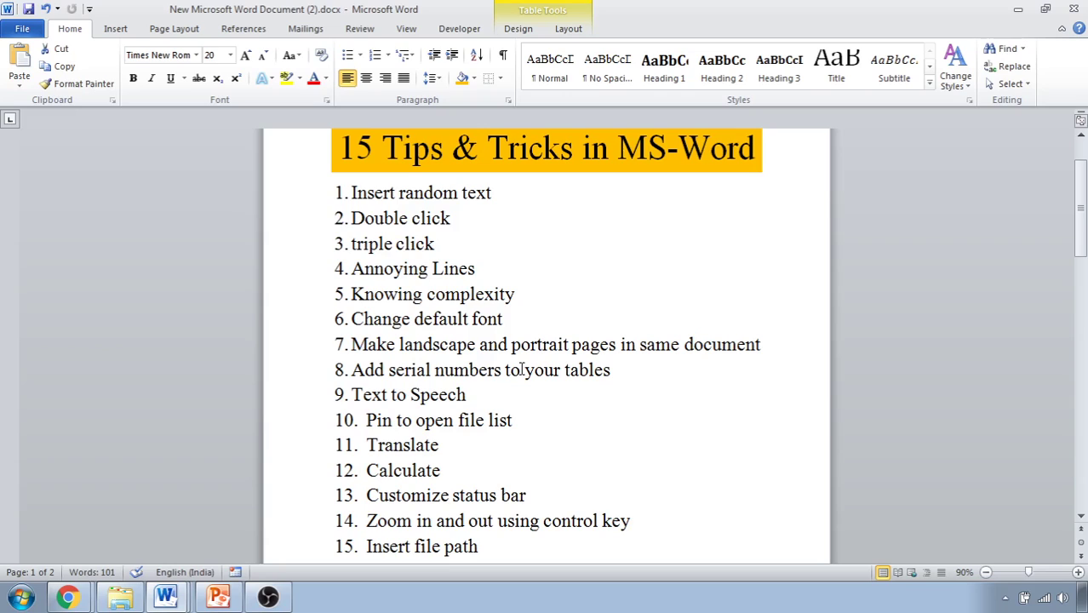
Step: Generate one paragraph of random text below the numbered tips list with the formula =rand(1)
drag(353, 194, 487, 202)
scroll(482, 256, down, 3)
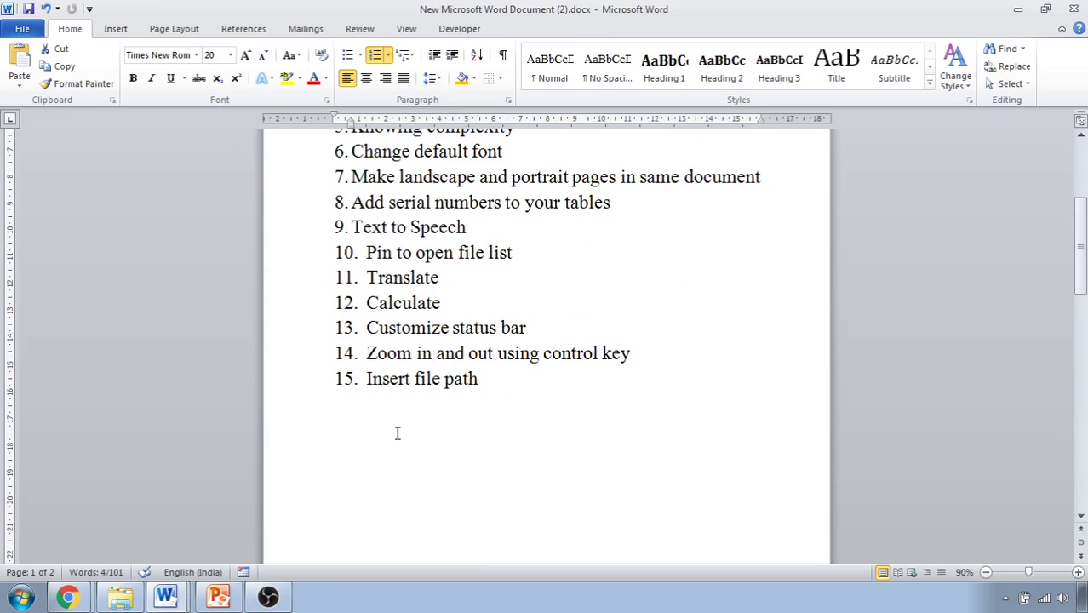
click(348, 444)
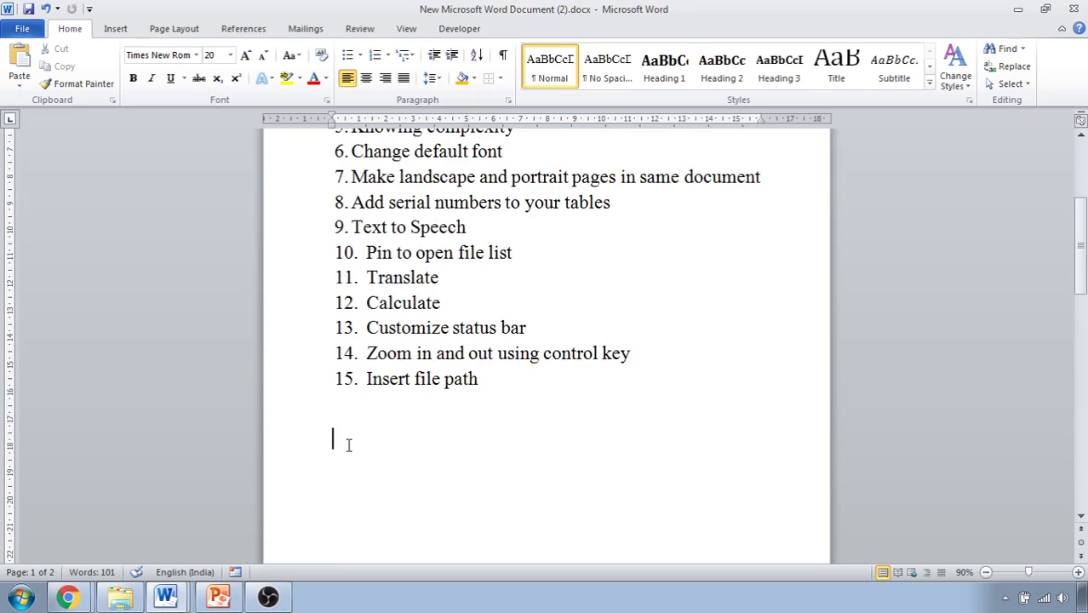
text(=ra)
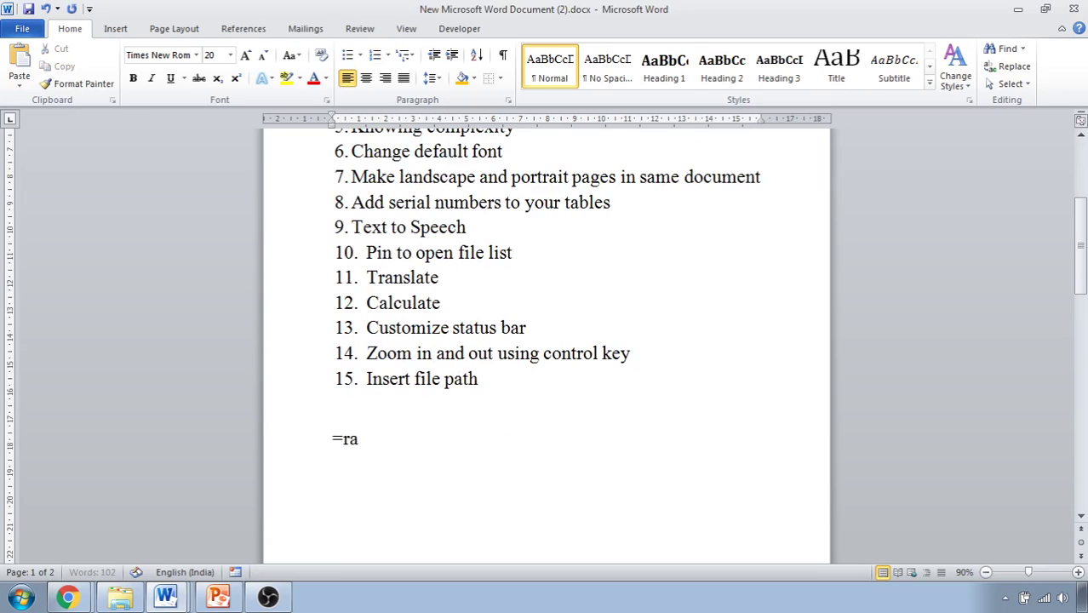
text(nd()
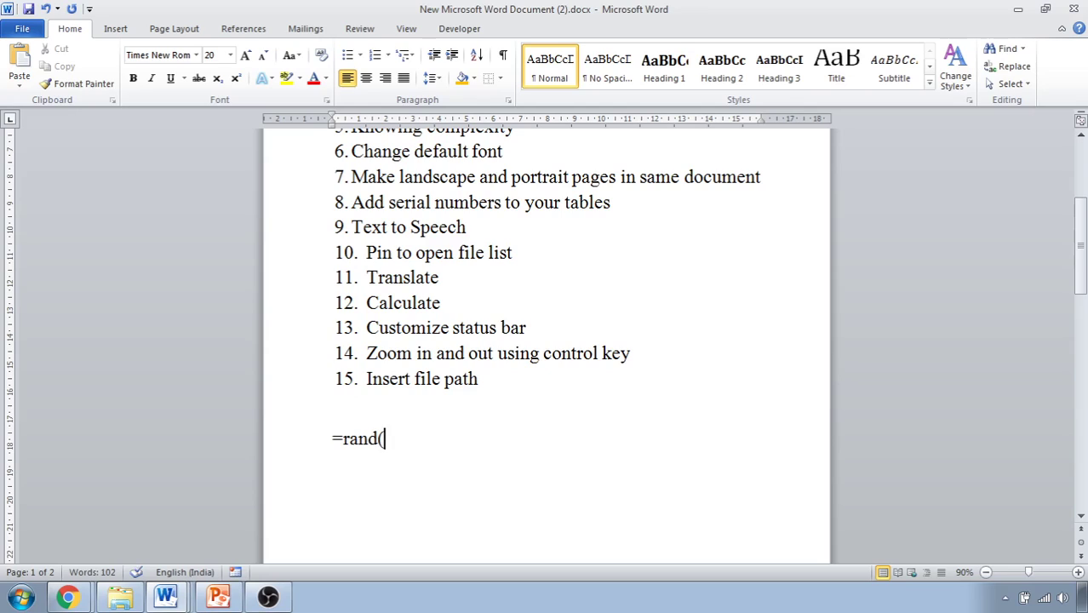
text())
text(1)
key(Right)
key(Return)
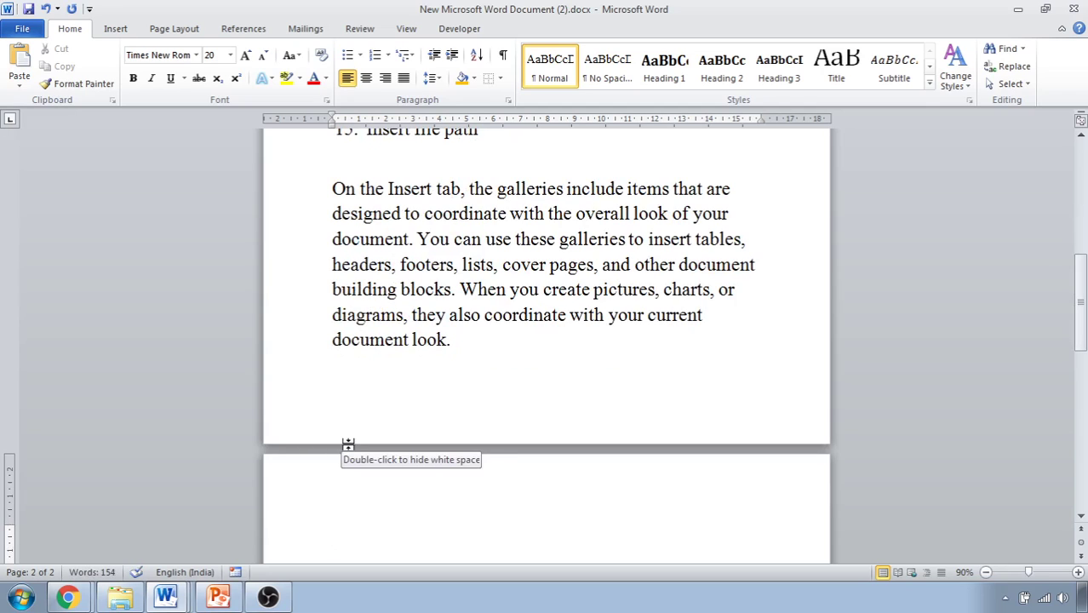
text(ra)
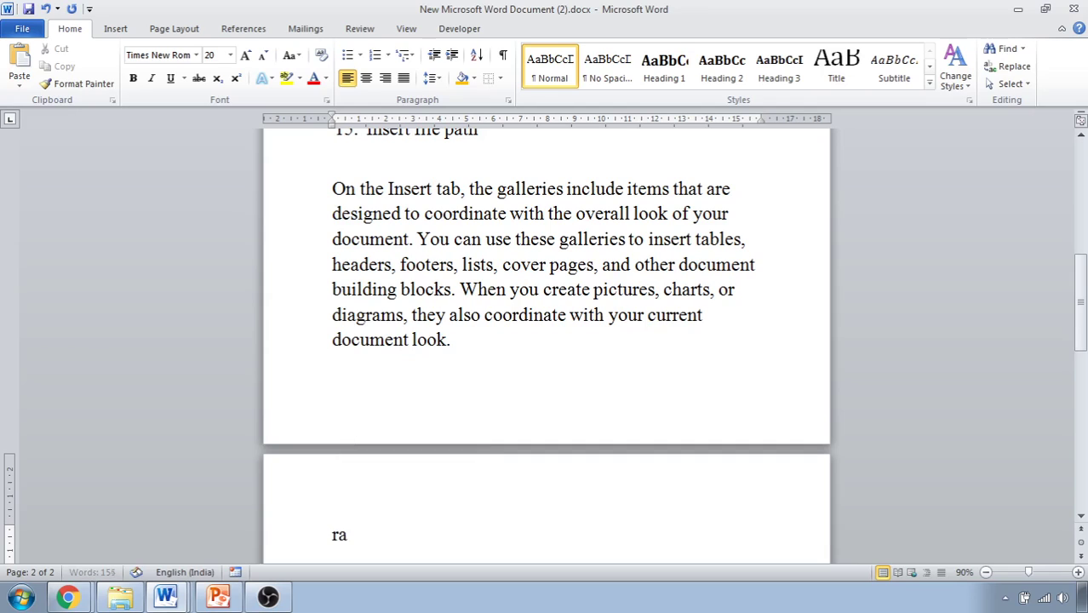
text(nd())
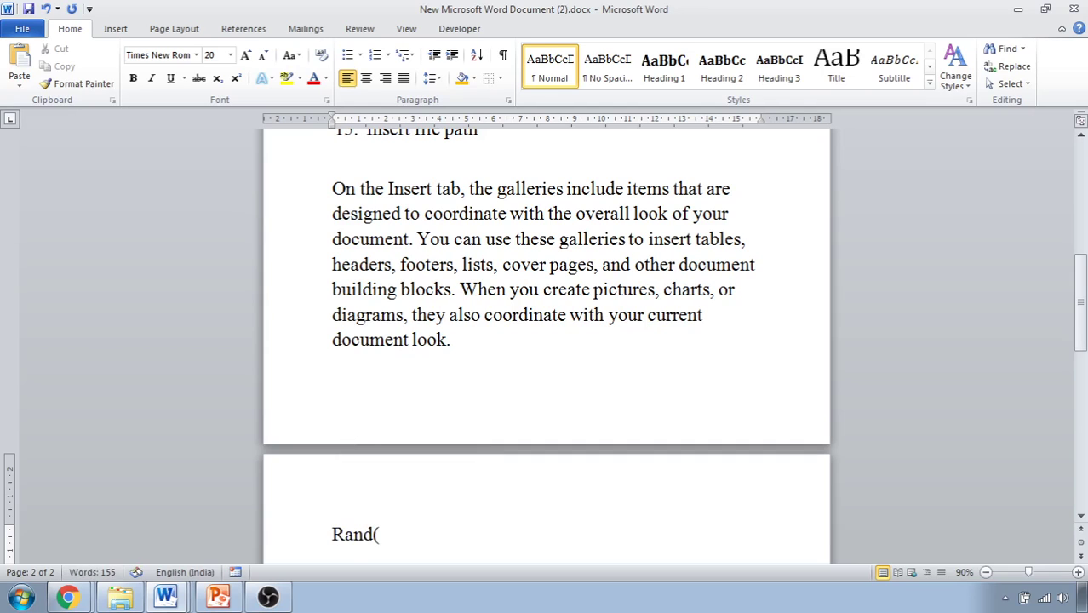
key(BackSpace)
key(BackSpace)
key(BackSpace)
key(BackSpace)
key(BackSpace)
key(BackSpace)
key(BackSpace)
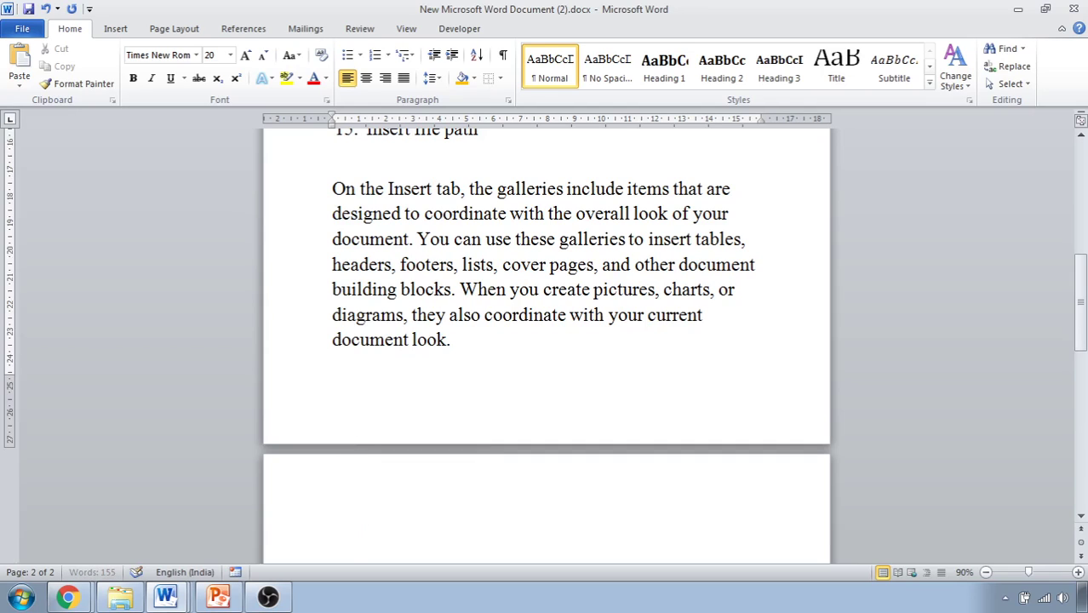
Step: Generate the default set of random paragraphs at the start of page 2 with the formula =rand()
text(=rand())
click(450, 340)
key(shift+End)
key(Delete)
key(ctrl+z)
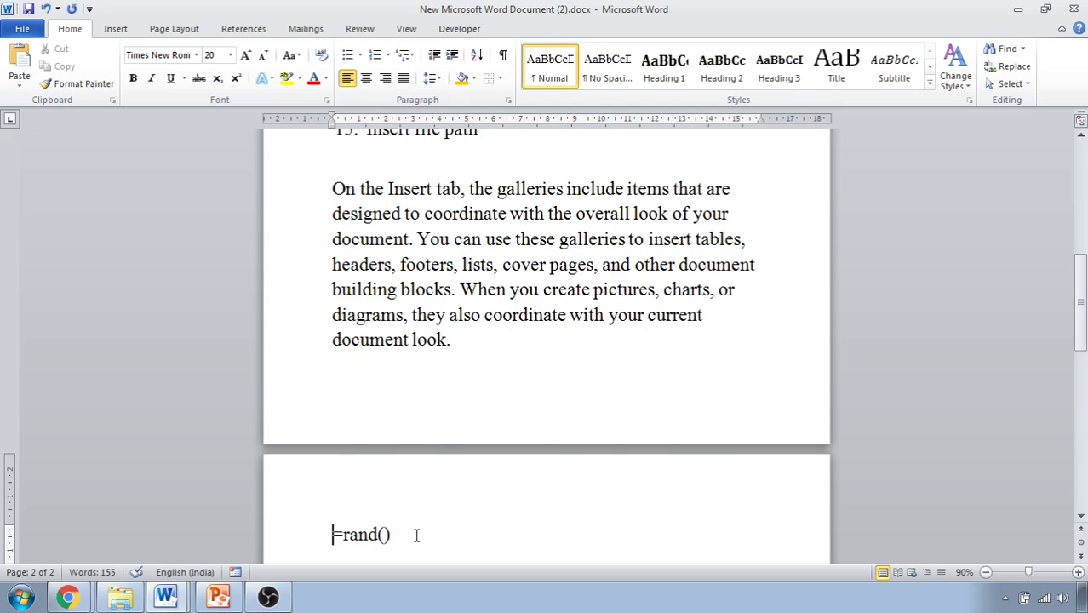
click(417, 532)
key(Return)
Step: Select the whole word "galleries" in the first line of the random paragraph below the tips list
scroll(416, 442, up, 5)
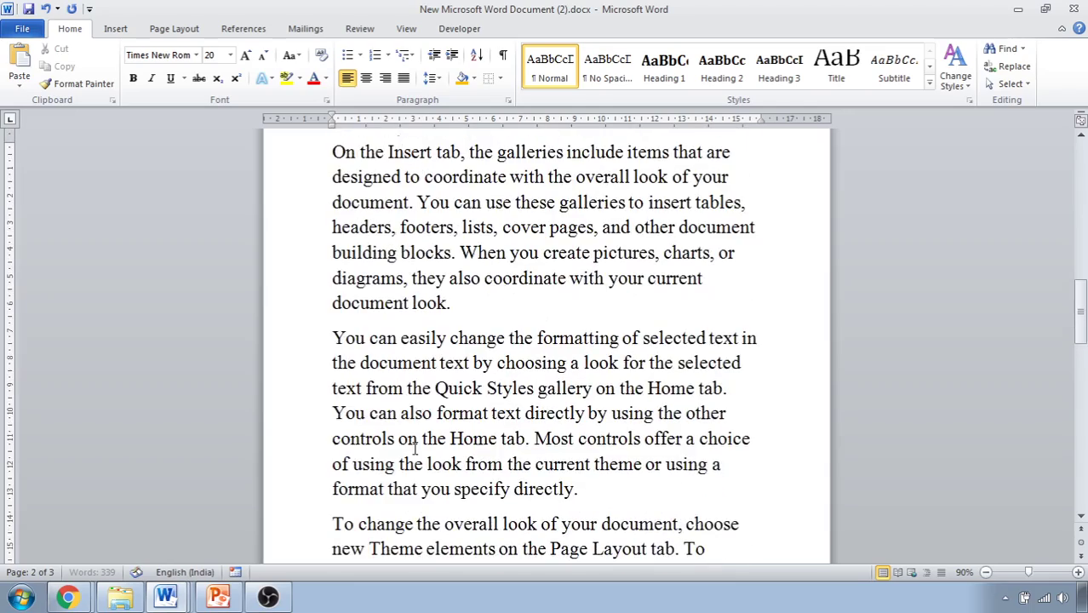
scroll(416, 442, up, 3)
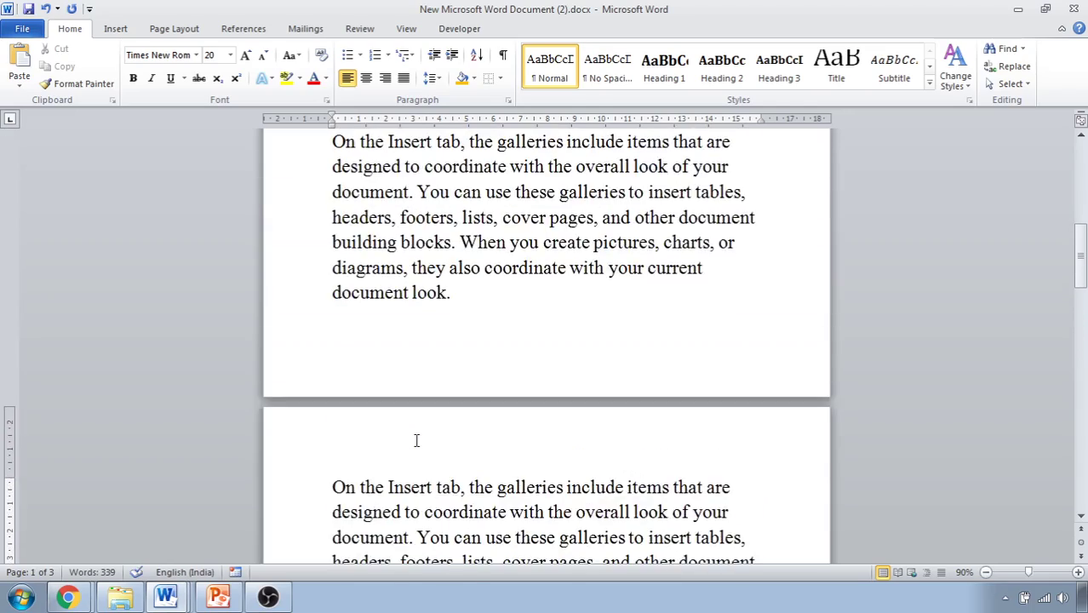
scroll(416, 440, up, 5)
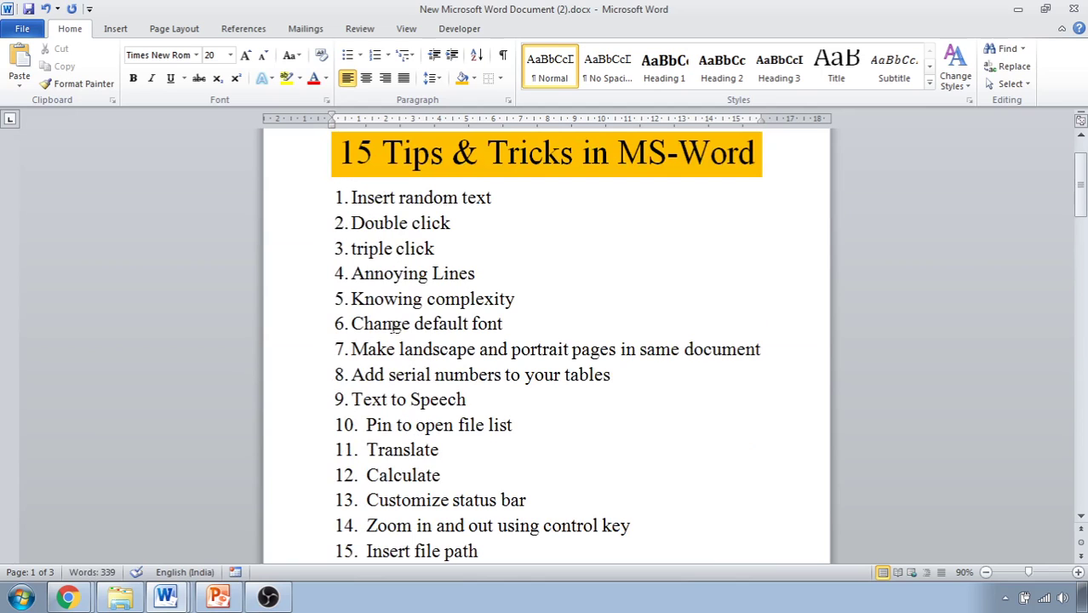
click(350, 222)
scroll(416, 333, down, 3)
scroll(414, 341, down, 1)
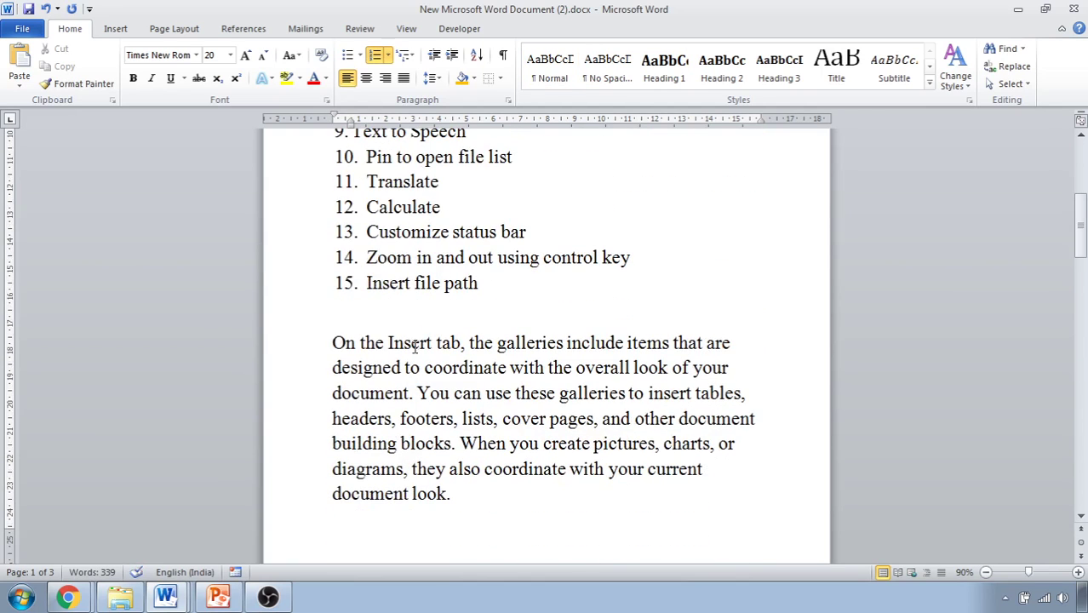
click(515, 342)
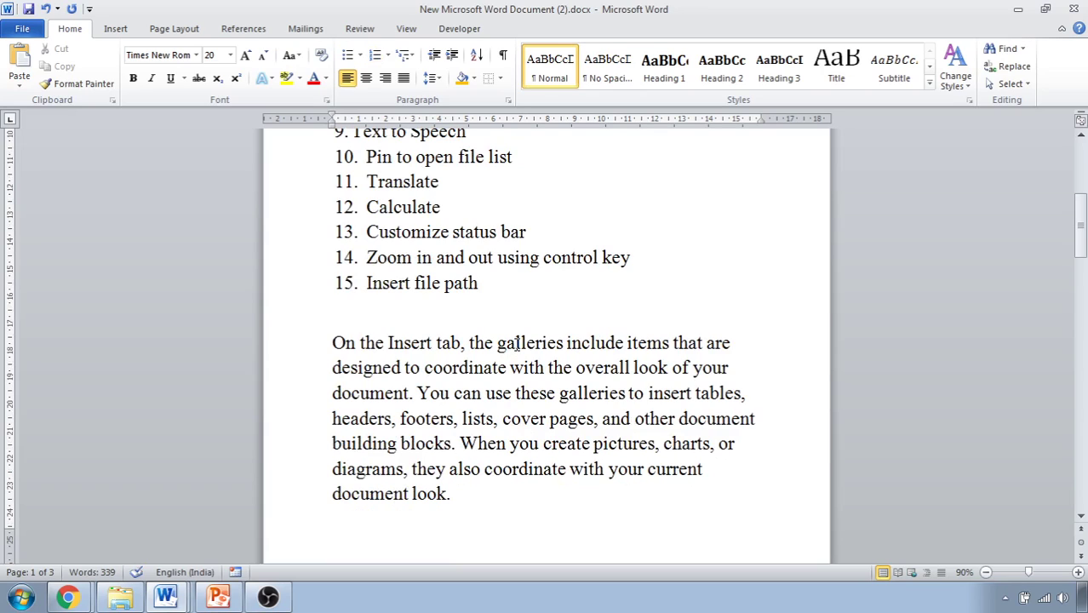
double_click(516, 343)
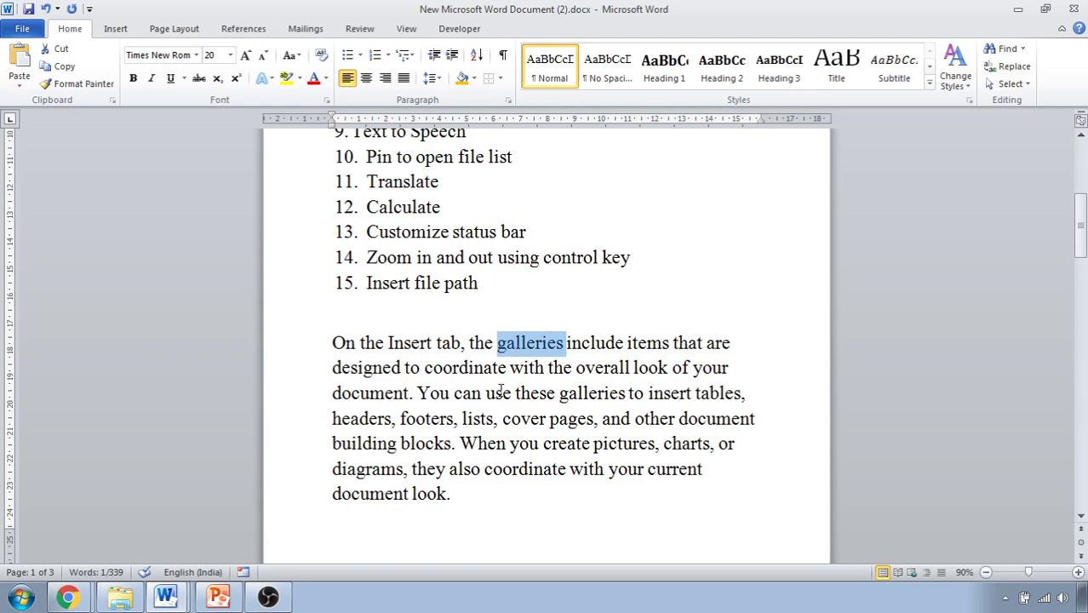
Step: Select the entire first paragraph on page 2, starting with "On the Insert tab"
scroll(504, 391, down, 5)
scroll(507, 397, down, 1)
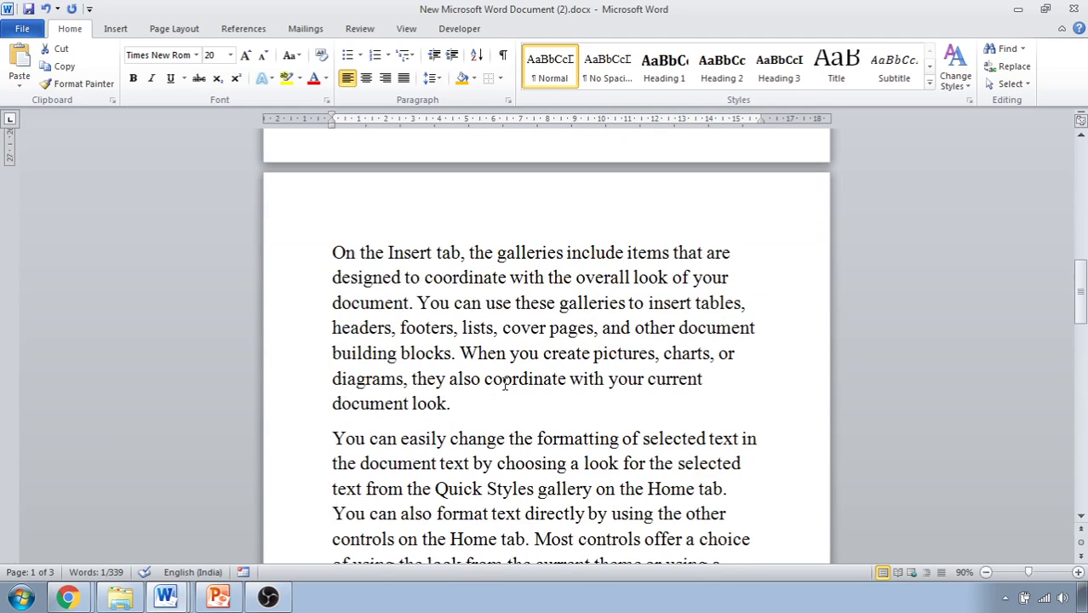
click(483, 278)
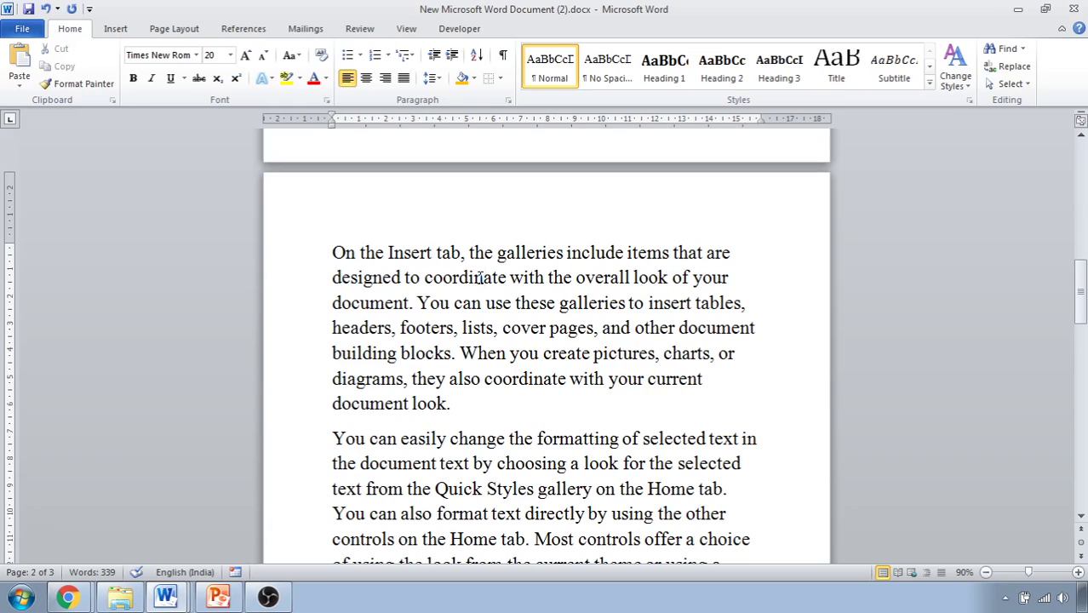
triple_click(483, 277)
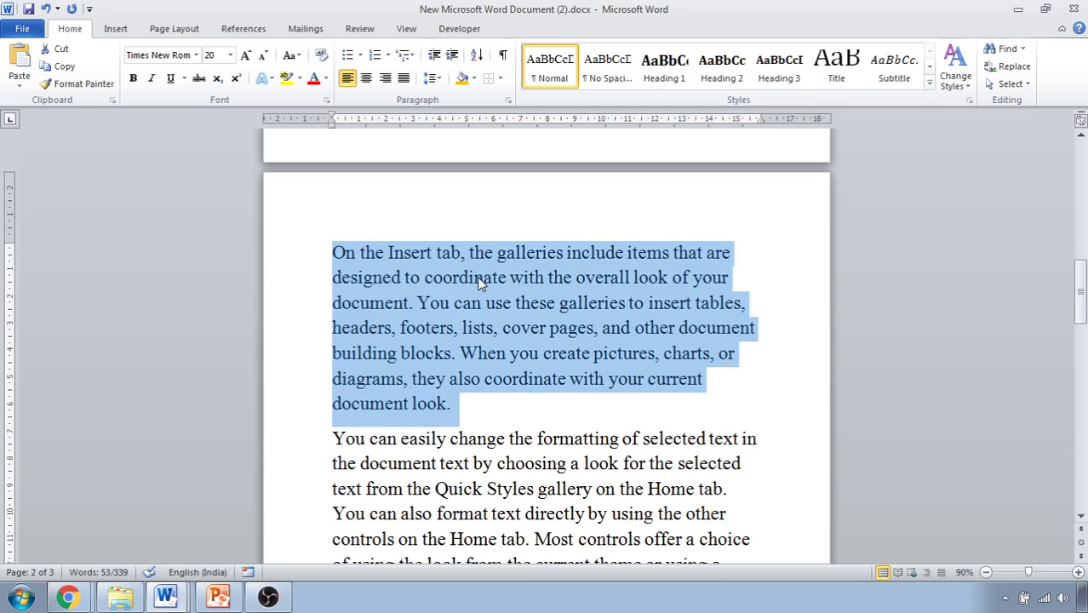
Step: Create an automatic horizontal line above the "You can easily change" paragraph on page 2 from three hyphens (---)
scroll(476, 276, up, 8)
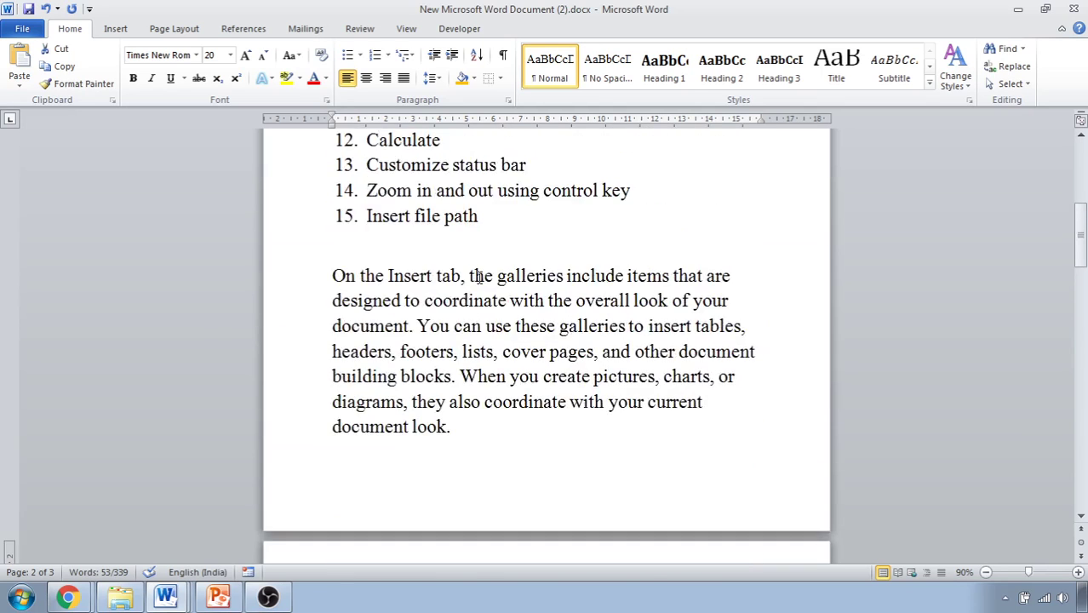
scroll(479, 278, up, 2)
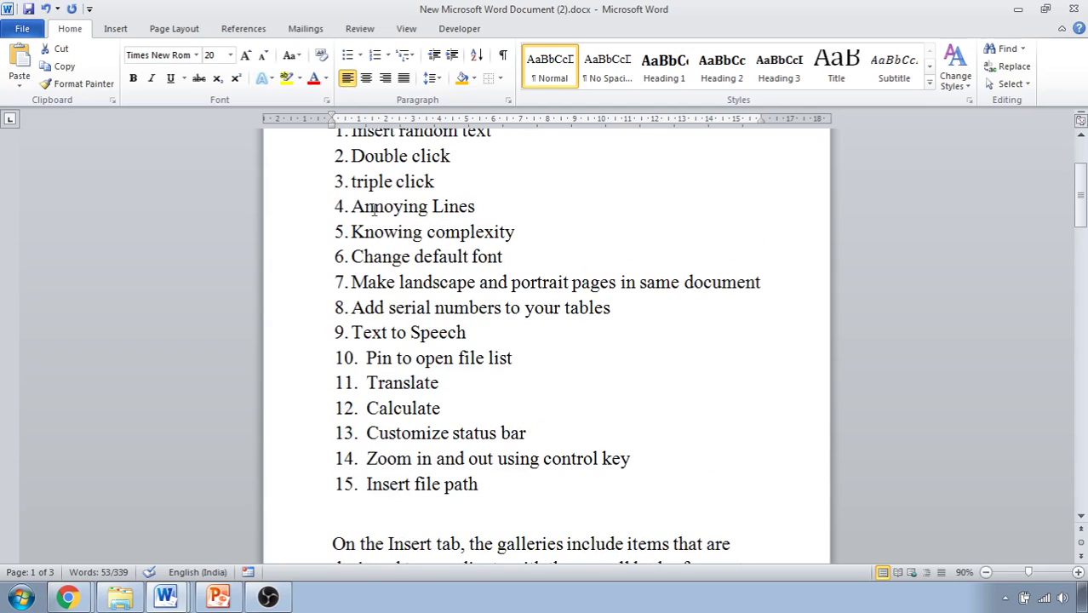
scroll(439, 347, down, 5)
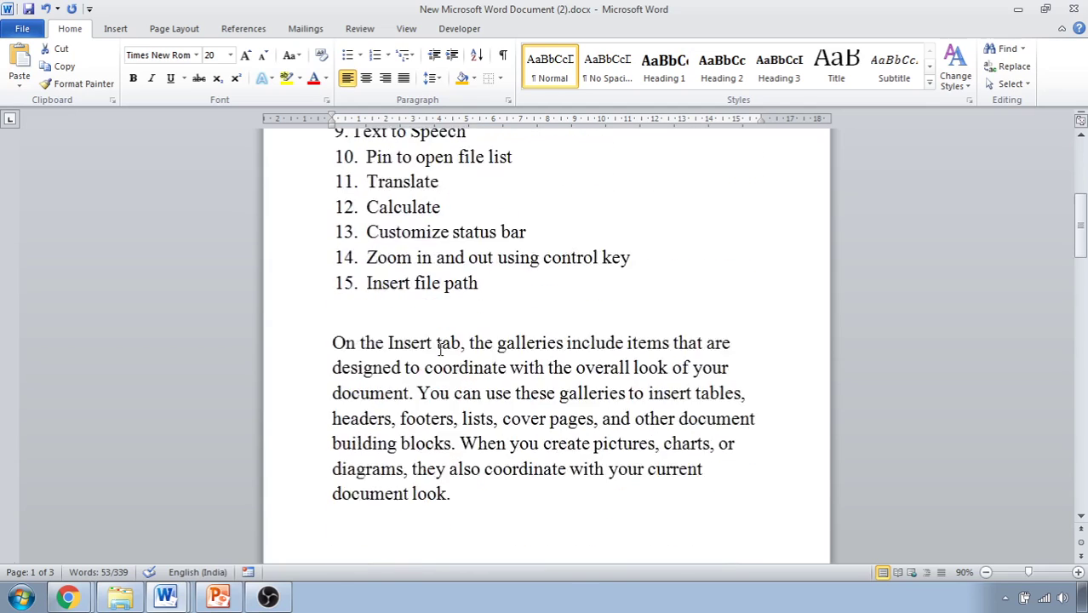
scroll(439, 357, down, 4)
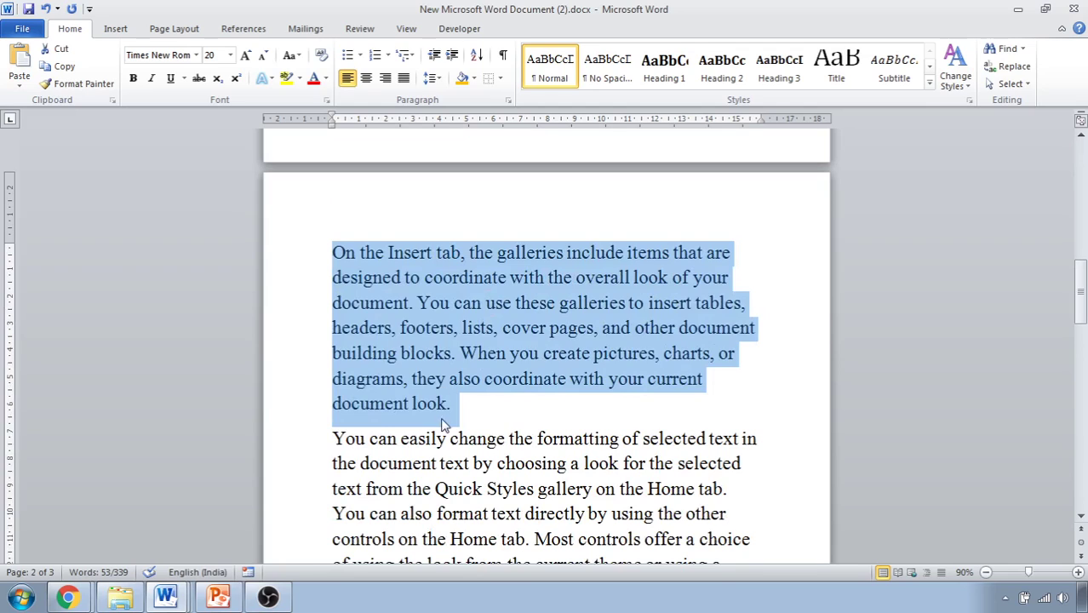
click(444, 415)
click(336, 439)
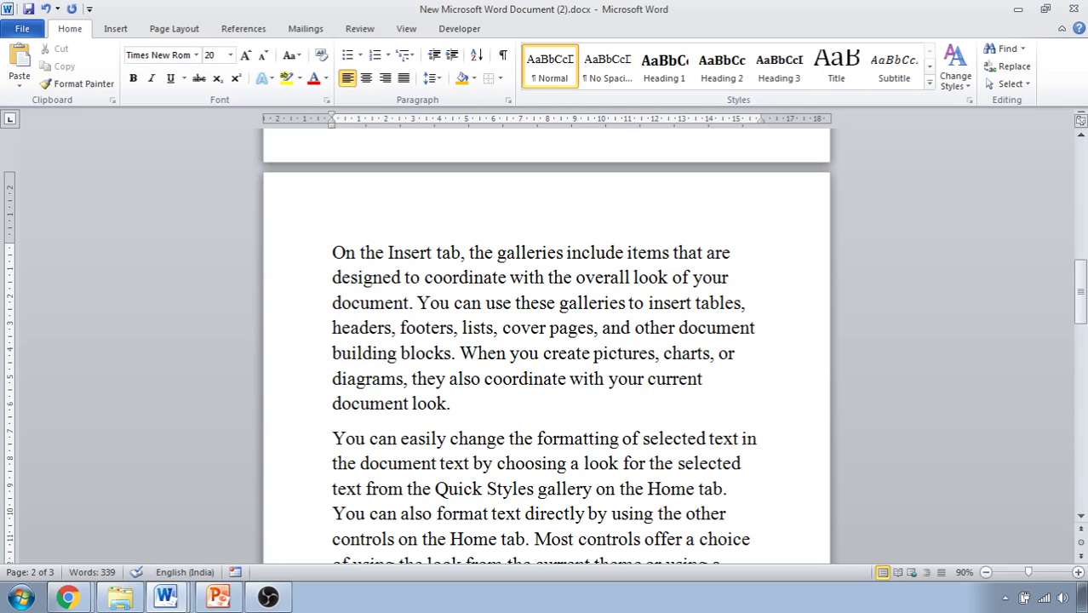
text(---)
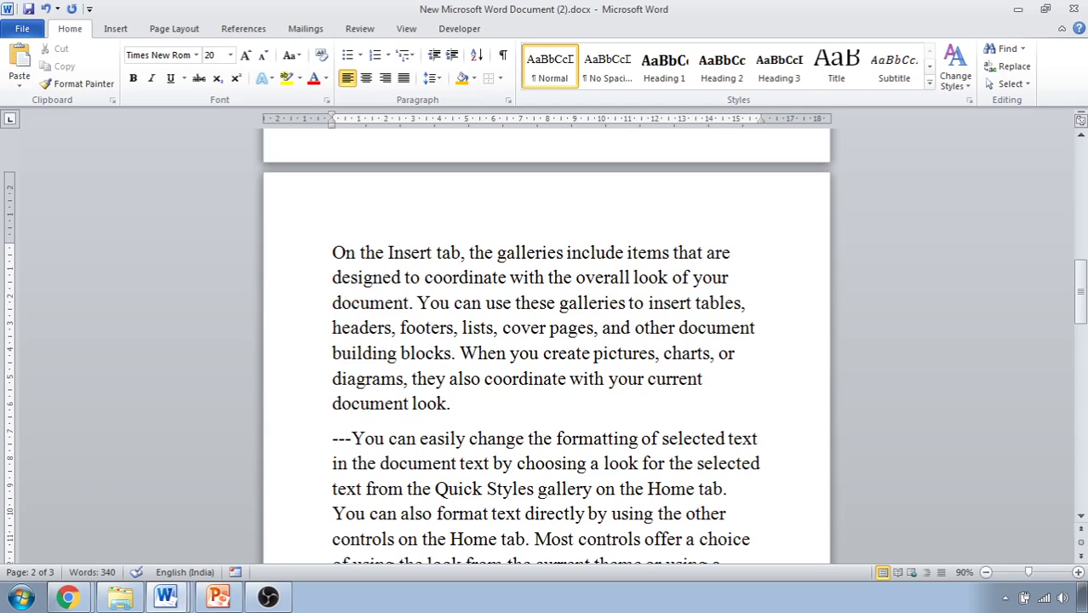
key(Return)
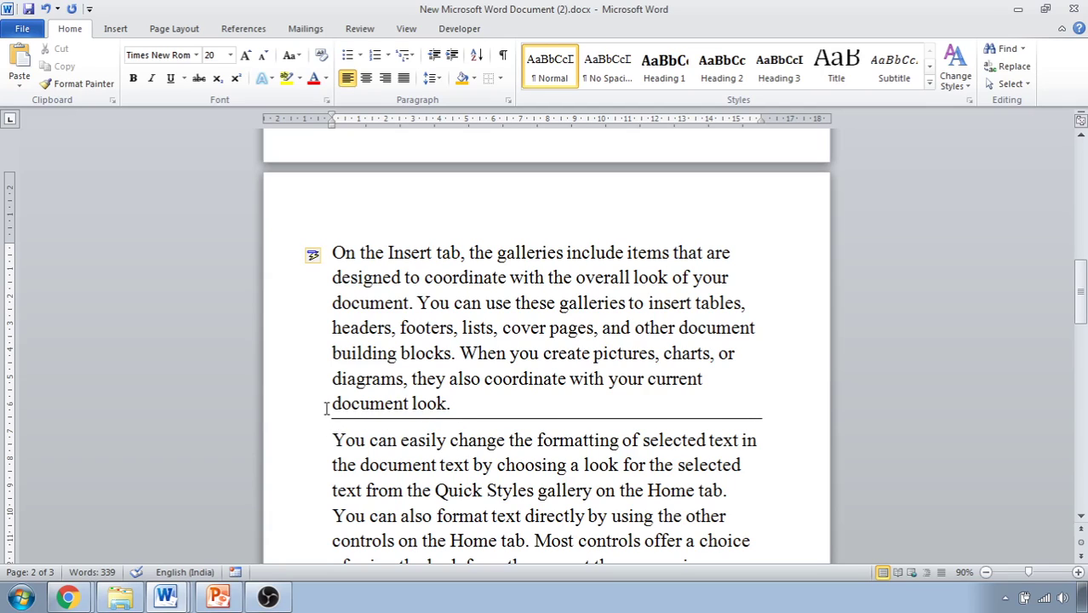
Step: Undo the automatic line conversion on page 2, rejoin the hyphens with the paragraph and convert them into the line again
drag(332, 403, 765, 418)
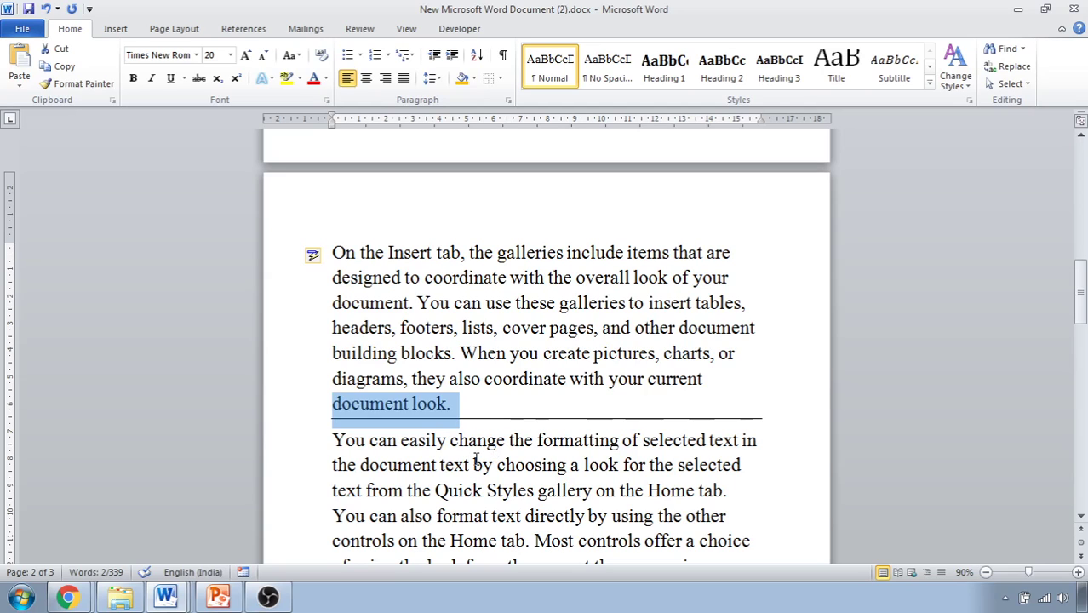
key(ctrl+z)
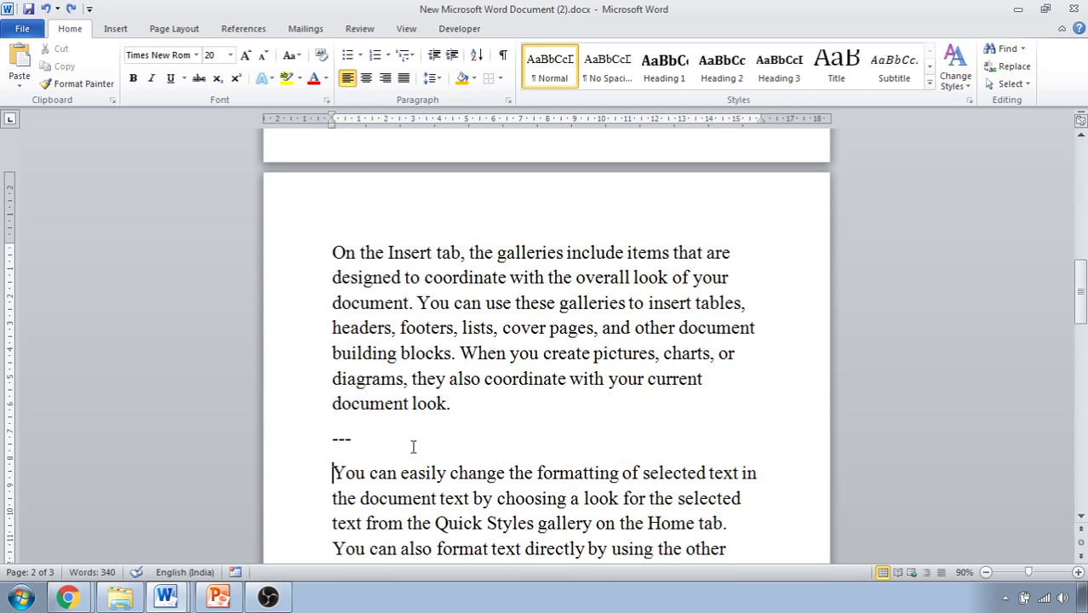
key(BackSpace)
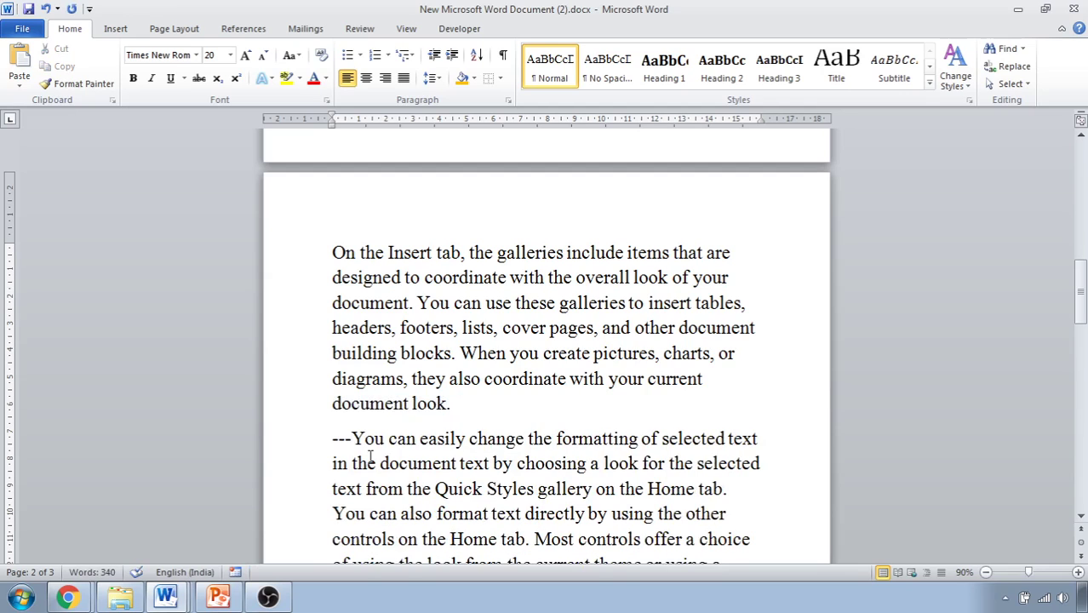
key(Return)
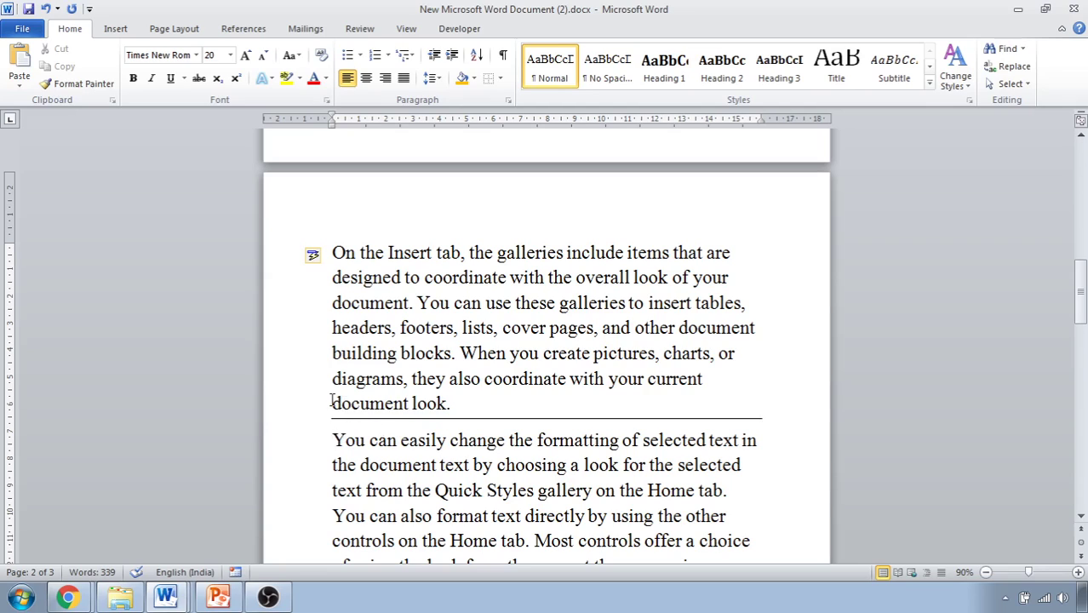
Step: Remove the horizontal line beneath the first paragraph on page 2 by applying the No Border option
drag(333, 400, 464, 412)
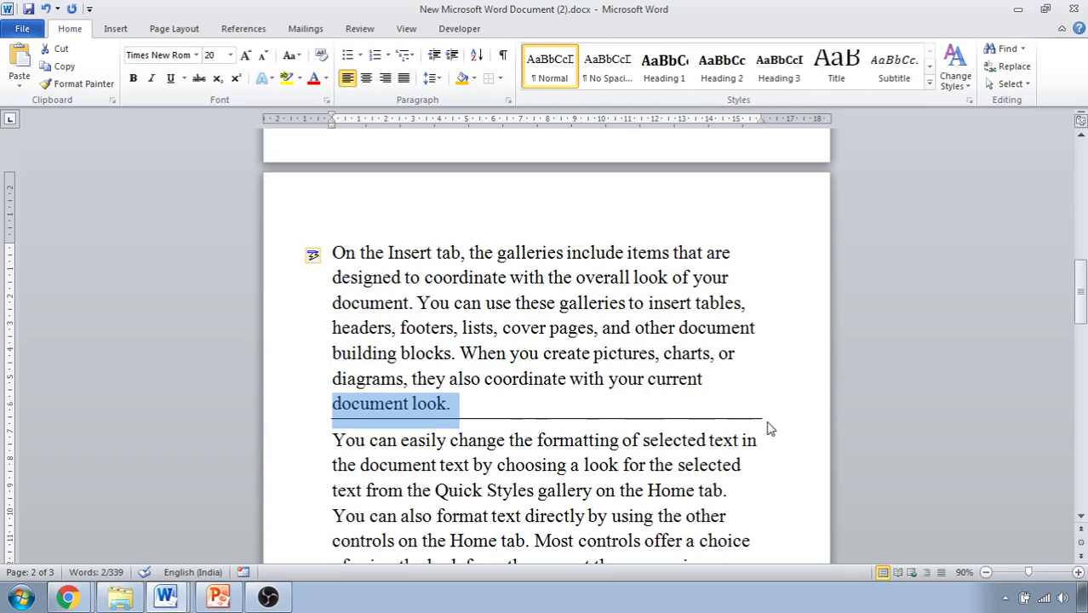
click(662, 421)
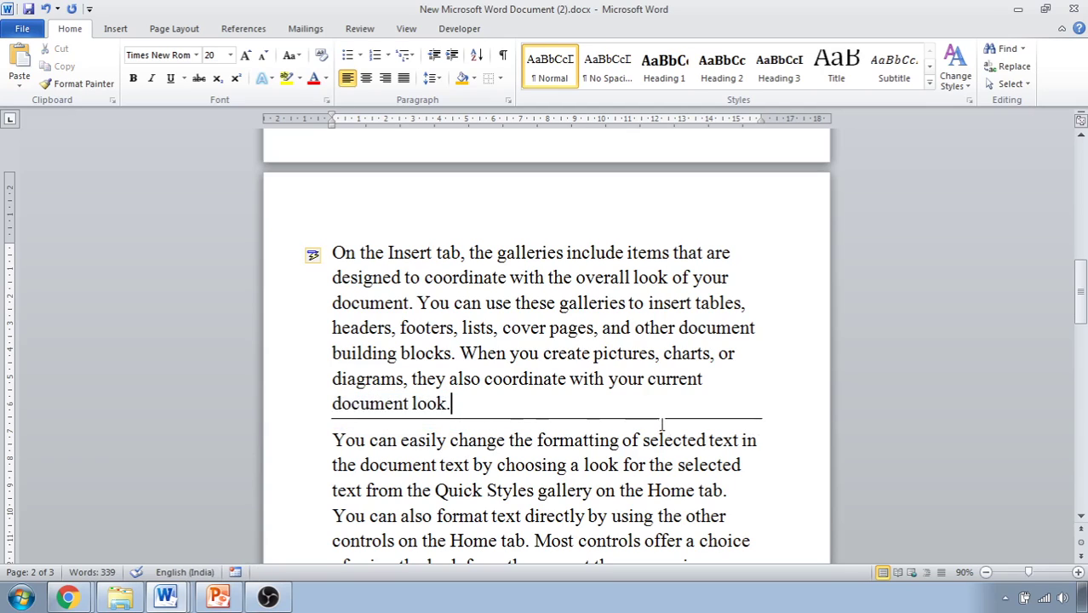
click(498, 78)
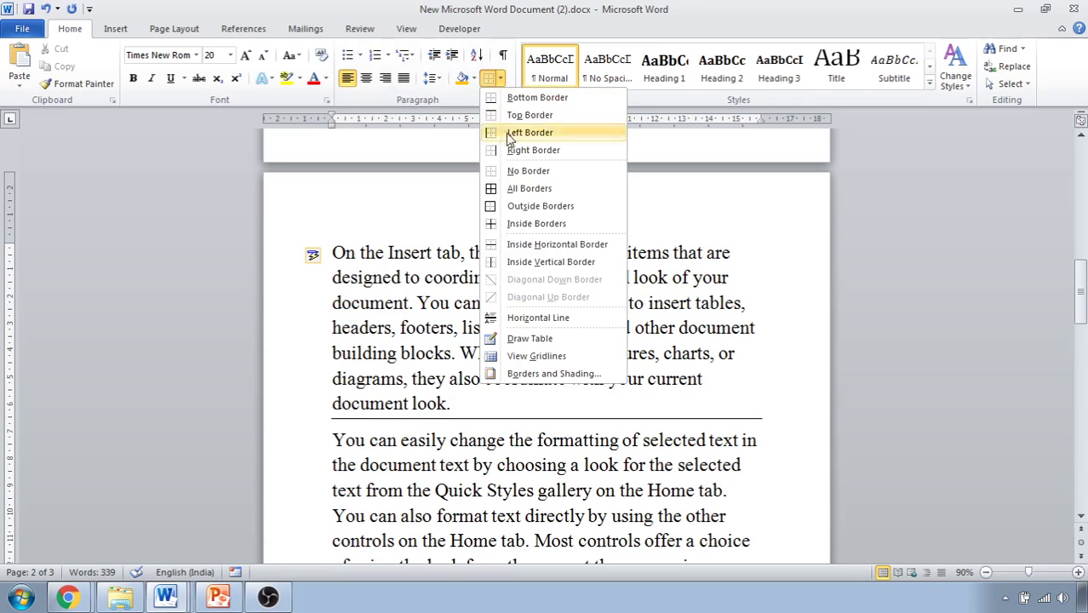
click(516, 173)
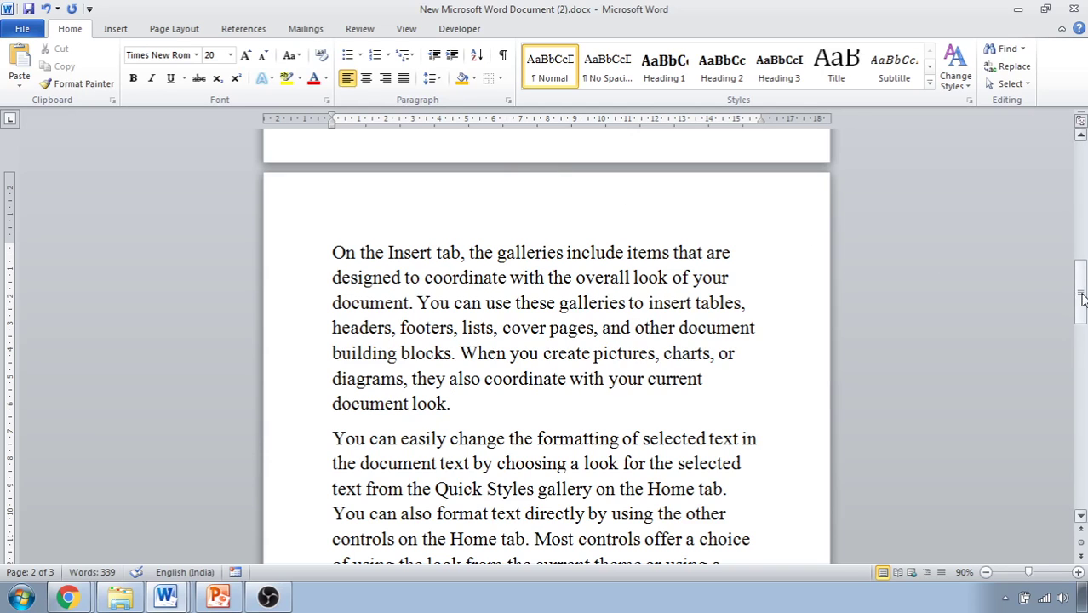
Step: Select the "Knowing complexity" entry, item 5 of the tips list on page 1
drag(1081, 298, 1081, 196)
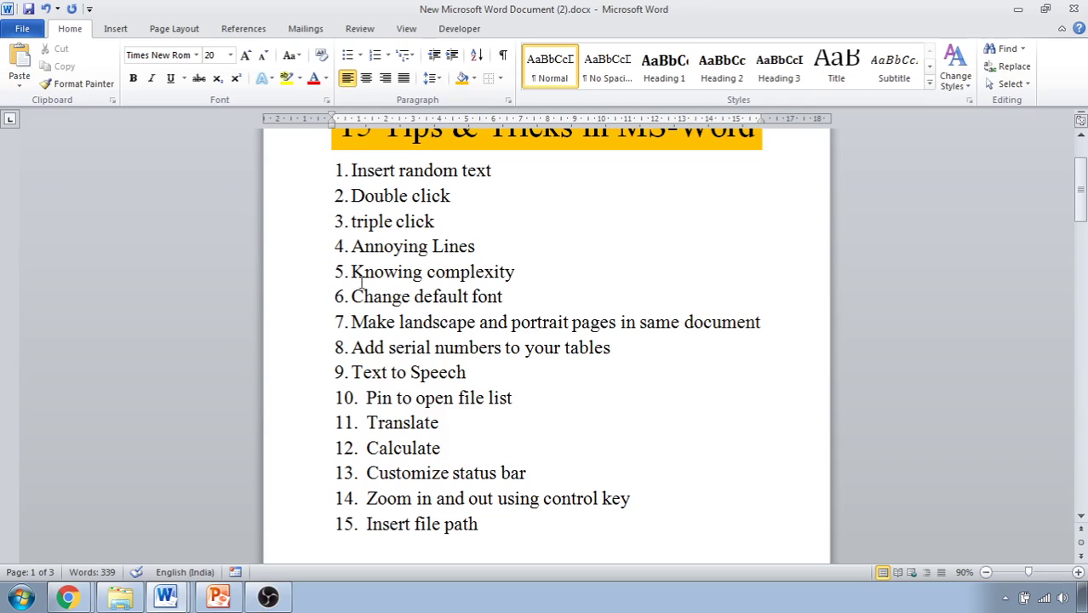
drag(350, 271, 517, 279)
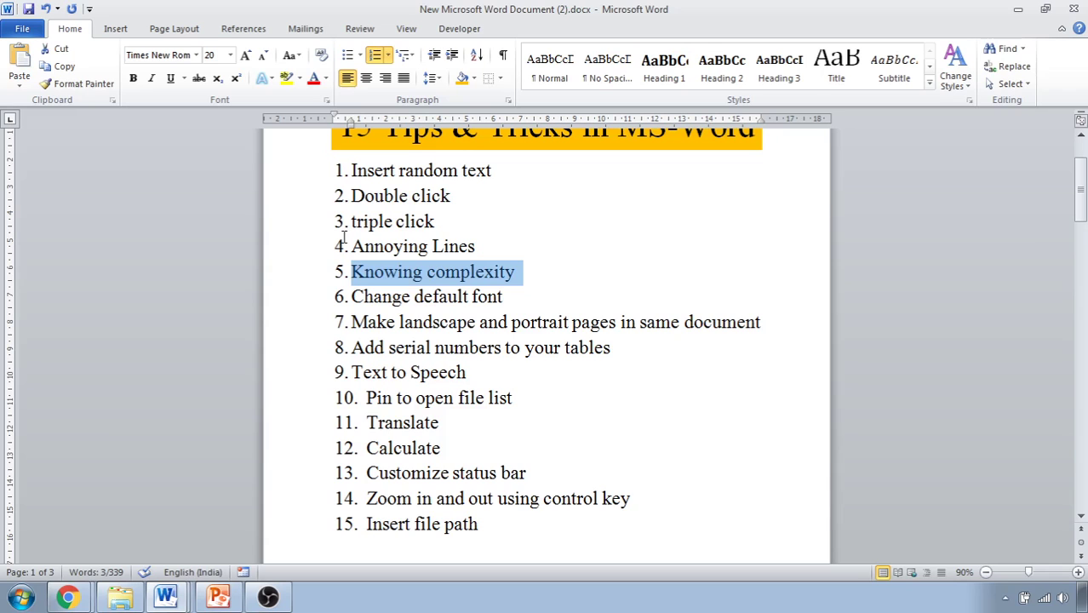
Step: Make sure the "Show readability statistics" proofing option is enabled in the Word options and apply the settings
click(17, 28)
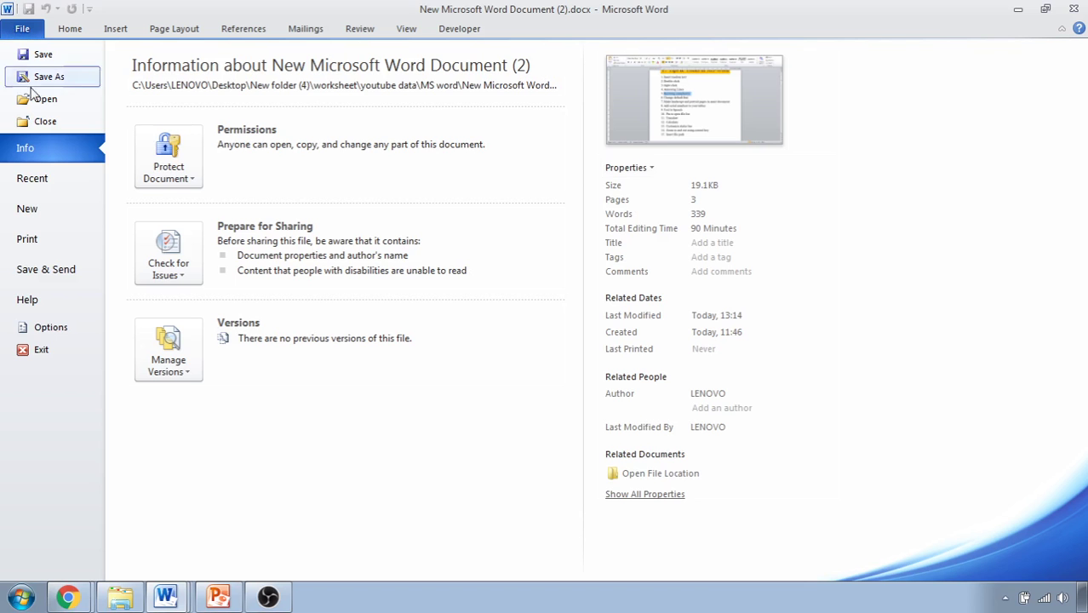
click(47, 332)
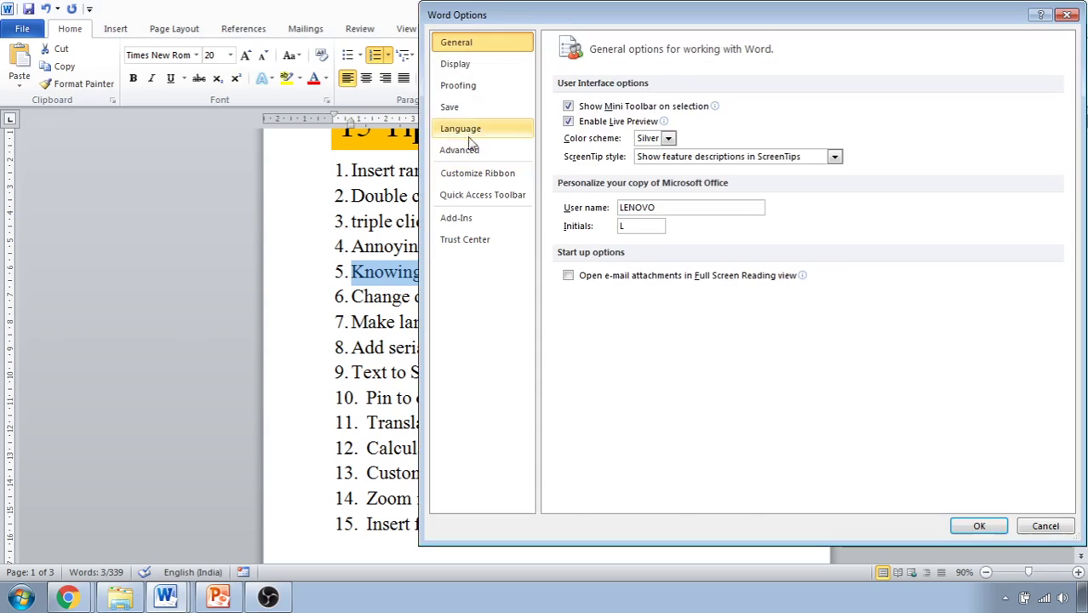
click(468, 85)
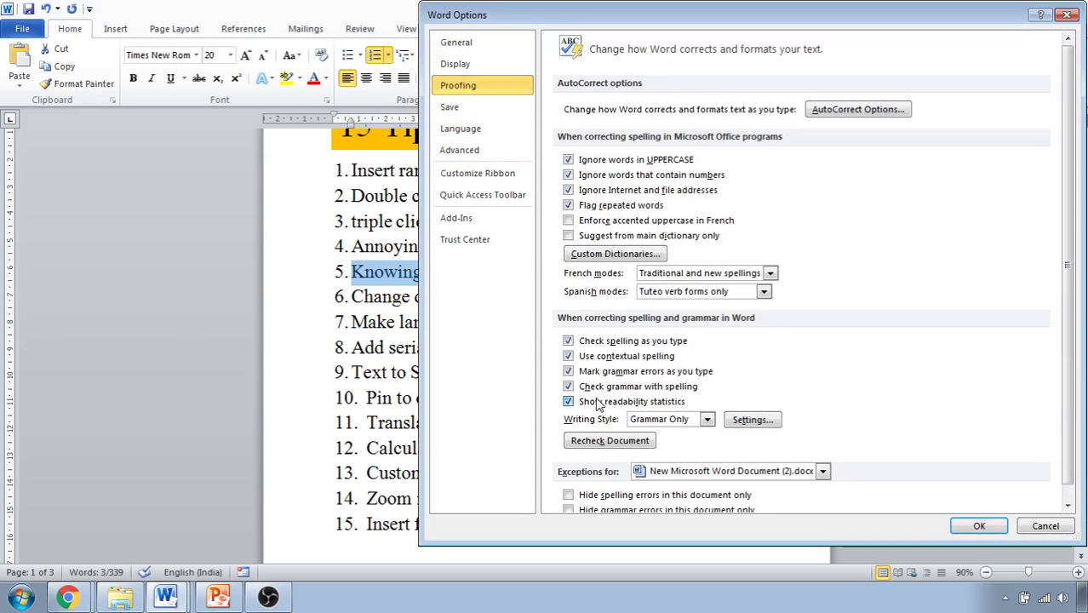
click(568, 402)
click(568, 402)
click(978, 528)
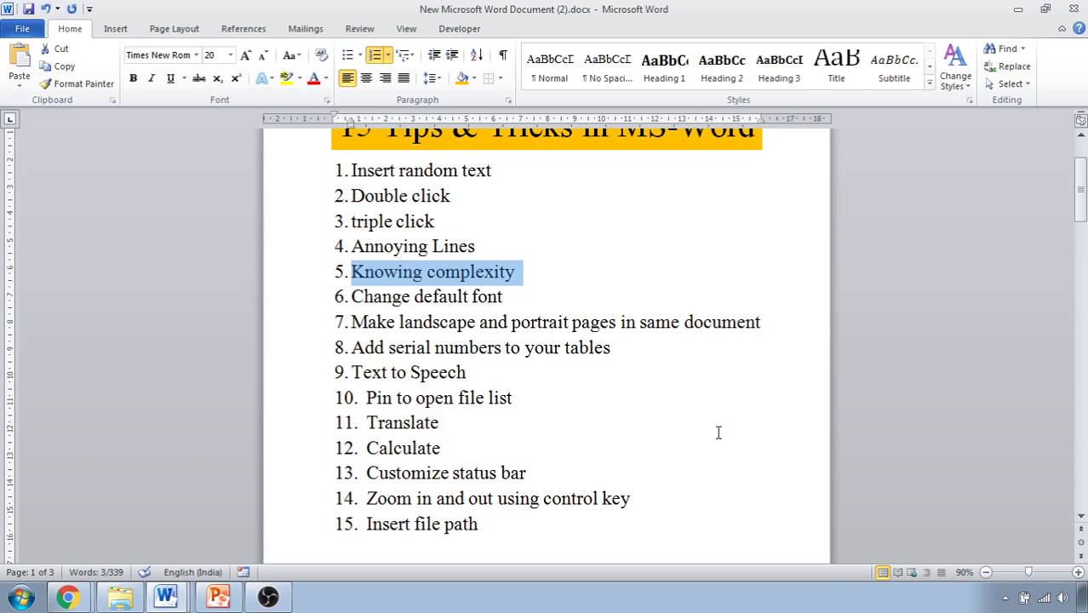
Step: Run the spelling and grammar check on the selected "Knowing complexity" entry only and view its readability statistics
key(F7)
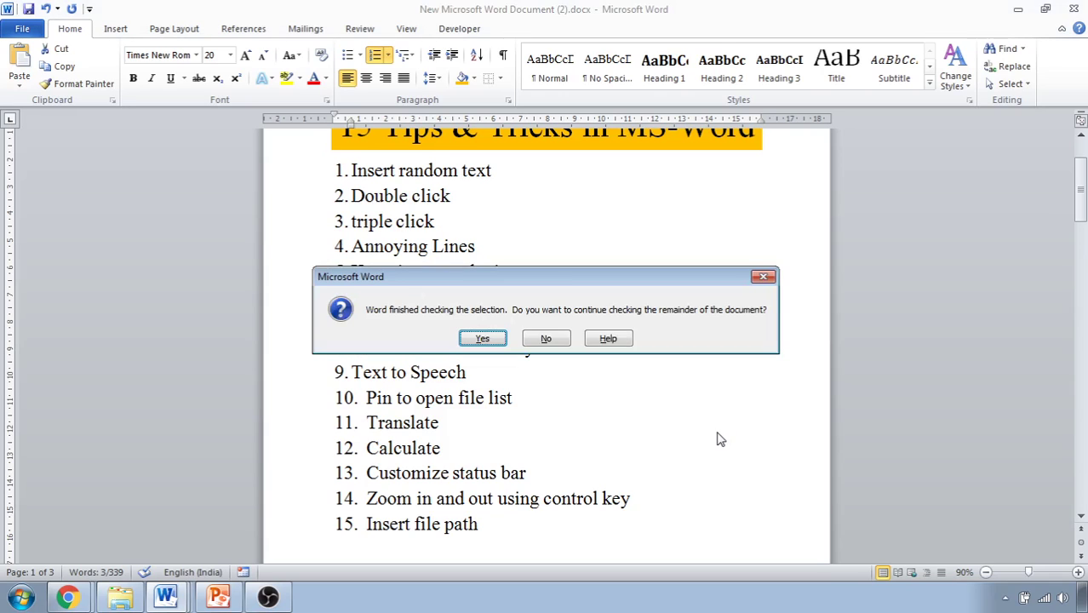
click(763, 277)
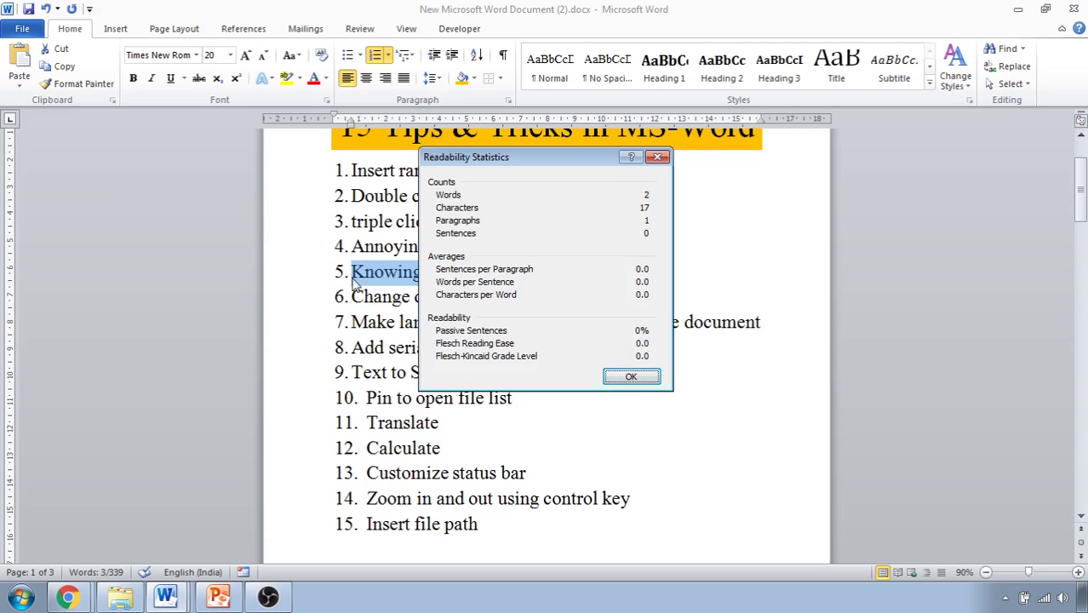
click(637, 376)
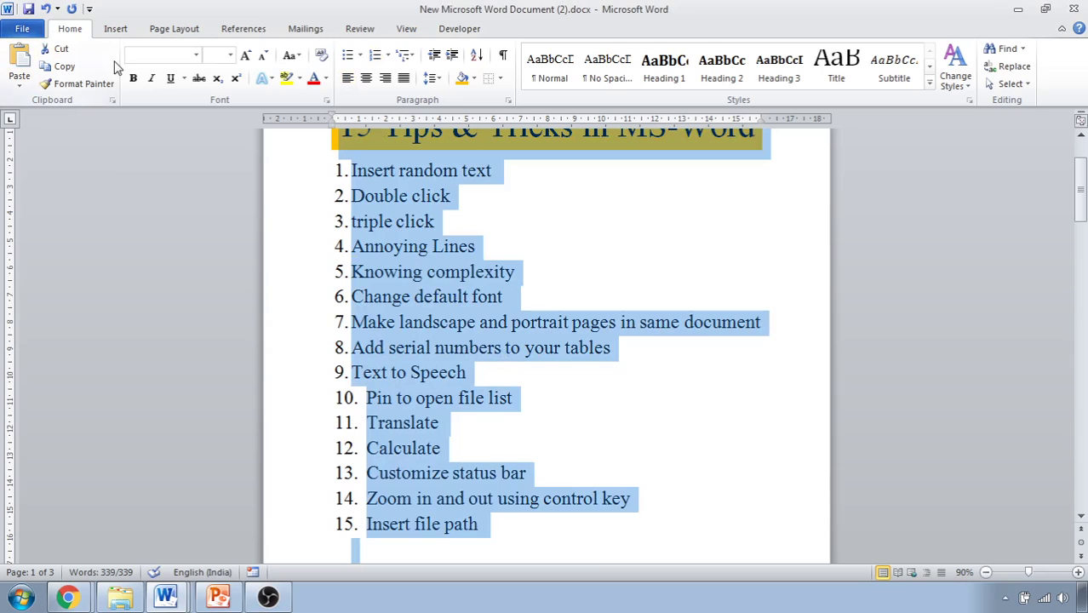
Step: Run the spelling and grammar check on the whole document and view its readability statistics
key(F7)
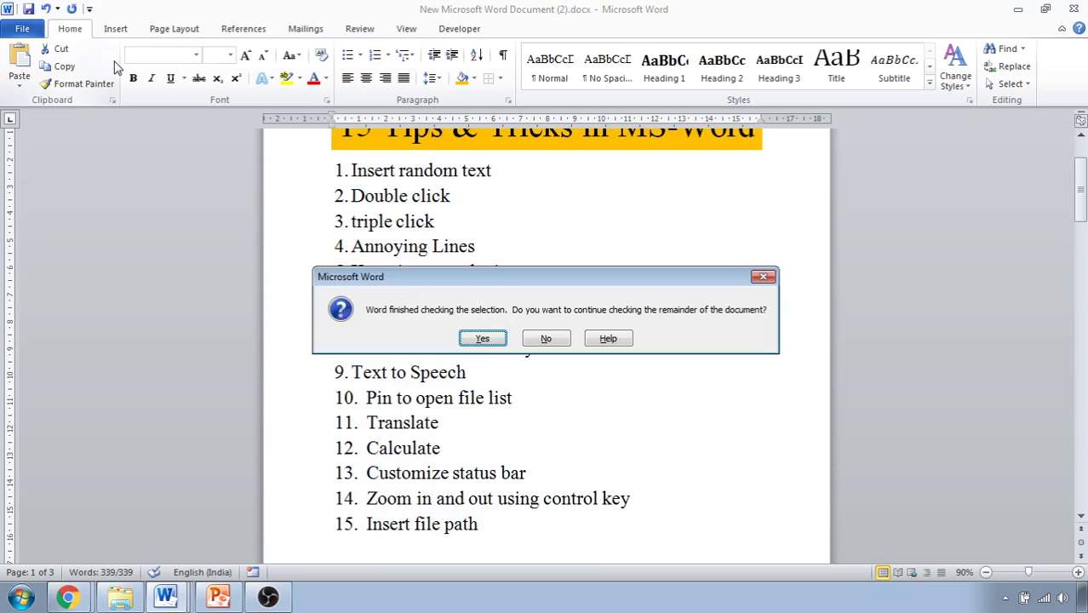
click(482, 340)
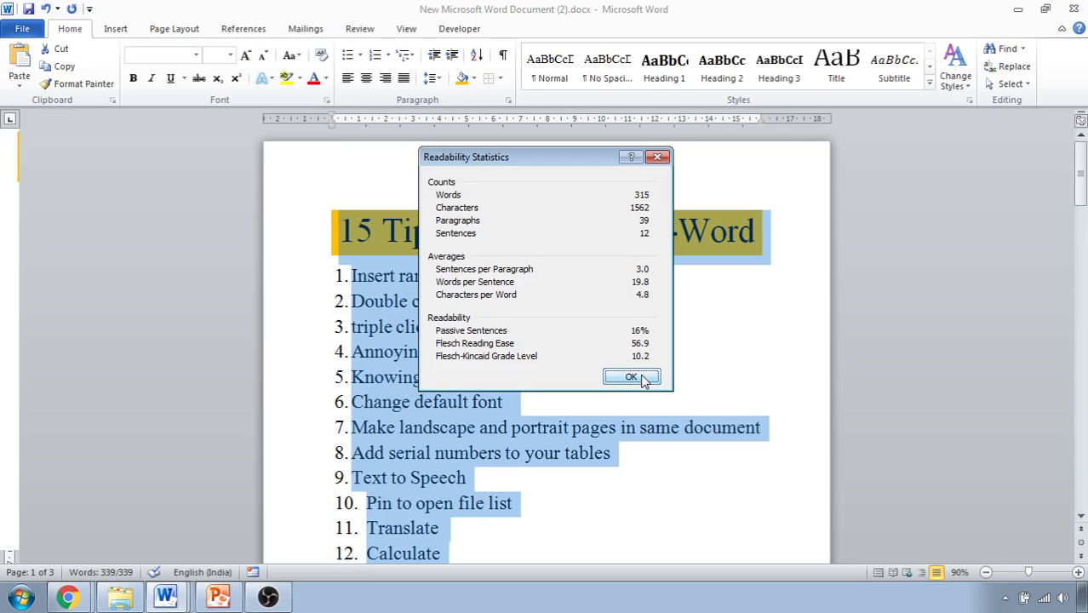
click(644, 380)
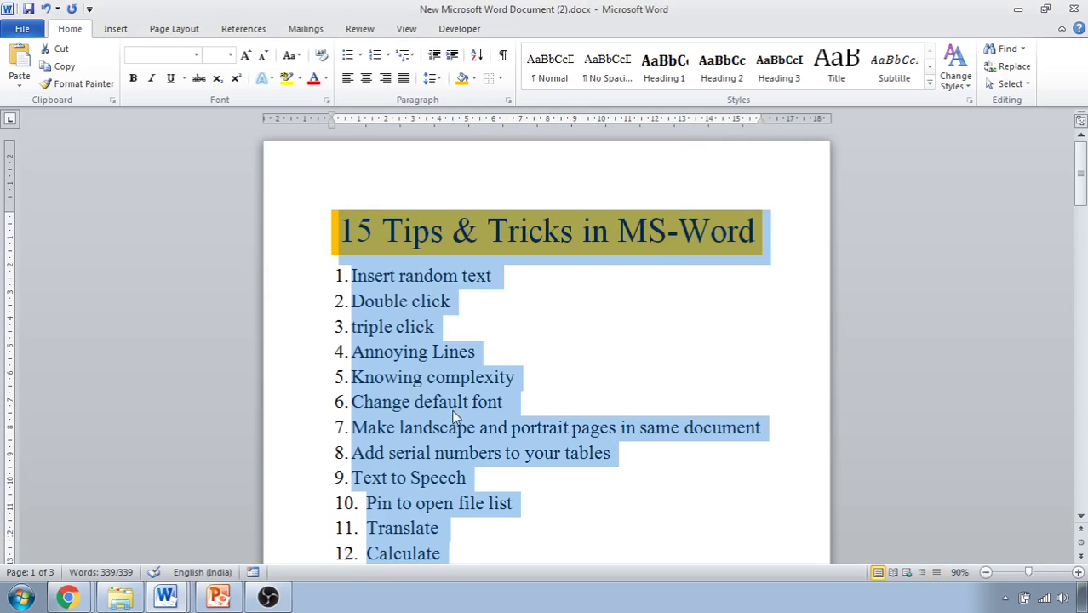
Step: Set Tahoma, Regular, 20 pt as the default font for all documents based on the Normal.dotm template
click(449, 412)
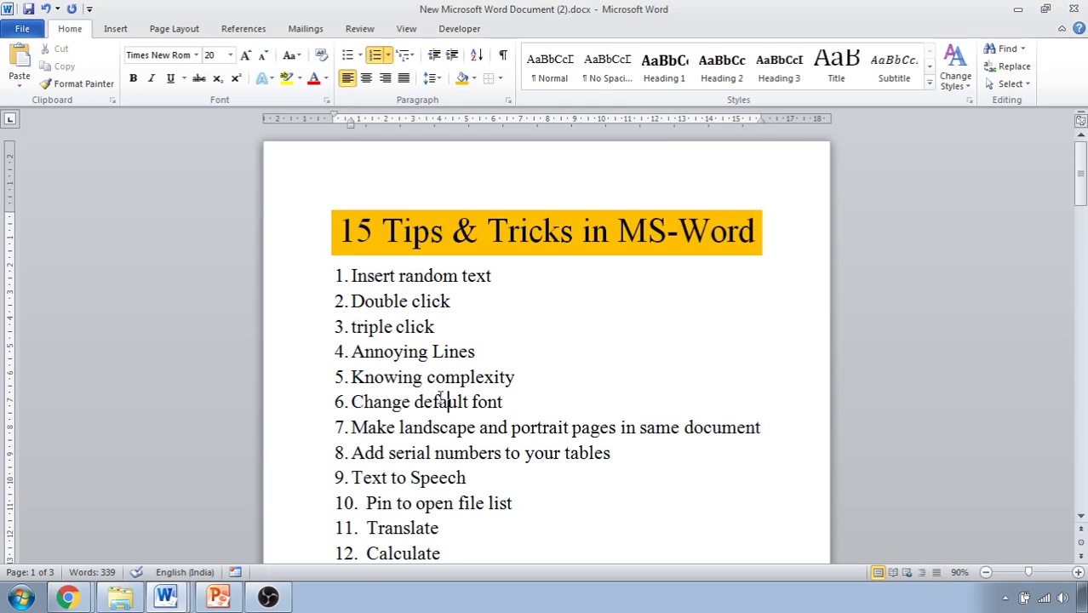
scroll(442, 393, down, 1)
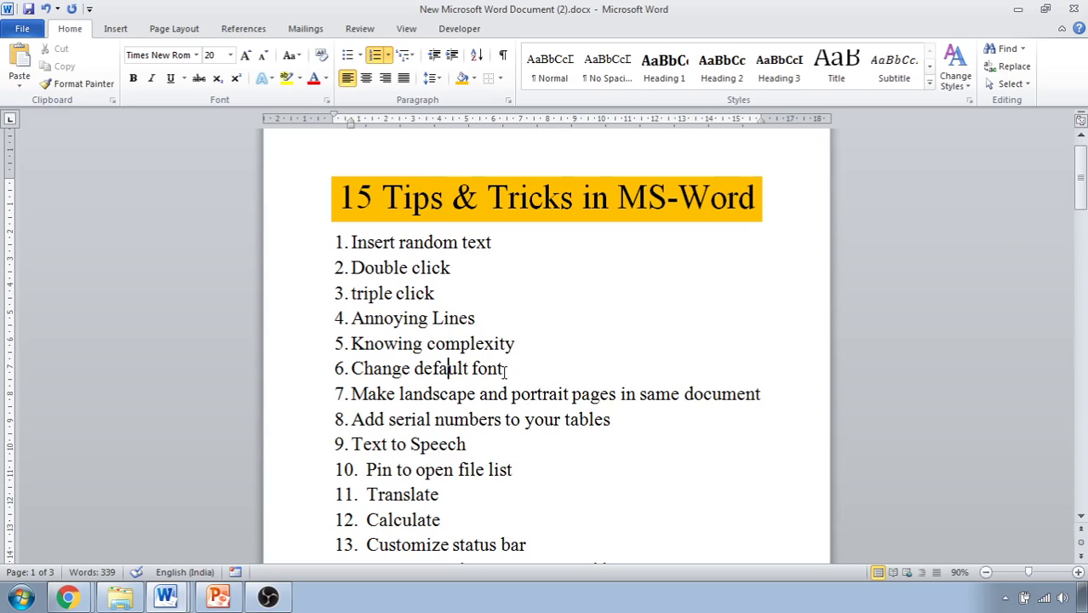
click(197, 55)
key(Escape)
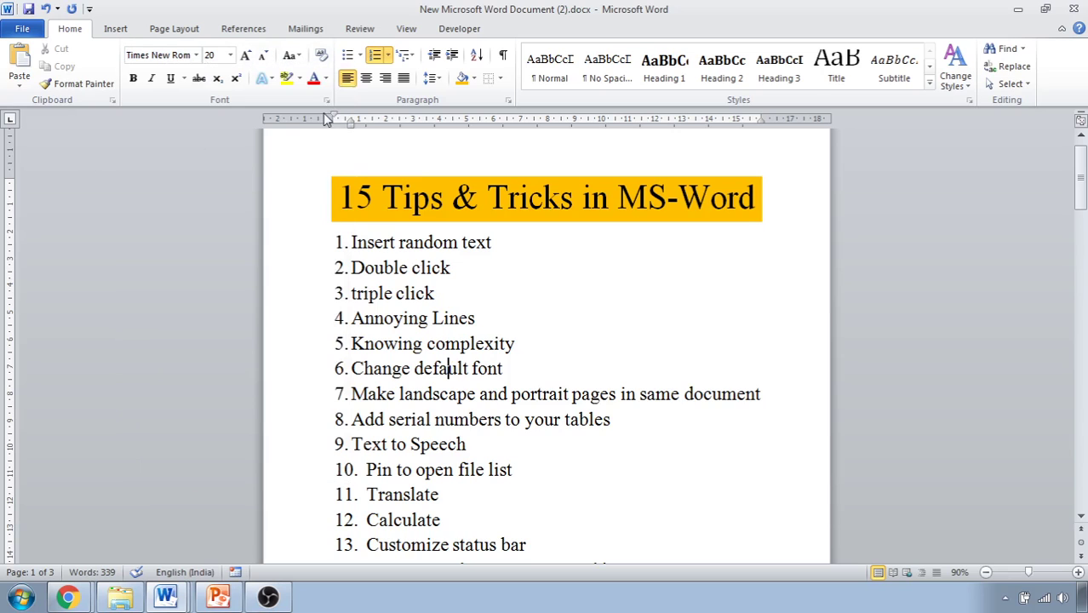
click(326, 101)
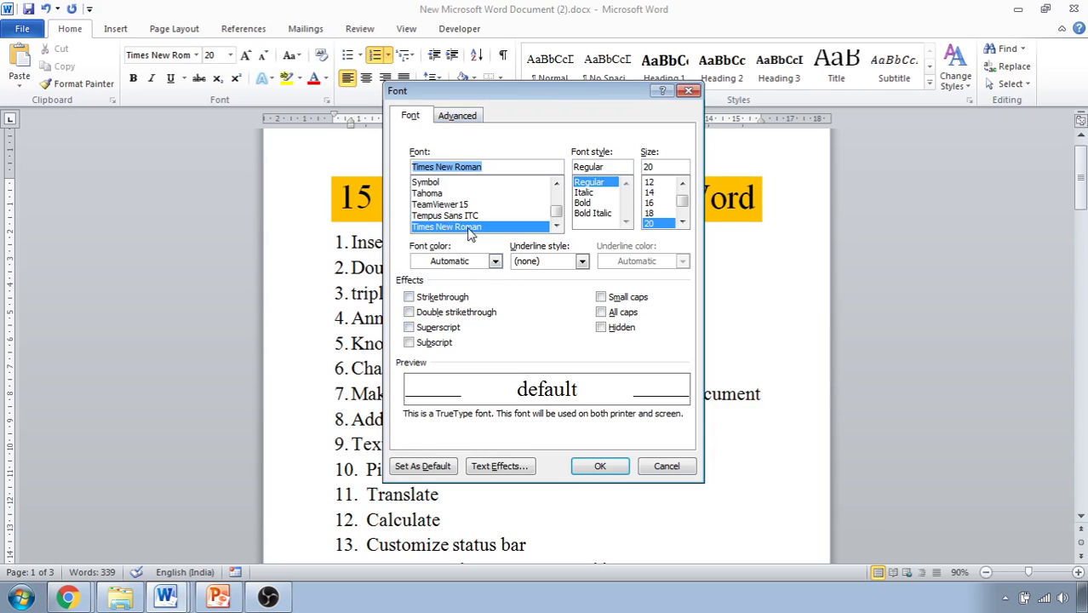
click(428, 183)
click(432, 194)
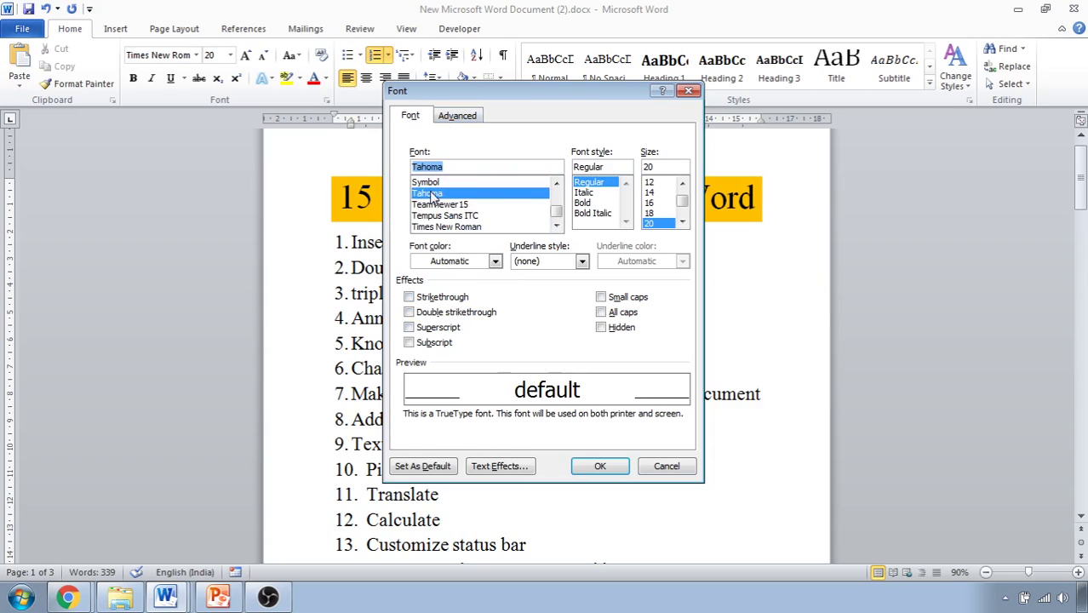
click(443, 468)
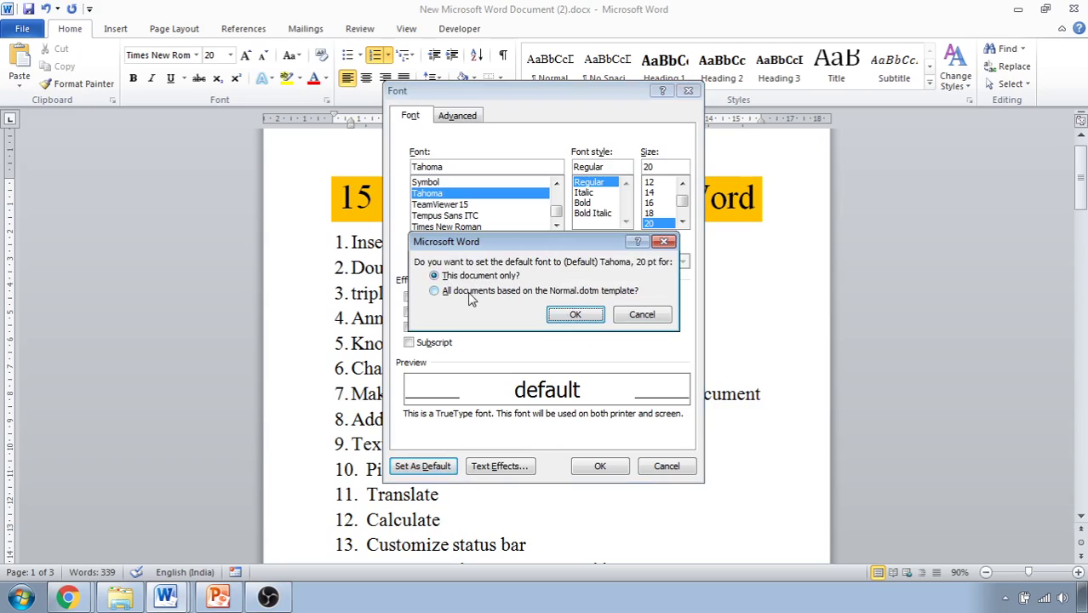
click(474, 293)
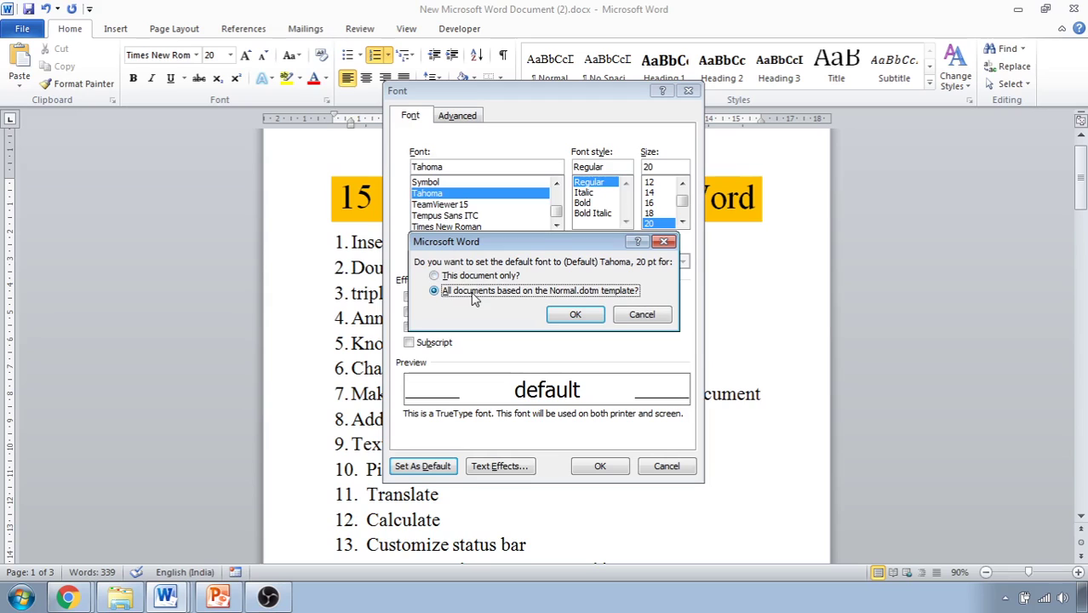
click(575, 315)
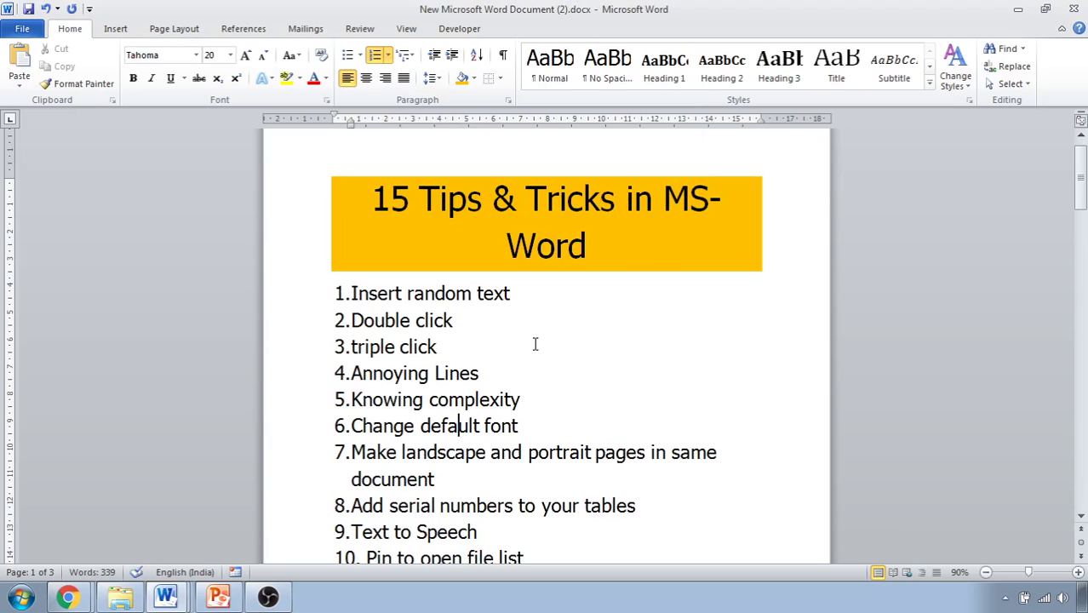
Step: Insert a Next Page section break directly above the Sr. No., Name and Phone number table on page 3
scroll(535, 343, down, 1)
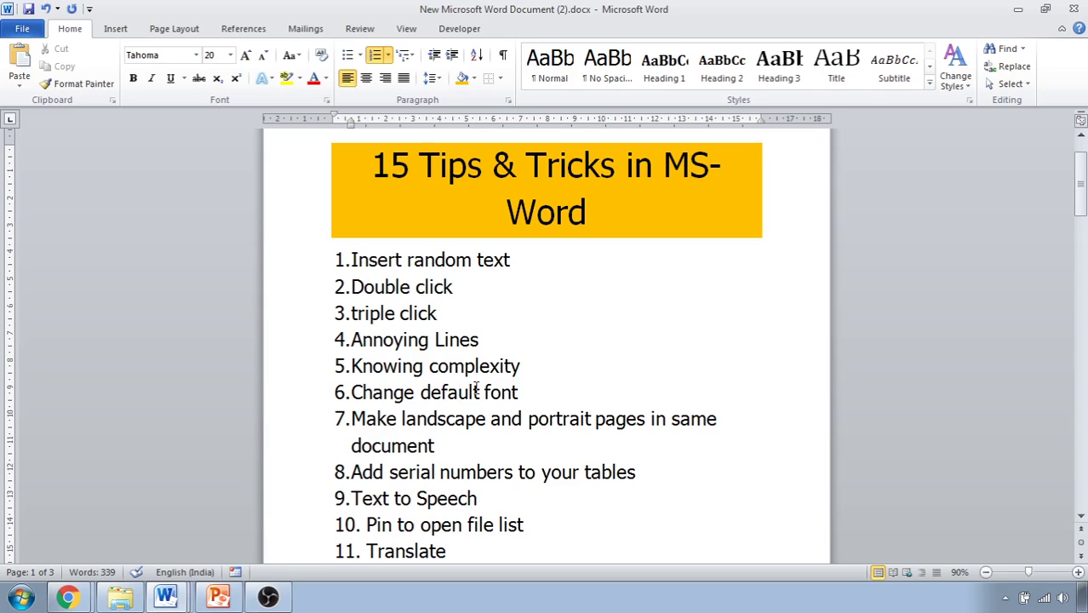
scroll(511, 398, down, 1)
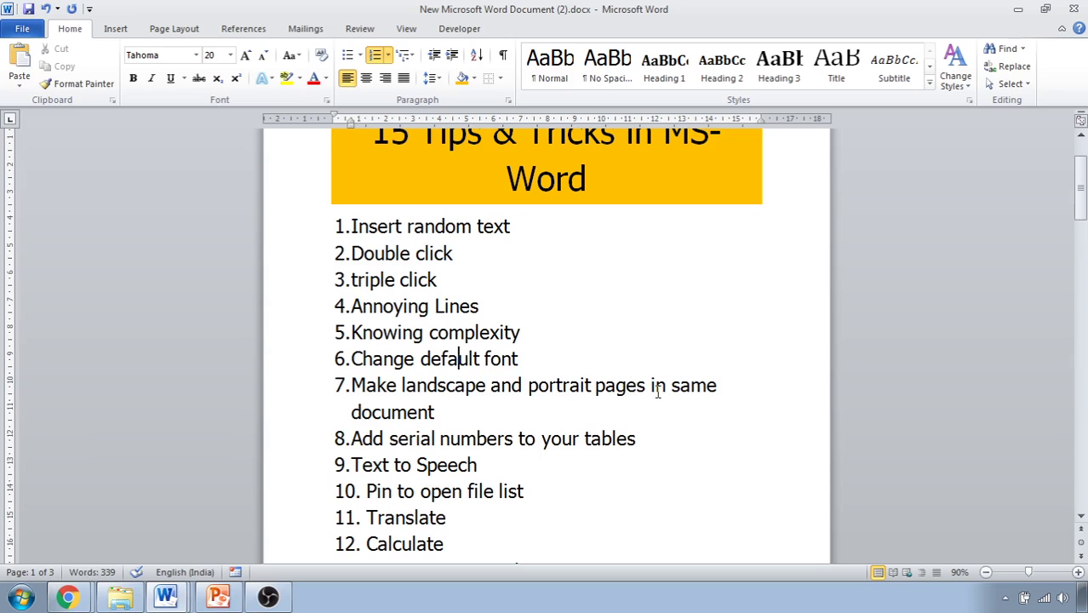
scroll(672, 398, down, 9)
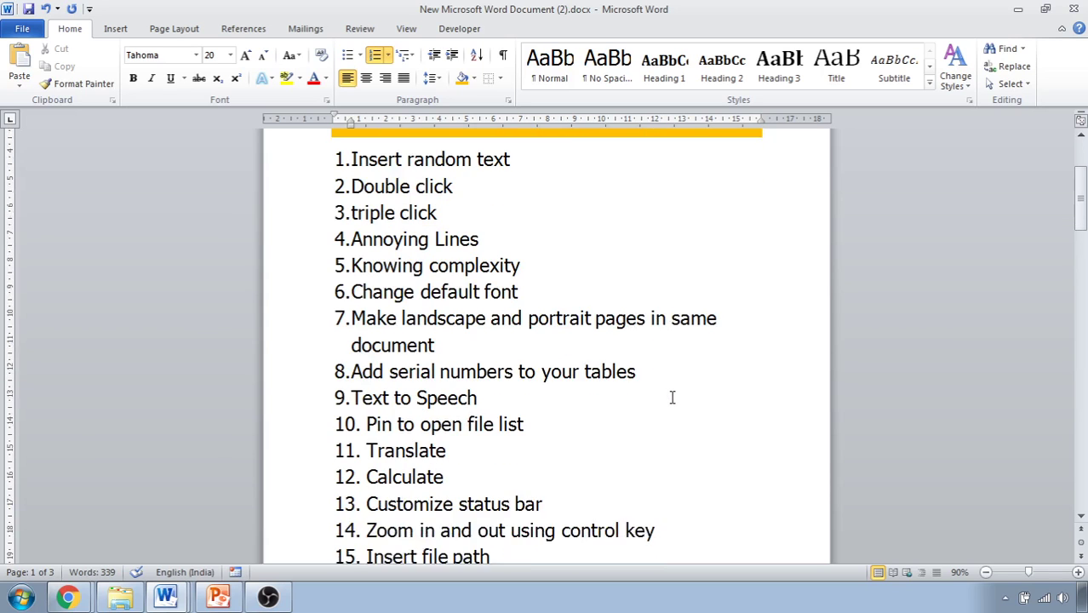
scroll(670, 394, down, 7)
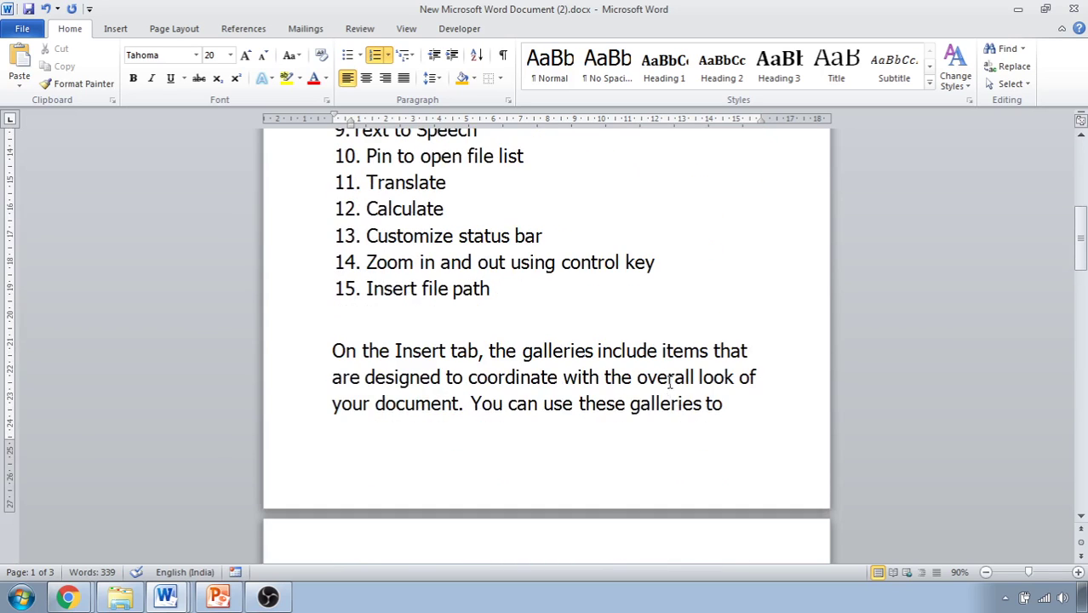
scroll(668, 335, down, 10)
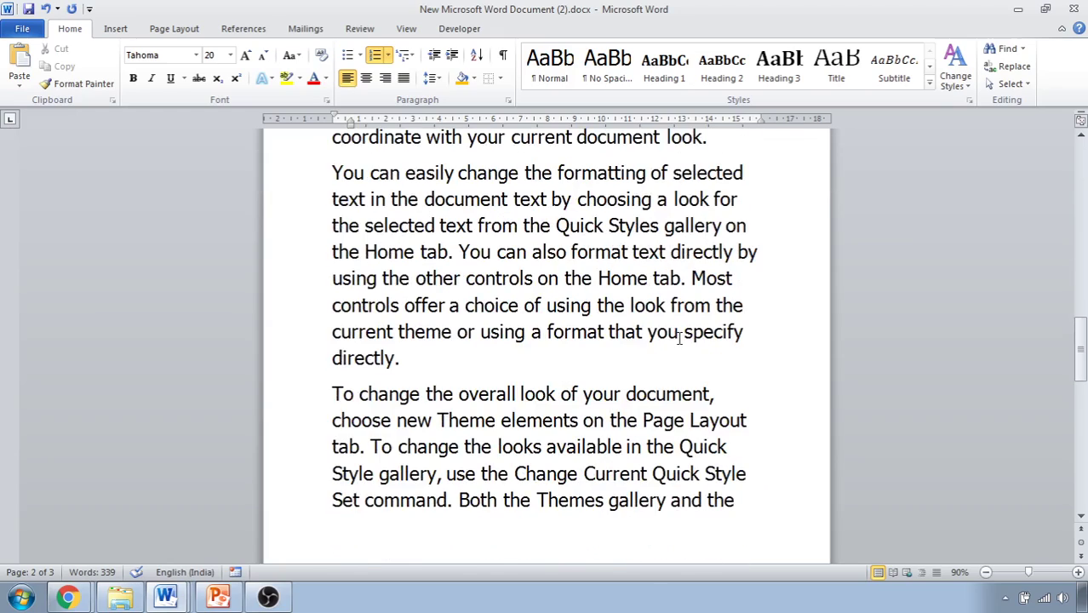
scroll(678, 338, down, 10)
drag(1085, 420, 1079, 475)
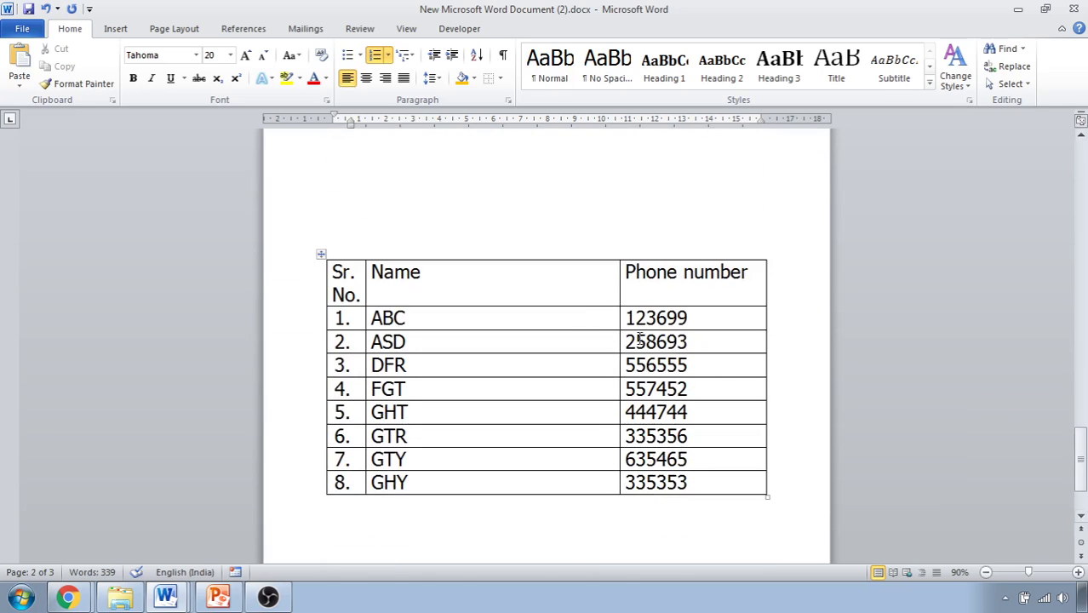
click(333, 243)
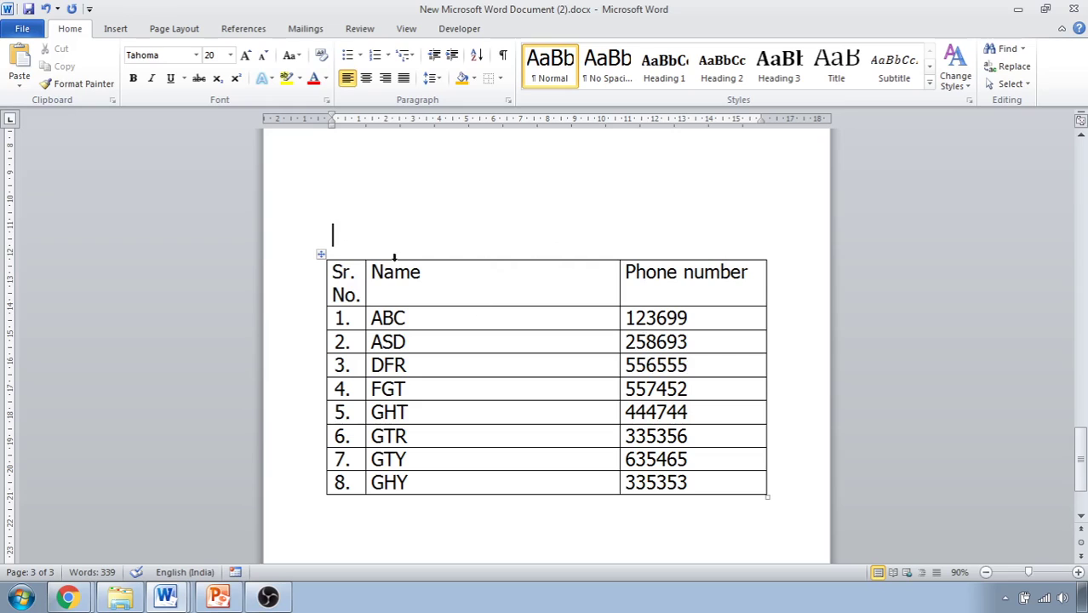
click(110, 29)
click(189, 29)
click(289, 49)
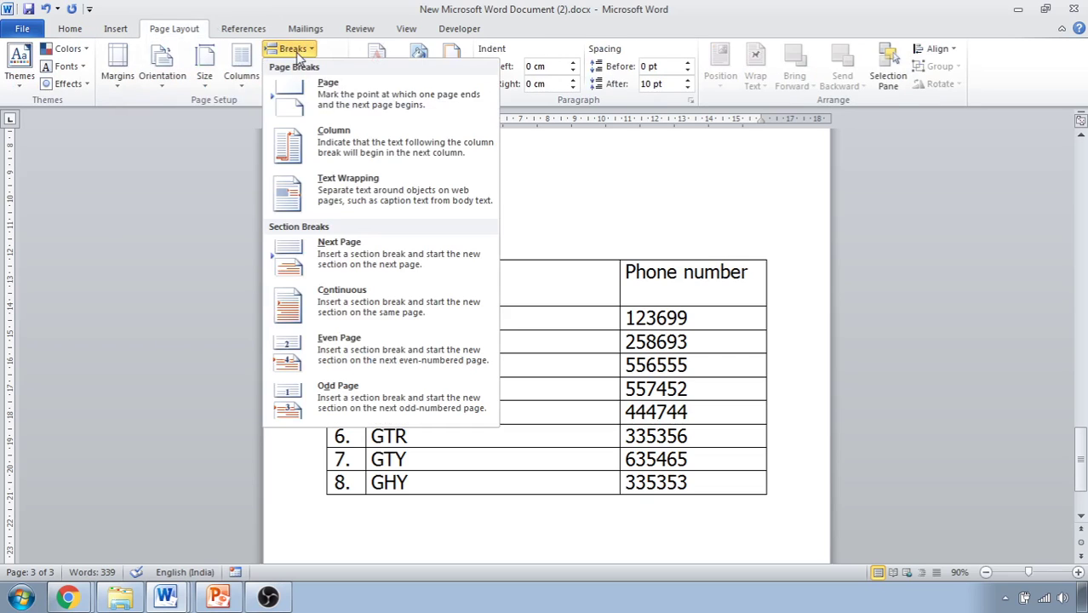
click(324, 254)
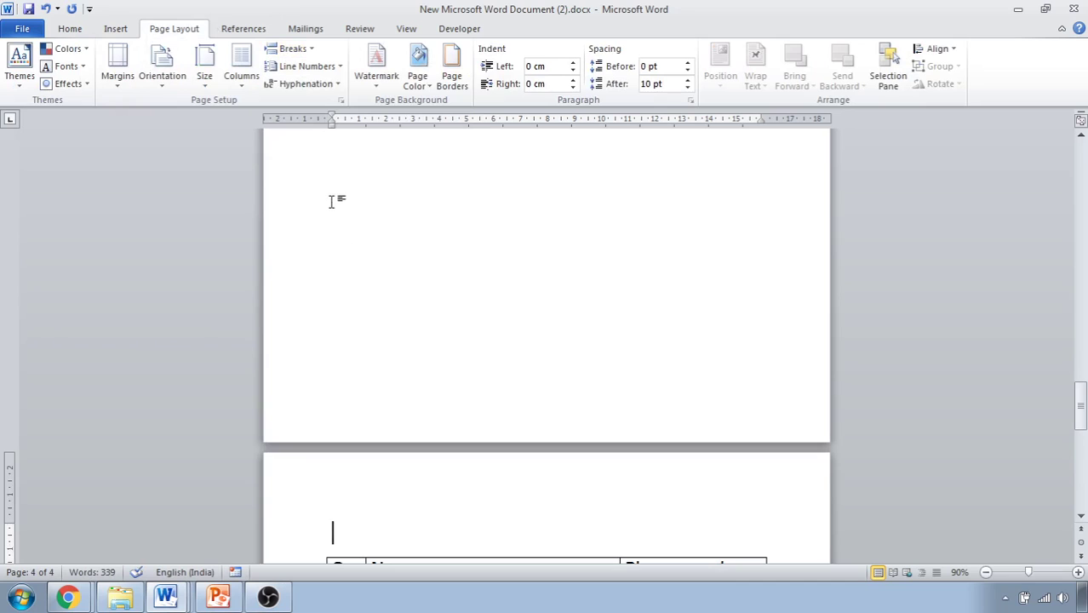
Step: Select the whole phone number table on page 4 and set its section's page orientation to Landscape
scroll(379, 401, down, 3)
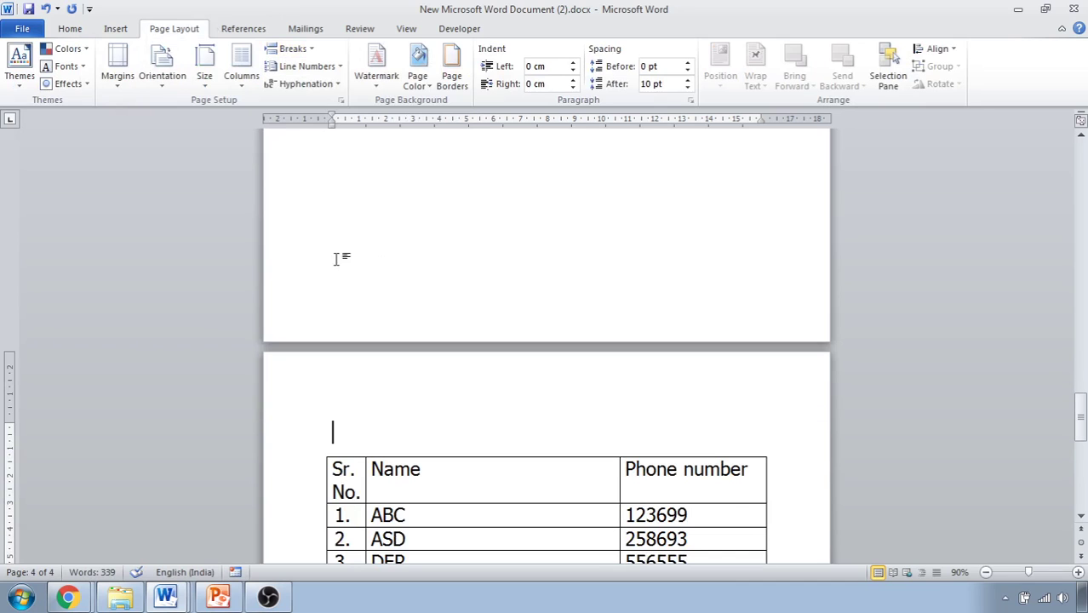
scroll(351, 439, down, 3)
drag(332, 358, 692, 505)
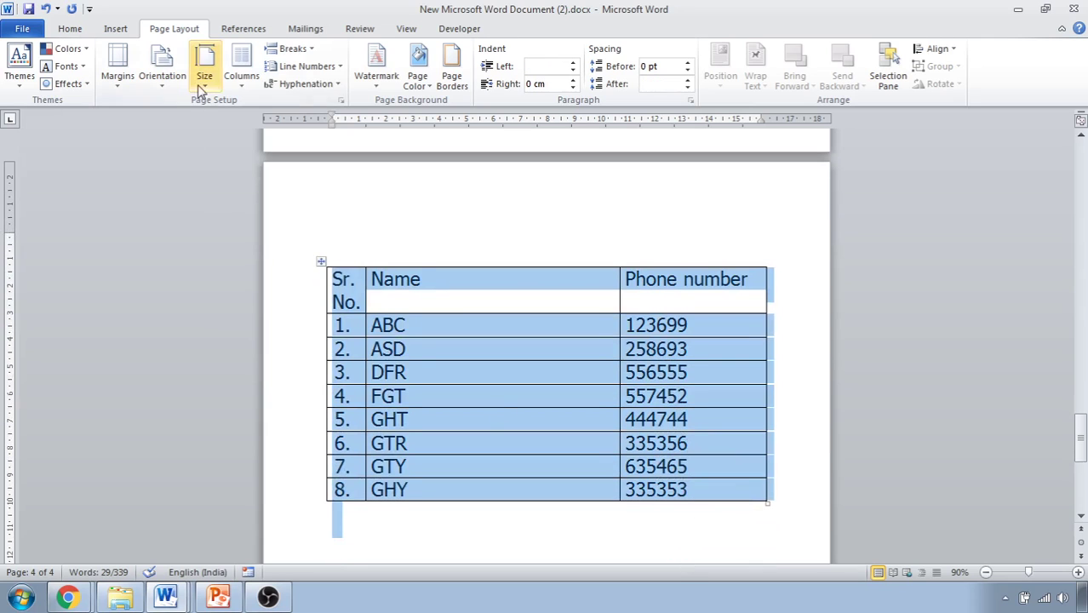
click(163, 68)
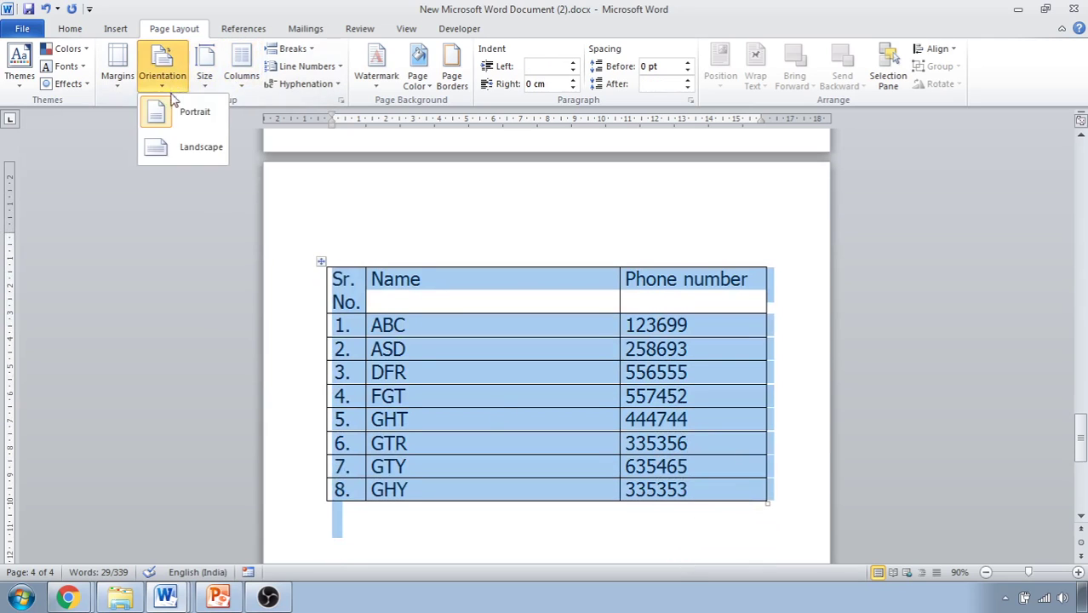
click(176, 151)
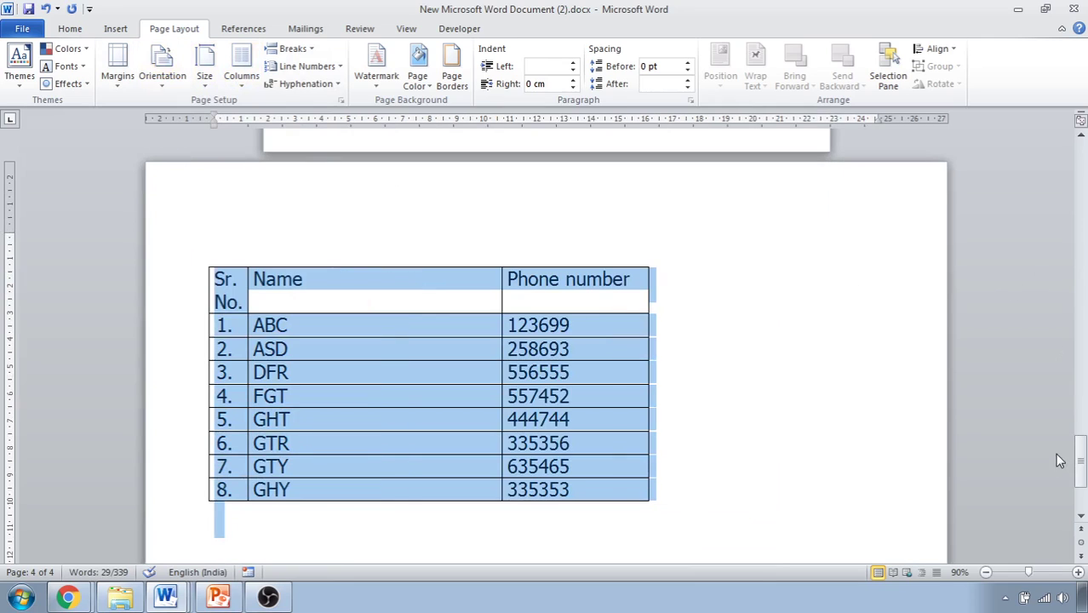
Step: Remove the serial numbers 1 to 8 from the Sr. No. column of the phone number table on page 4
drag(1081, 473, 1081, 118)
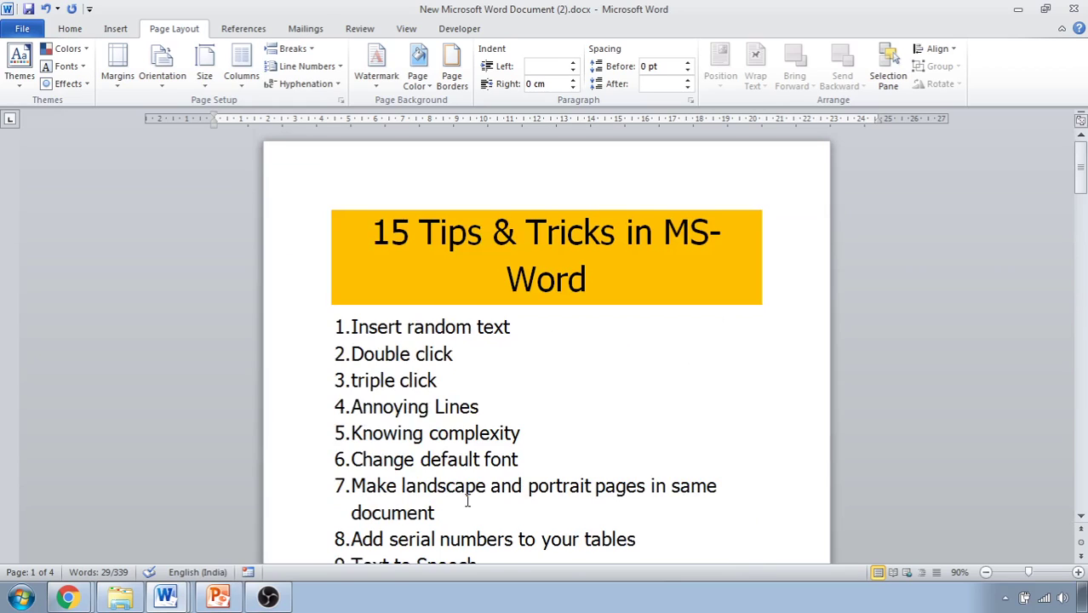
scroll(467, 502, down, 4)
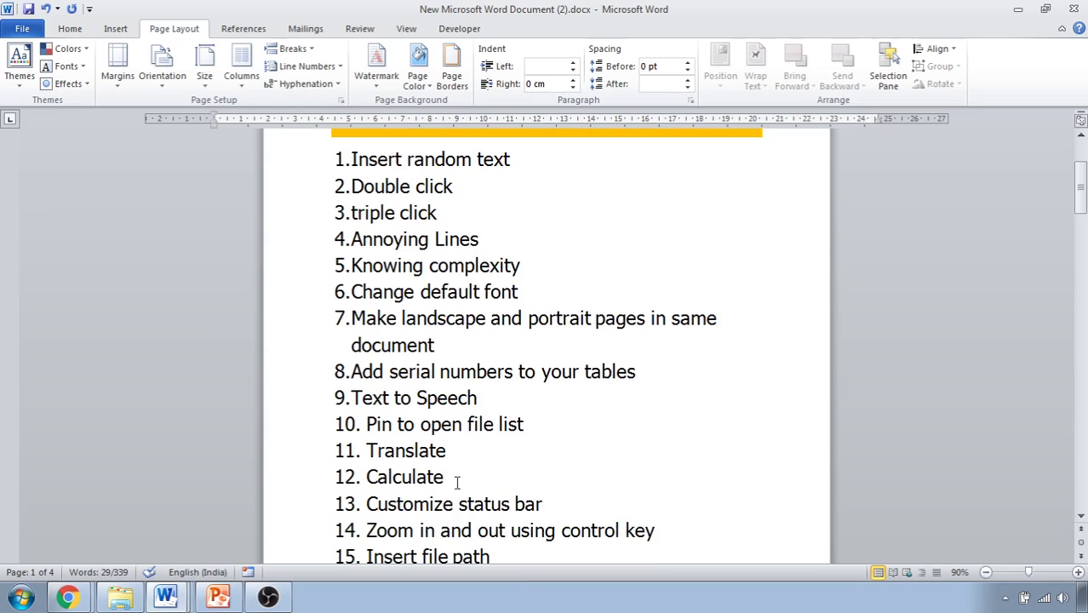
drag(1077, 198, 1069, 471)
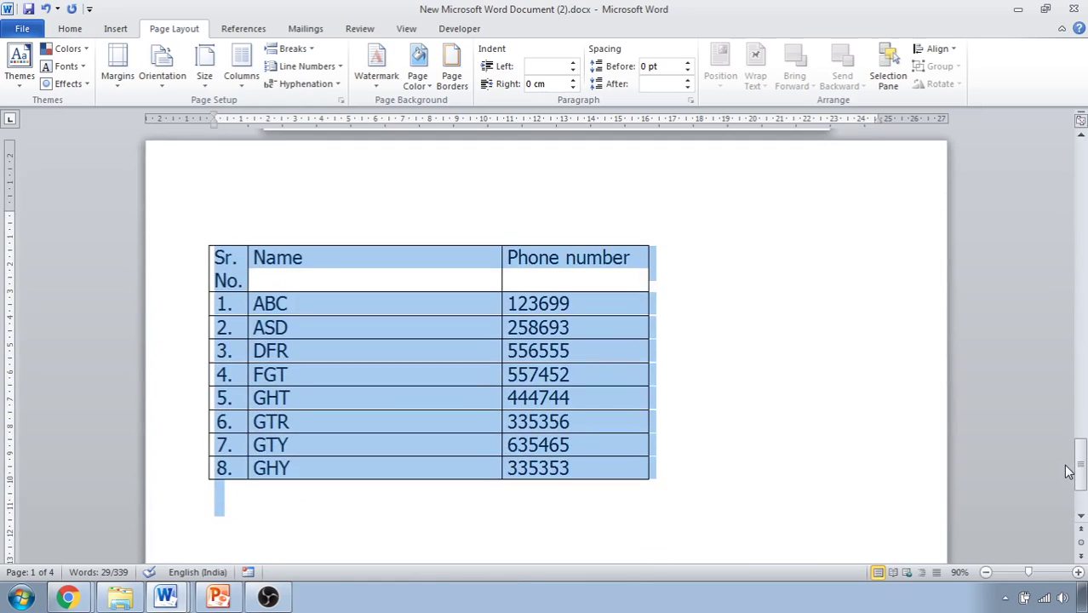
click(234, 364)
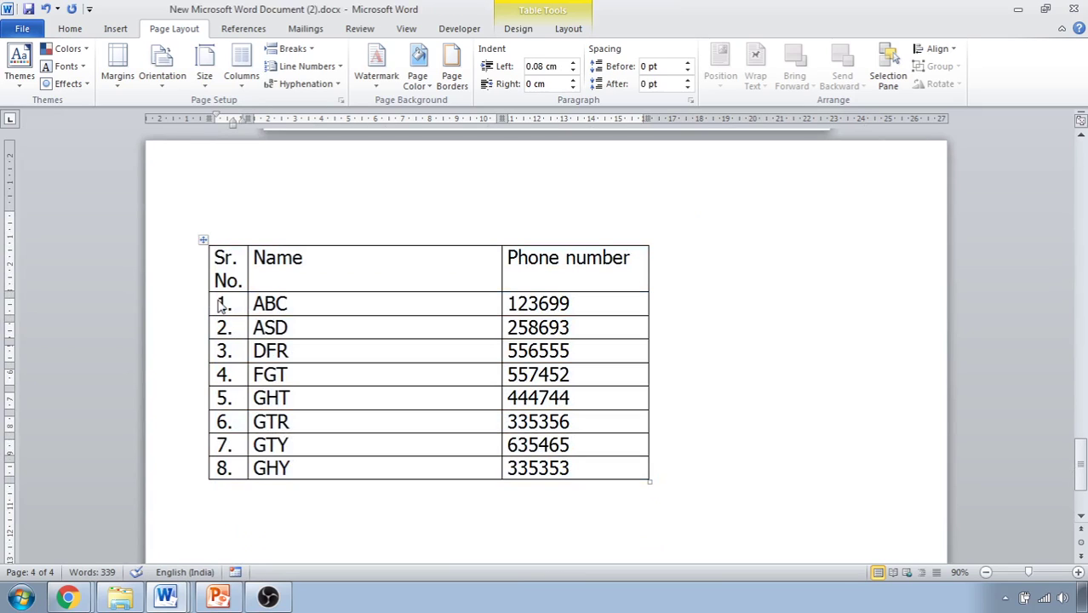
drag(234, 303, 227, 475)
key(Left)
click(237, 468)
key(BackSpace)
click(231, 444)
key(BackSpace)
click(239, 420)
key(BackSpace)
click(238, 398)
key(BackSpace)
click(233, 377)
key(BackSpace)
click(236, 351)
key(BackSpace)
click(236, 327)
key(BackSpace)
click(233, 304)
key(BackSpace)
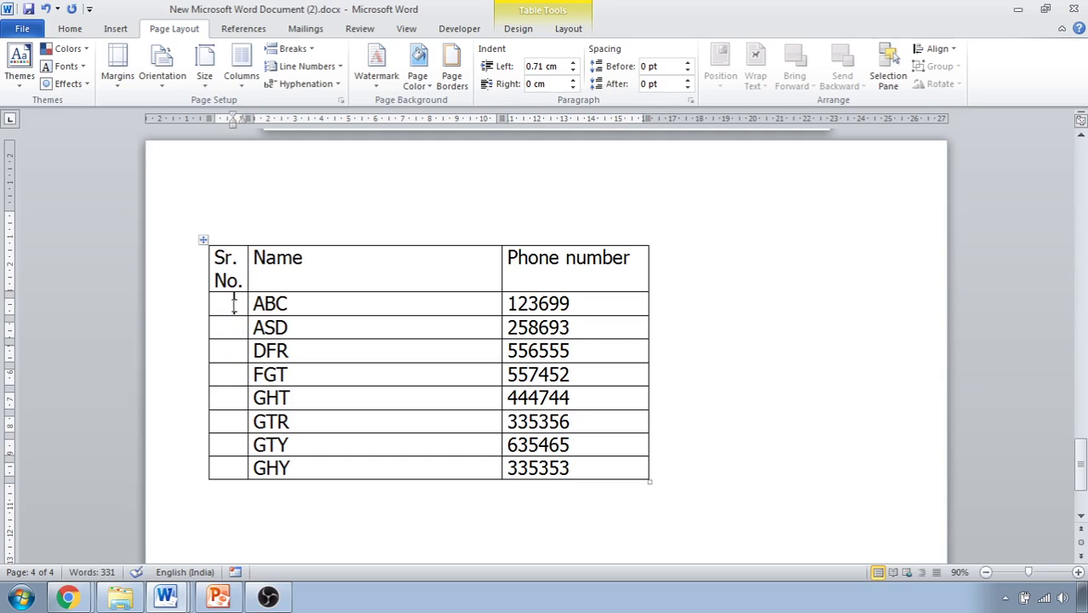
text(1)
click(234, 327)
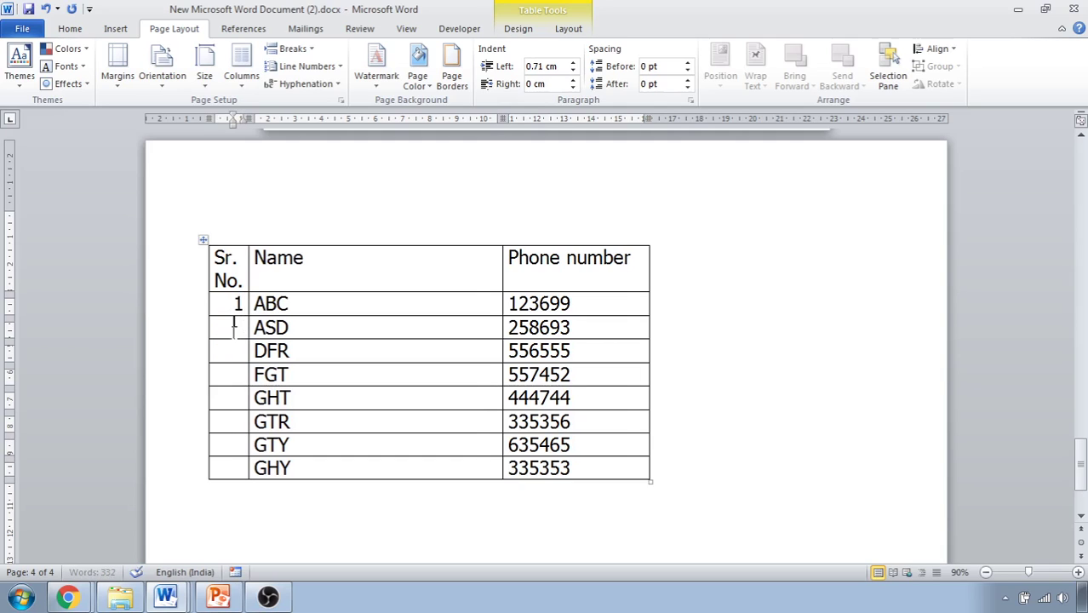
text(2)
key(BackSpace)
click(245, 304)
key(BackSpace)
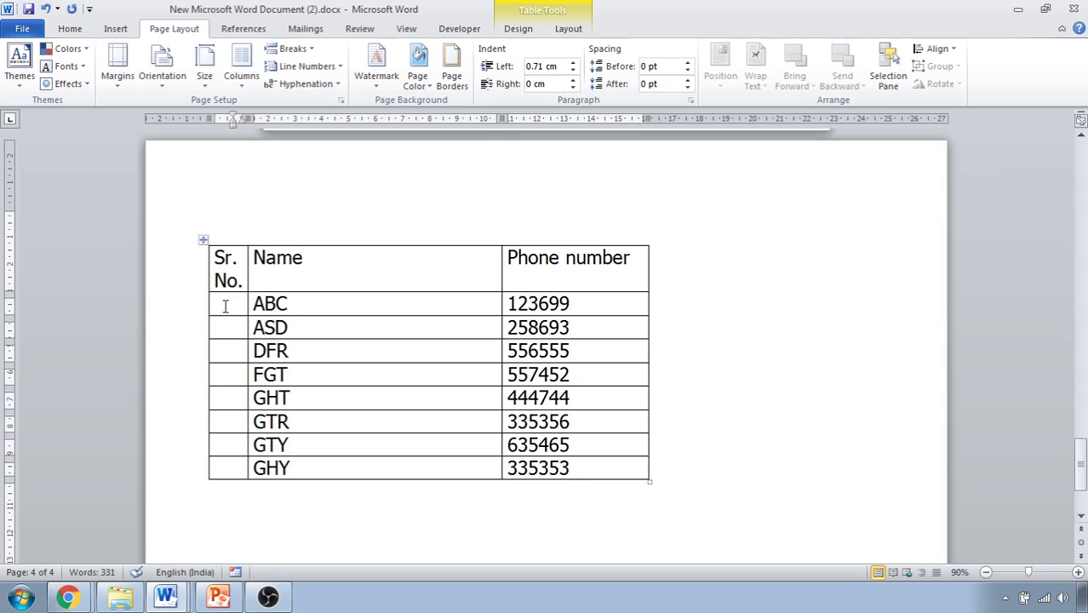
Step: Apply automatic numbering to the eight empty cells of the Sr. No. column, from the ABC row to the GHY row
drag(231, 304, 226, 464)
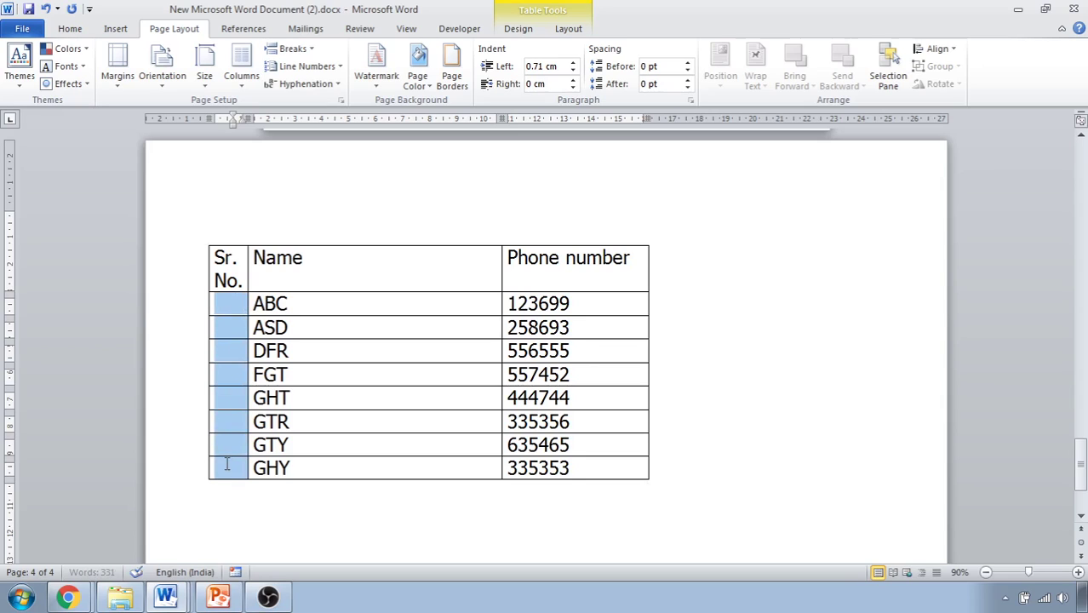
click(70, 28)
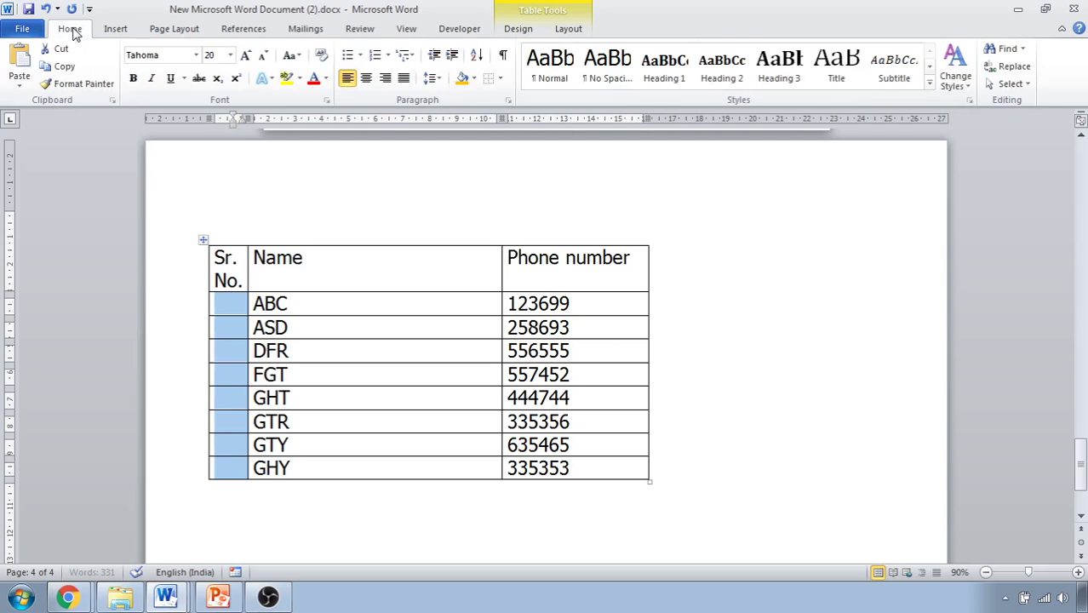
click(374, 56)
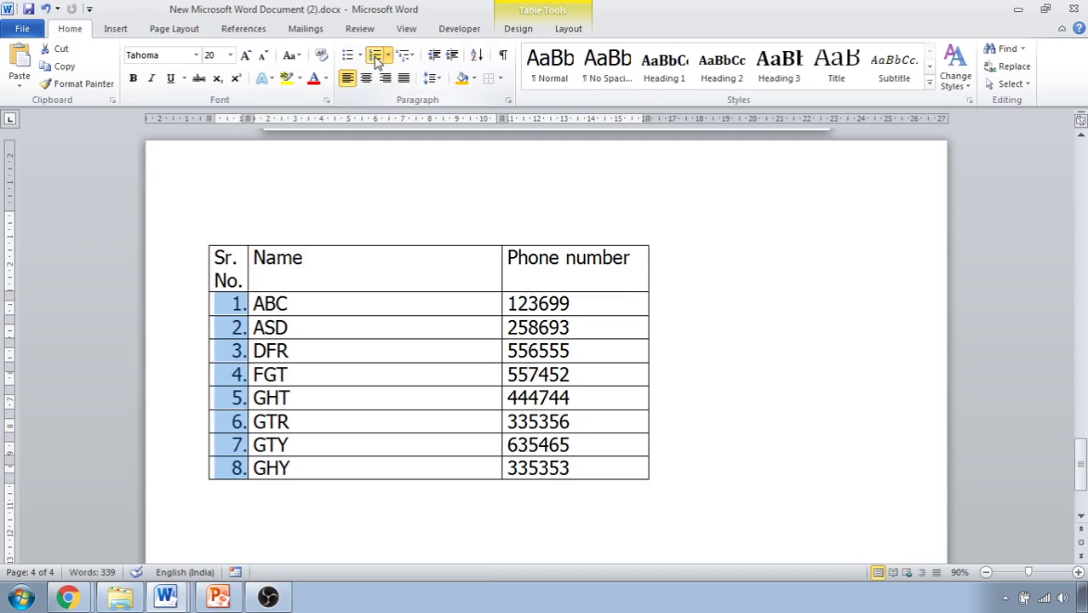
Step: Add the Speak command from the All Commands list to the Quick Access Toolbar for all documents
drag(1083, 464, 1078, 196)
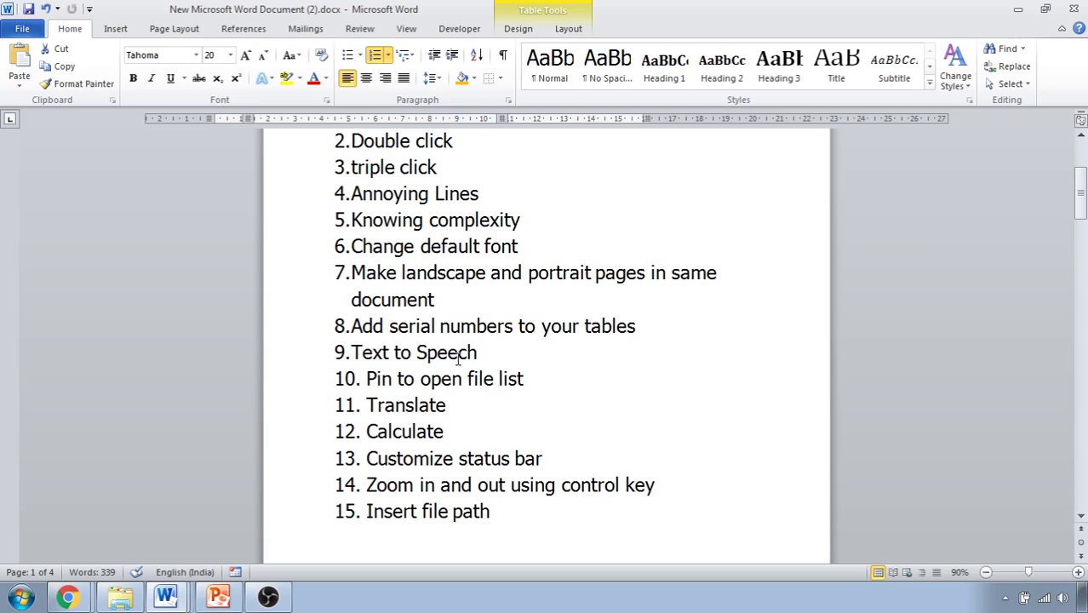
click(91, 9)
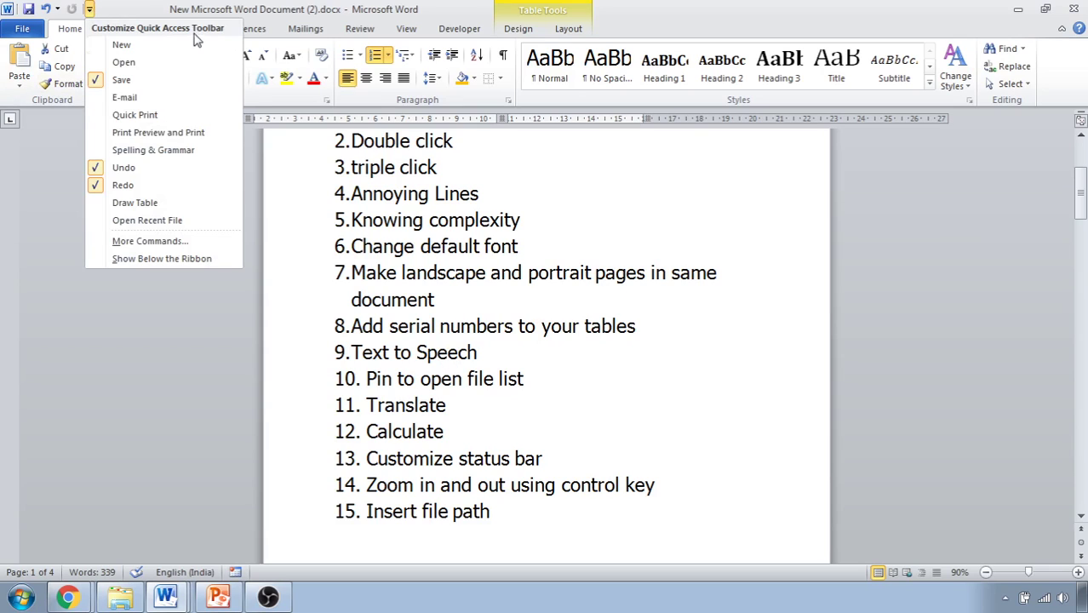
click(151, 242)
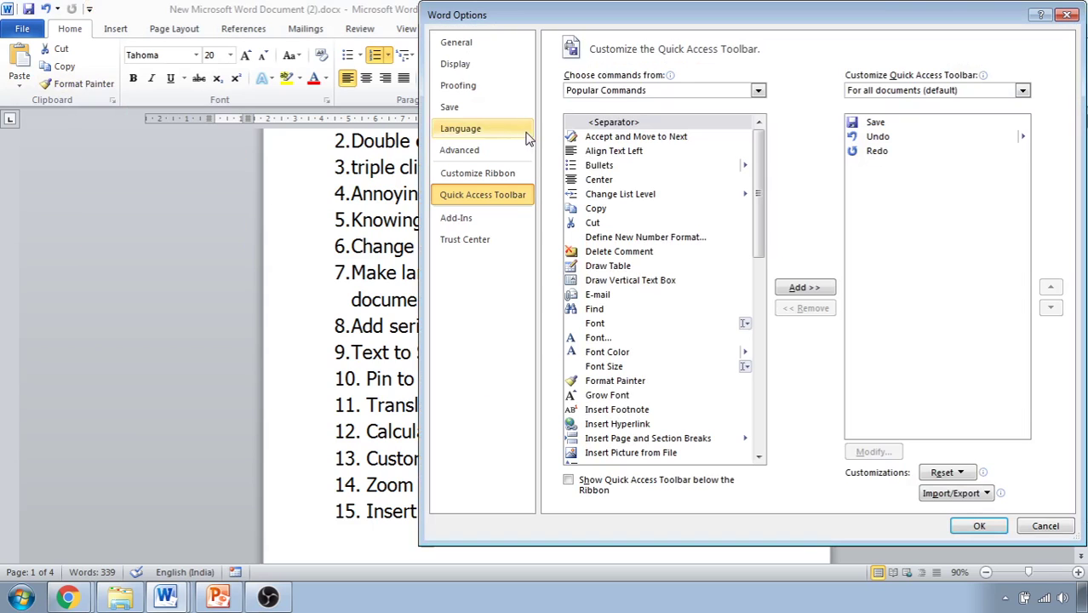
click(680, 92)
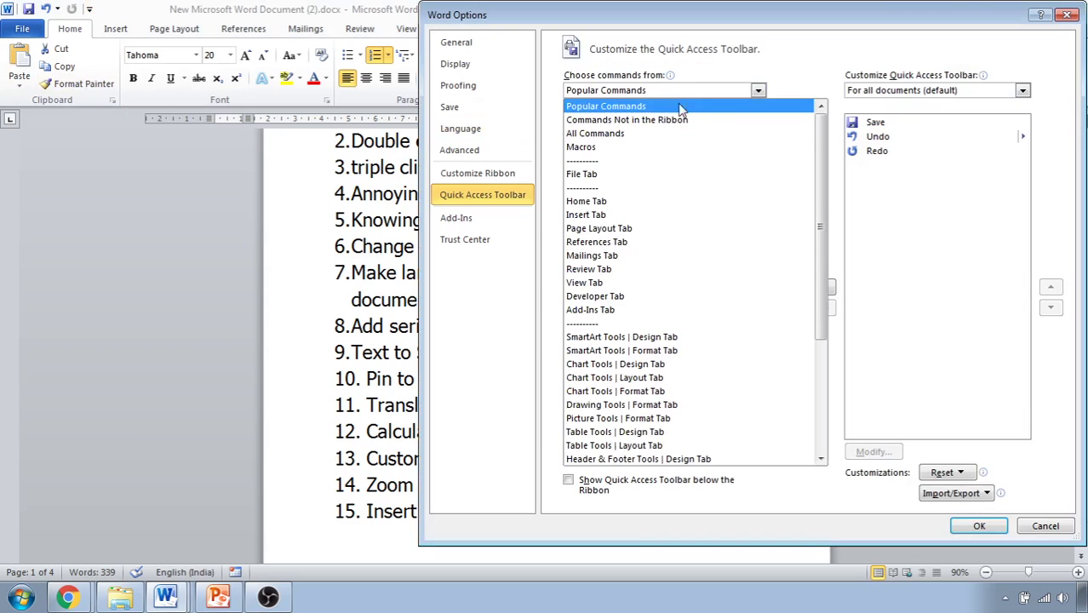
click(668, 136)
click(610, 282)
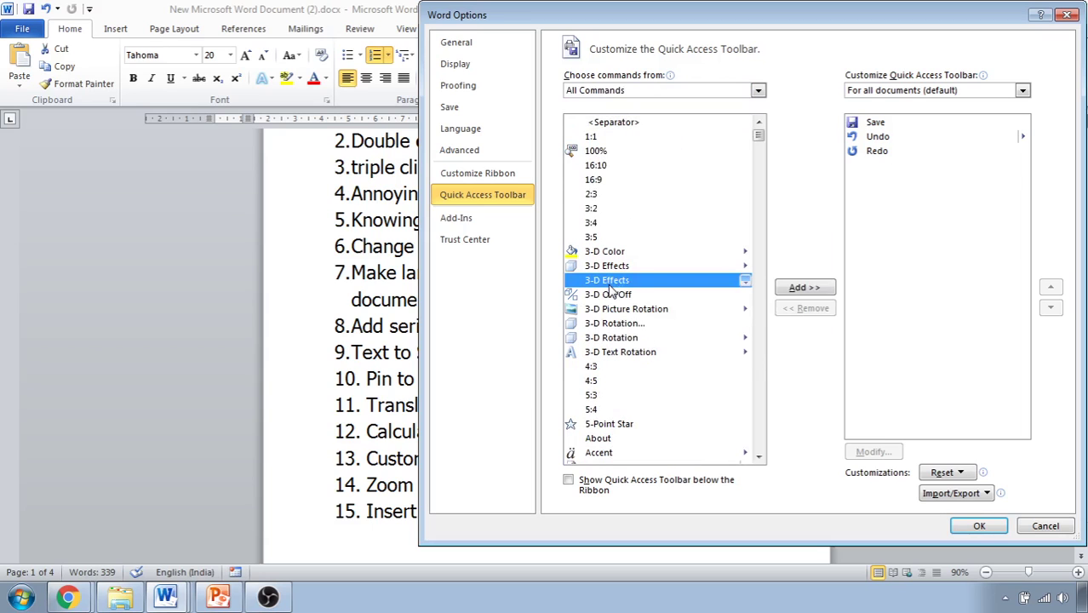
key(s)
key(s)
key(s)
key(s)
key(s)
key(s)
key(s)
key(s)
key(s)
key(s)
key(s)
key(s)
key(s)
key(s)
key(s)
key(s)
key(s)
key(s)
key(s)
key(s)
key(s)
key(s)
key(s)
key(s)
key(s)
key(s)
key(s)
key(s)
key(s)
key(s)
key(s)
key(s)
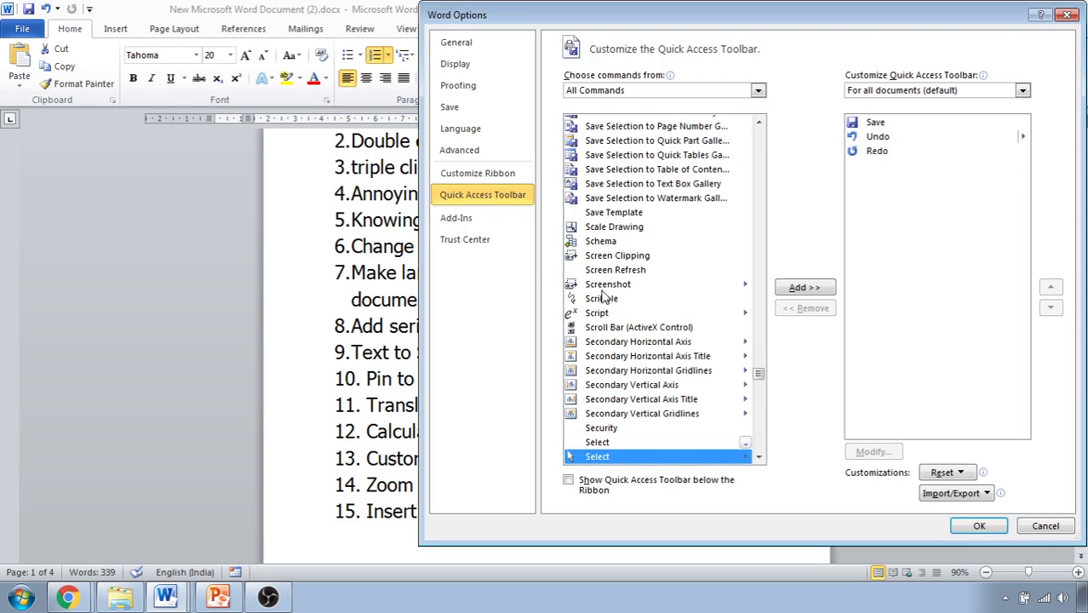
key(s)
key(s)
key(s)
key(s)
key(s)
key(s)
key(s)
key(s)
key(s)
key(s)
key(s)
key(s)
key(s)
key(s)
key(s)
key(s)
key(s)
key(s)
key(s)
key(s)
key(s)
key(s)
key(s)
key(s)
key(s)
key(s)
key(s)
key(s)
key(s)
key(s)
key(s)
key(s)
key(s)
key(s)
key(s)
key(s)
key(s)
key(s)
key(s)
key(s)
key(s)
key(s)
key(s)
key(s)
key(s)
key(s)
key(s)
key(s)
key(s)
key(s)
key(s)
key(s)
key(s)
key(s)
key(s)
key(s)
key(s)
key(s)
key(s)
key(s)
key(s)
key(s)
key(s)
key(s)
key(s)
key(s)
key(s)
key(s)
key(s)
click(611, 387)
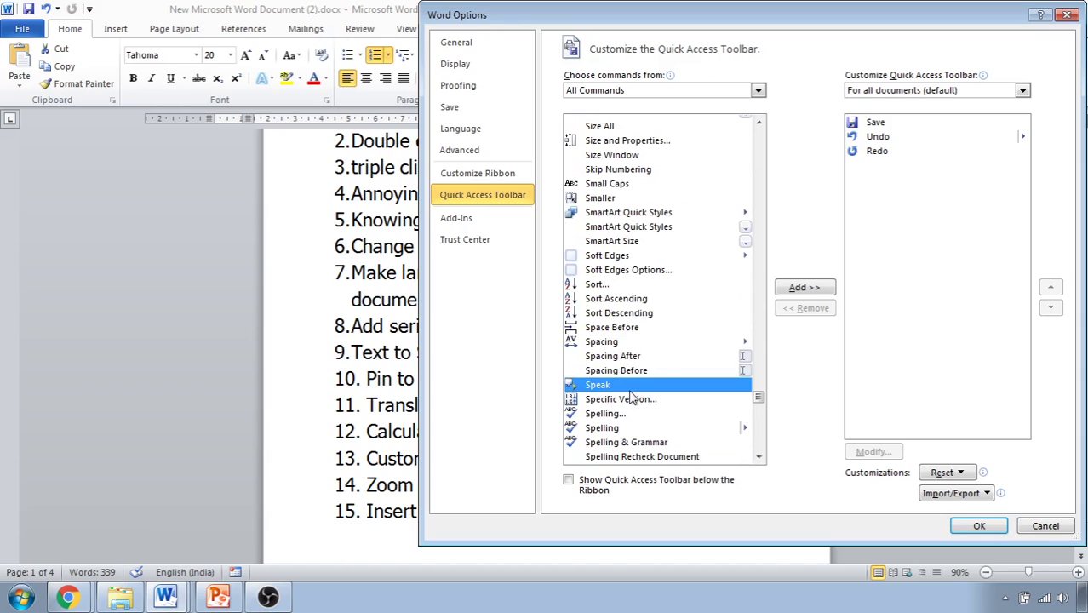
click(804, 288)
click(979, 525)
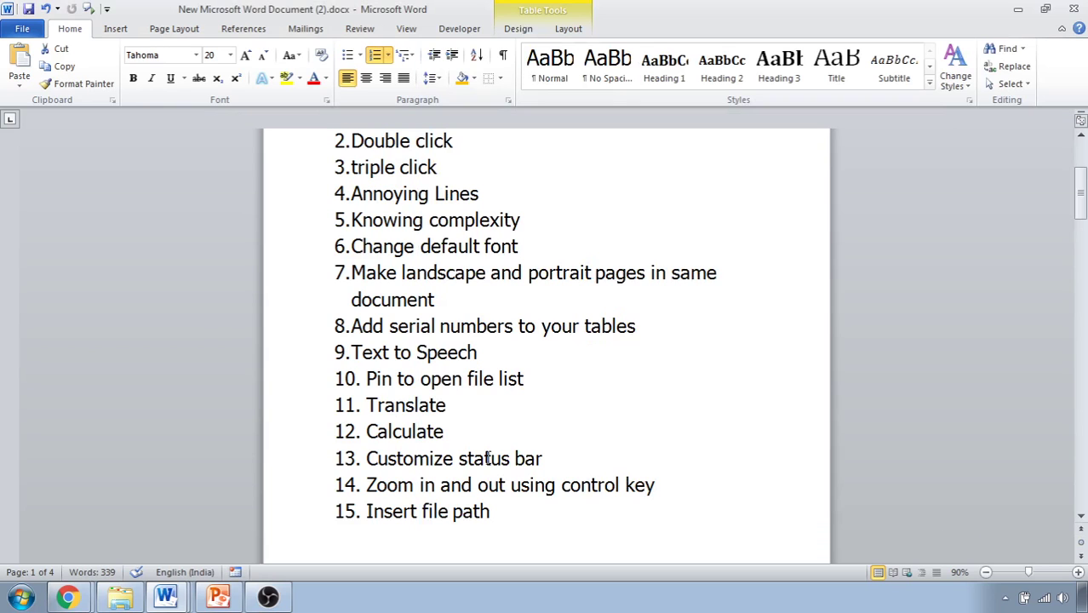
Step: Have the text "Text to Speech" in list item 9 read aloud with the Speak command
drag(352, 351, 482, 354)
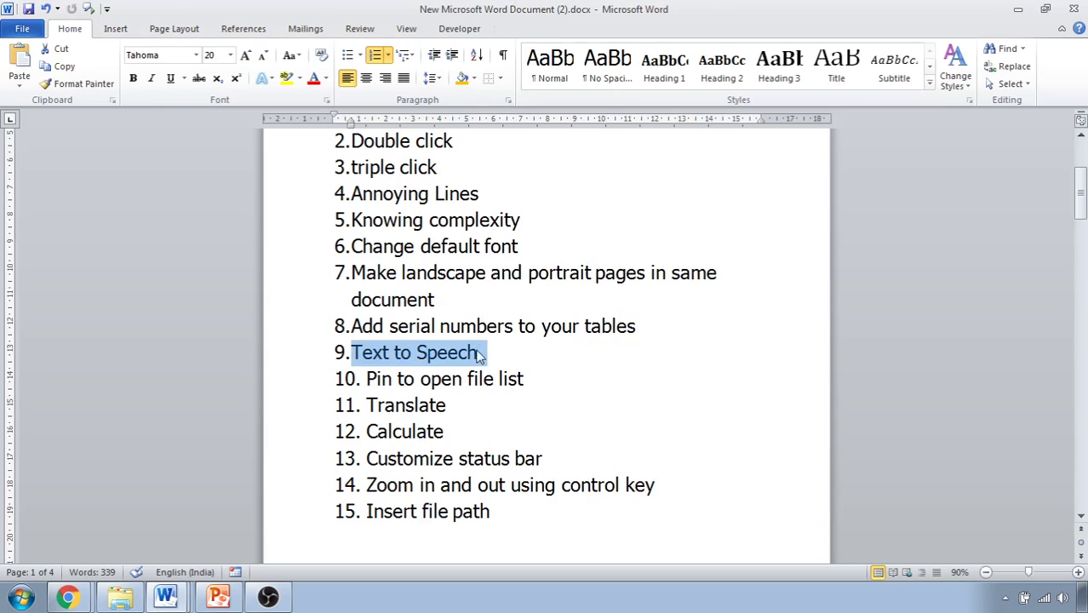
click(90, 11)
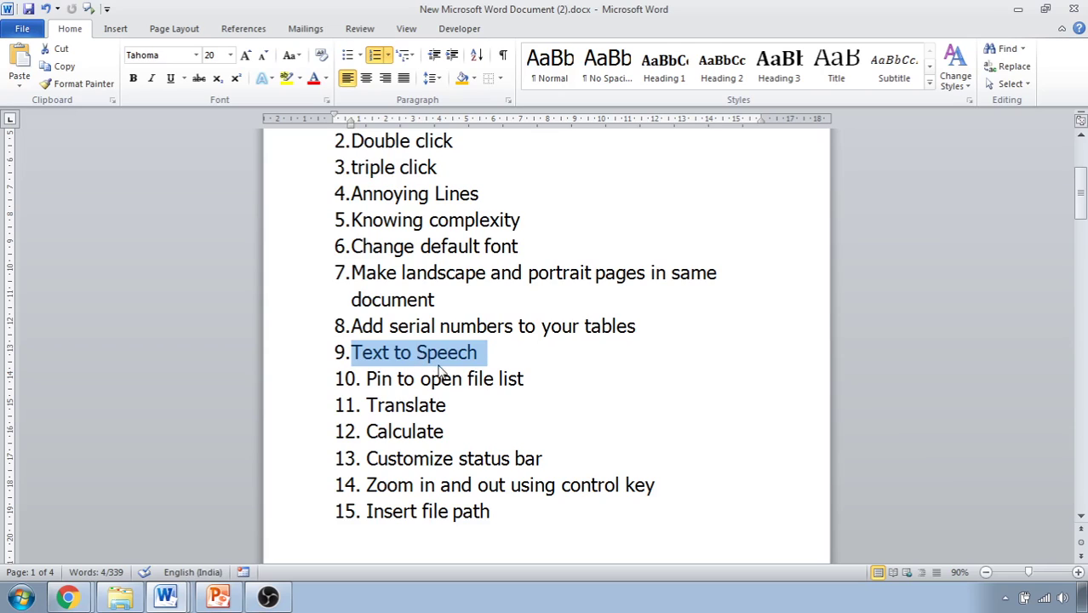
Step: Pin the Worksheet 3 Splitting Method document in the Recent Documents list, unpin it again, and return to the document
click(393, 381)
drag(372, 380, 524, 383)
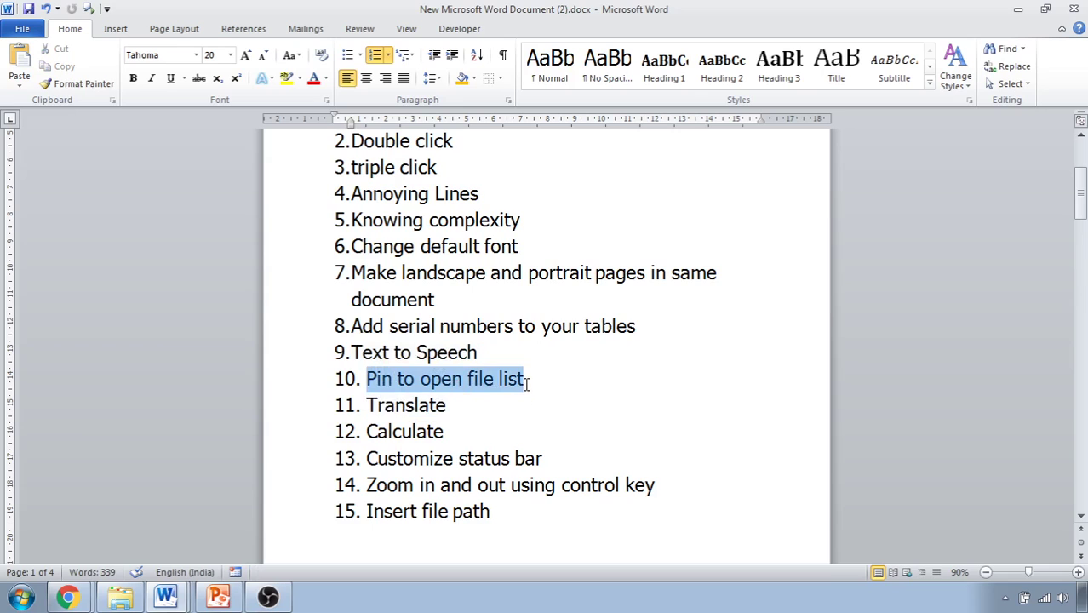
click(18, 29)
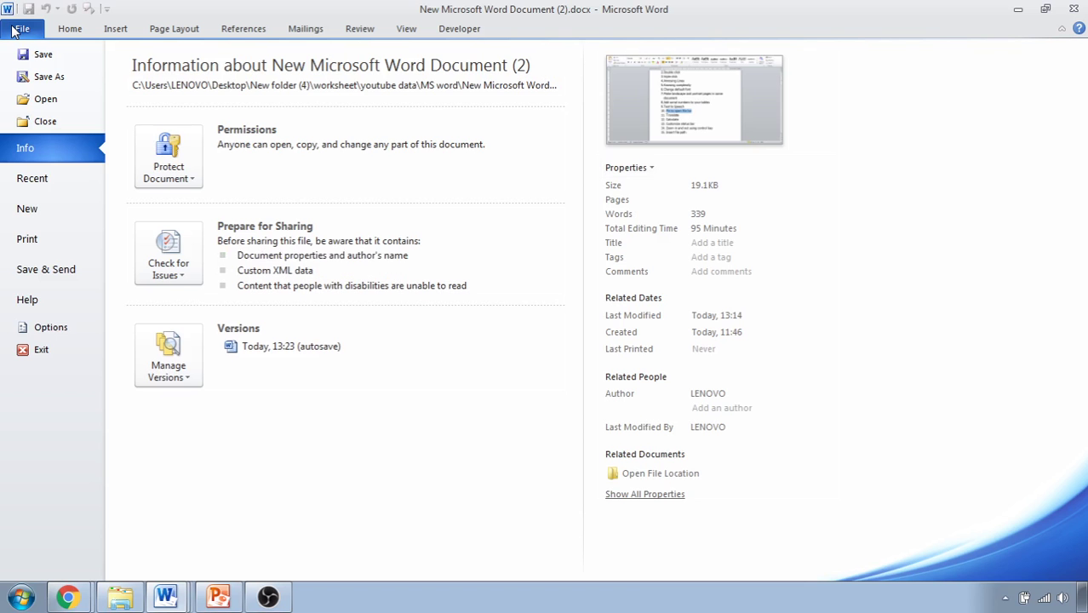
click(25, 179)
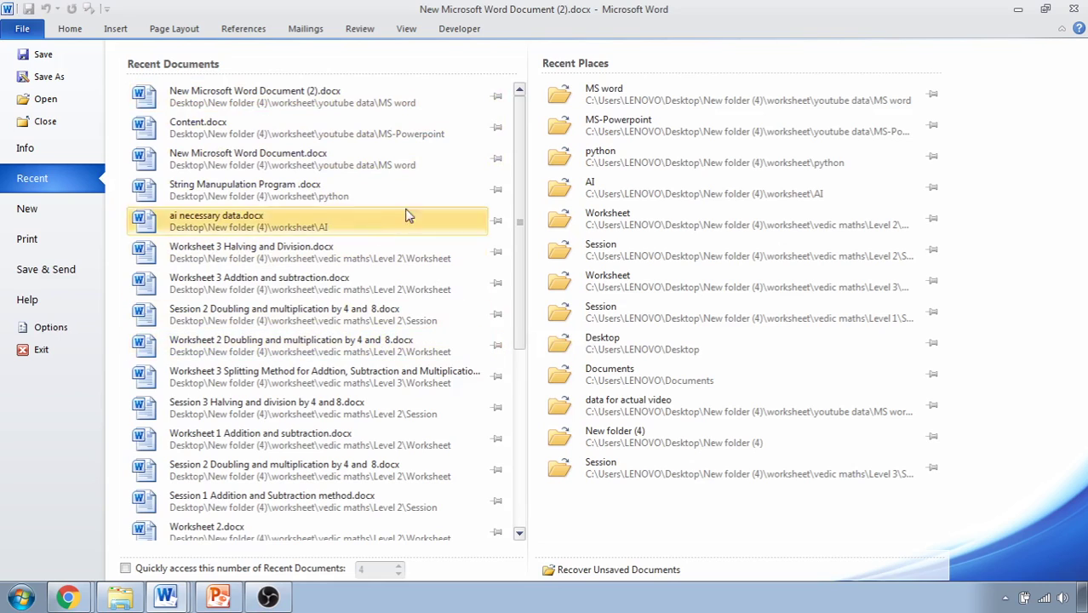
click(496, 377)
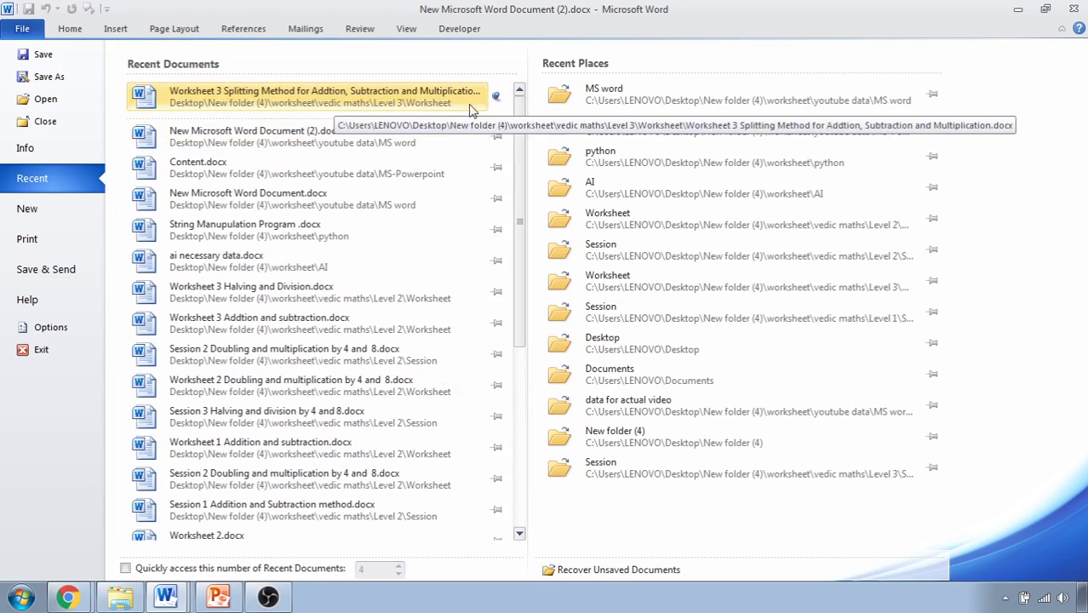
click(496, 97)
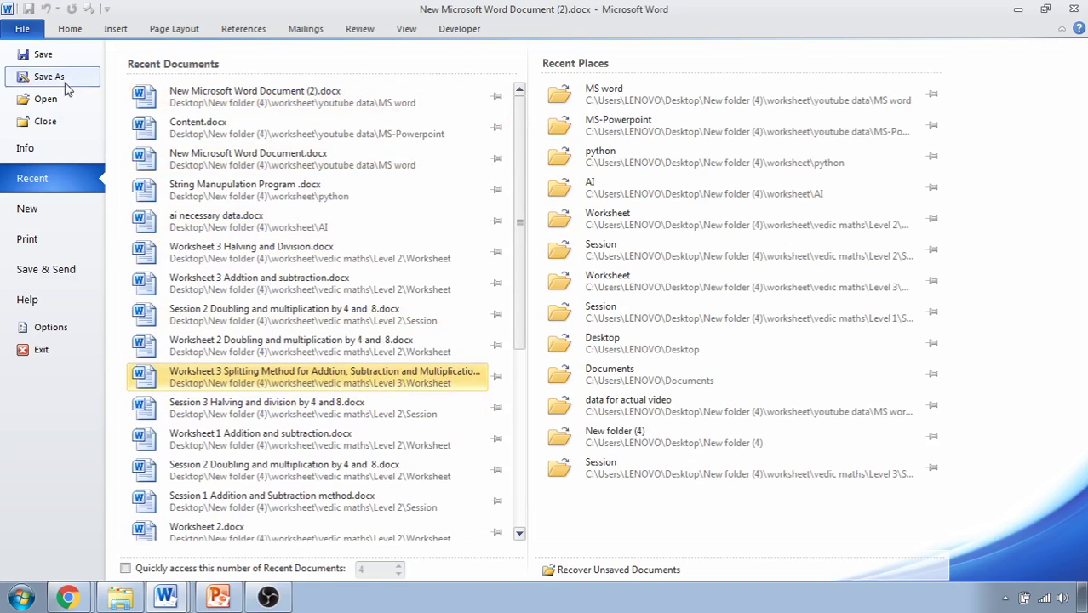
click(27, 26)
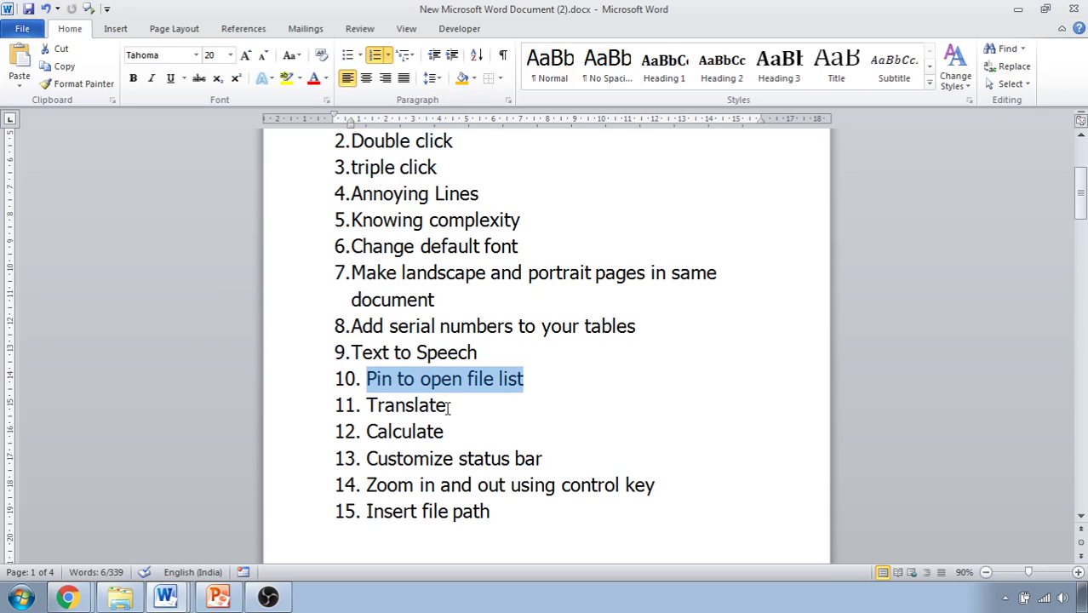
Step: Translate the word "Translate" in list item 11 from English (U.S.) to Hindi, insert the translation, and undo the insertion
drag(449, 408, 369, 407)
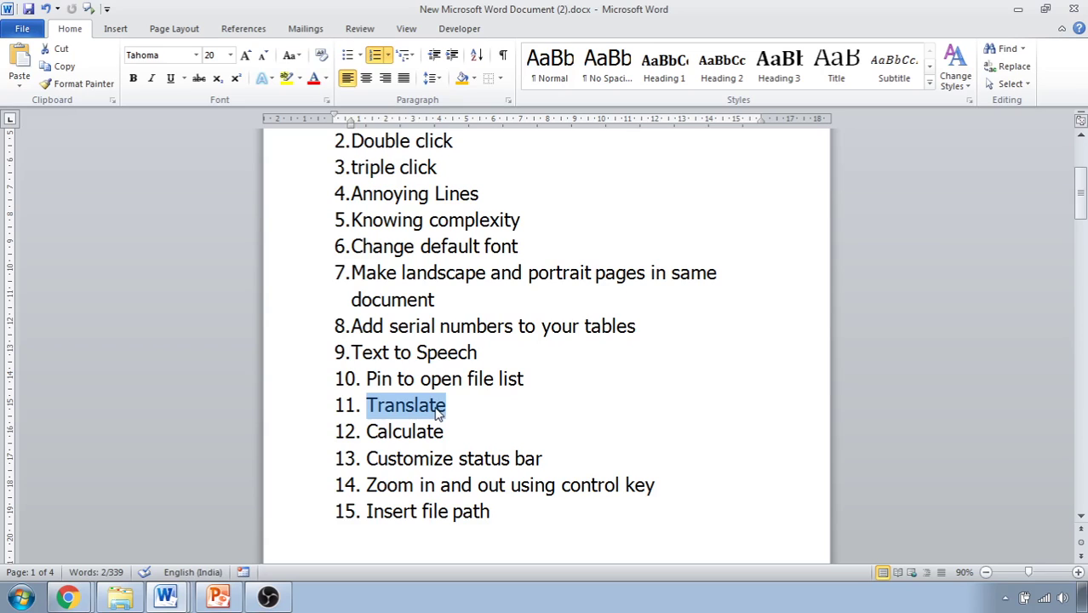
right_click(439, 409)
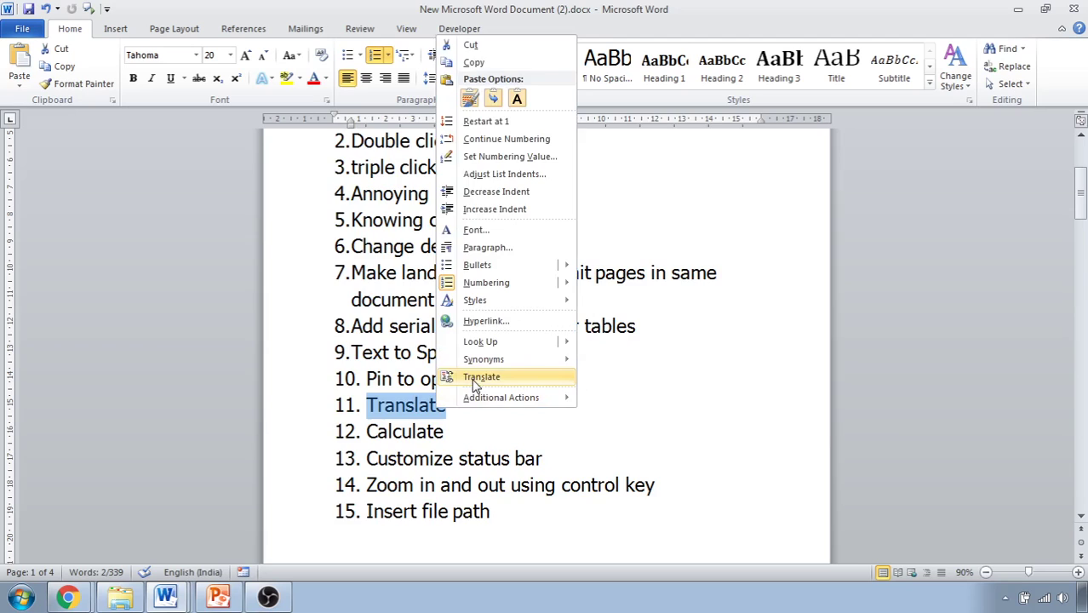
click(469, 379)
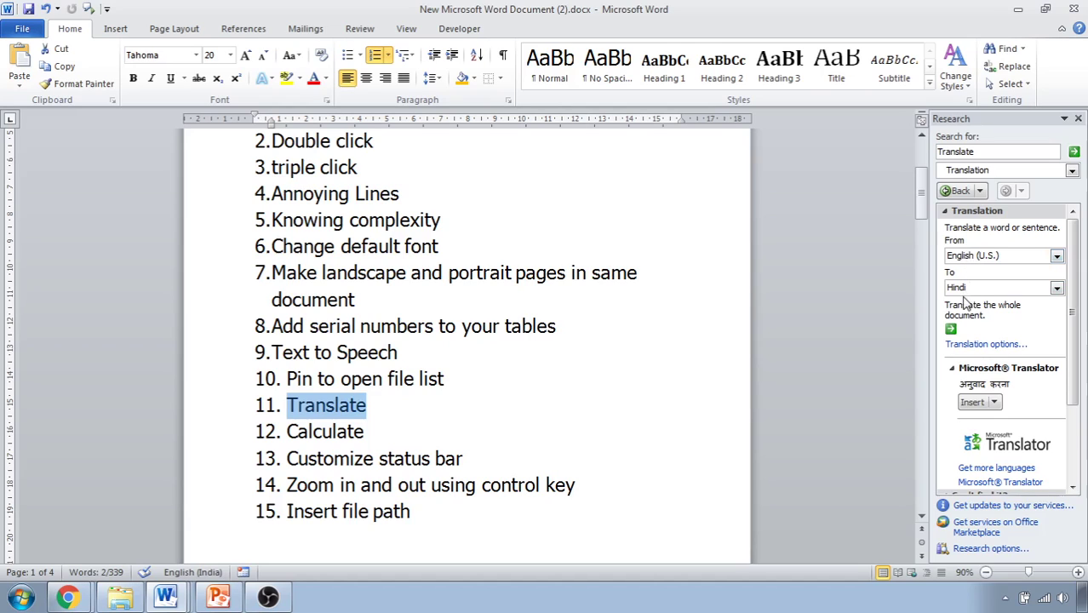
click(980, 409)
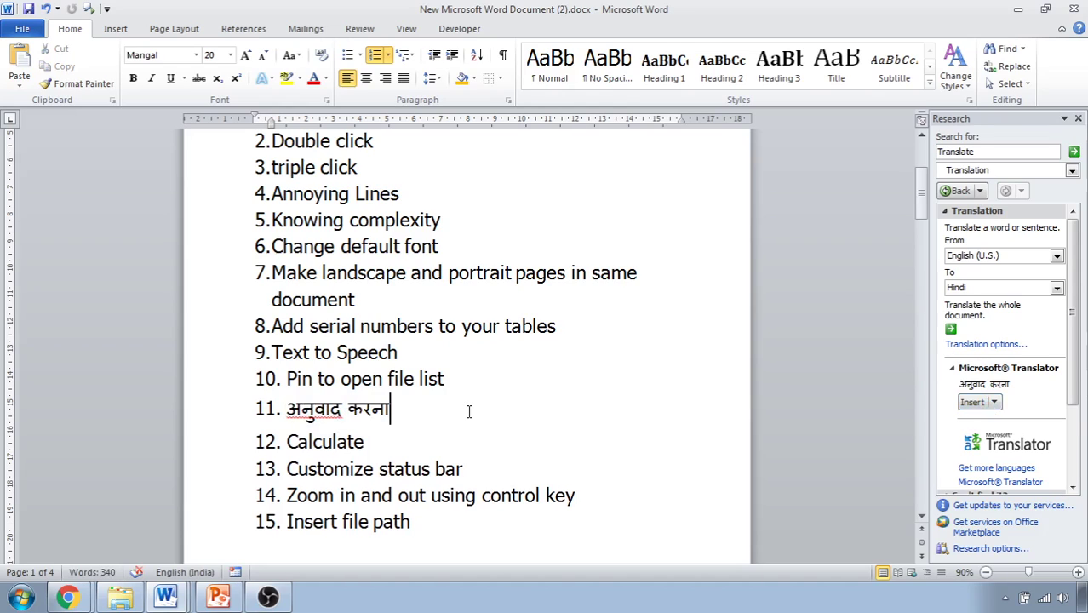
key(ctrl+z)
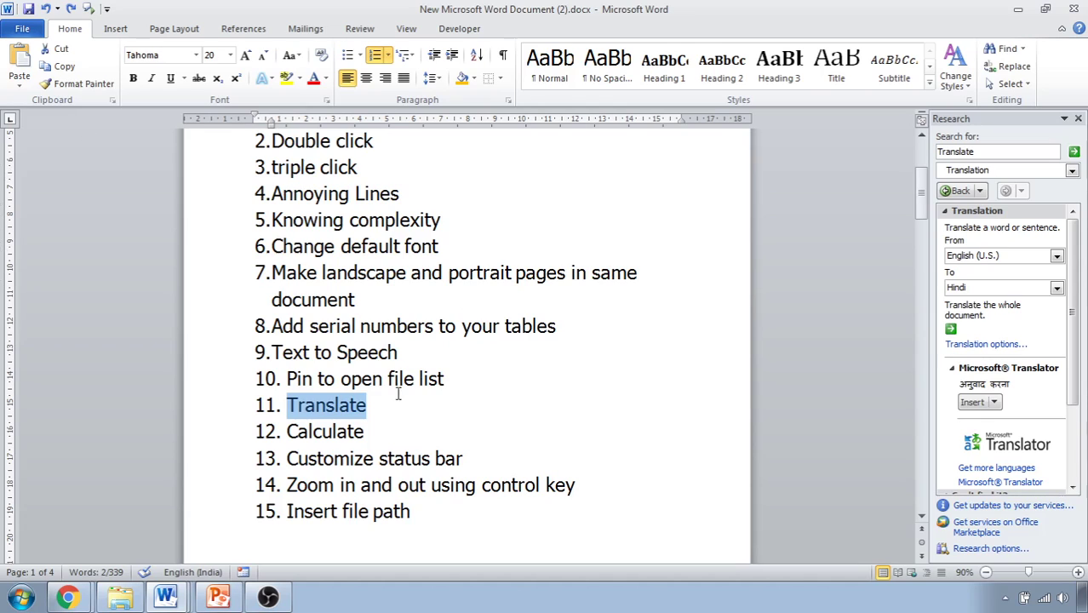
Step: Locate the Translate command among the review tools and close the Research pane
click(324, 432)
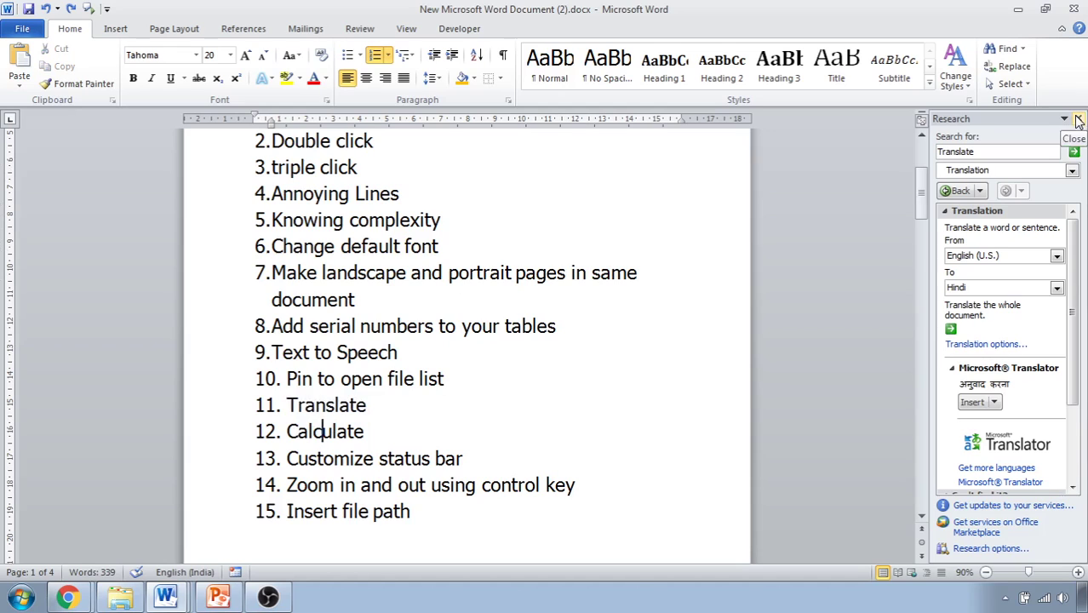
click(406, 29)
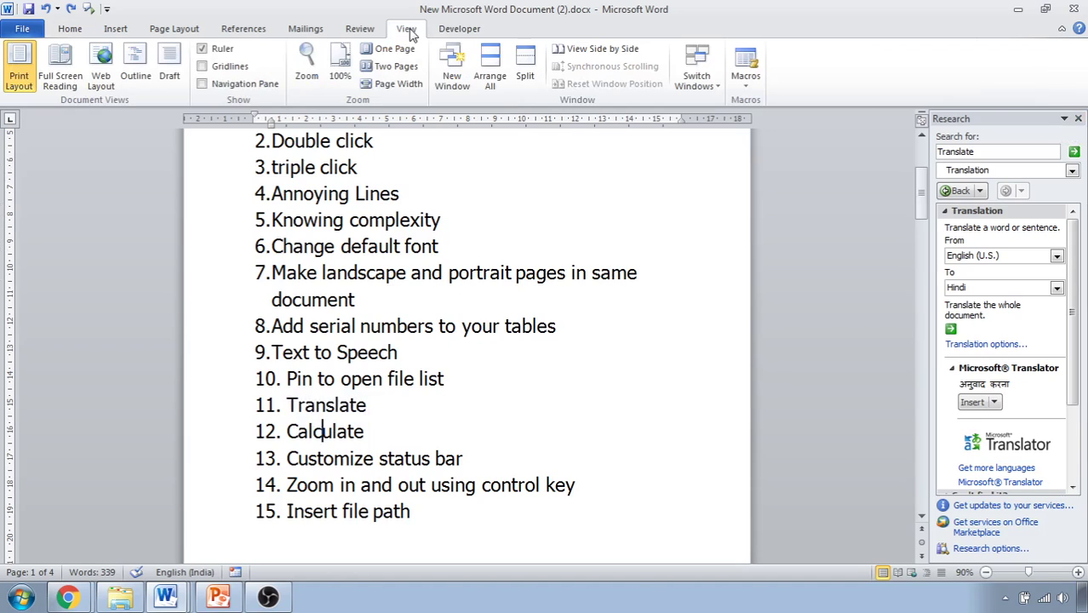
click(361, 29)
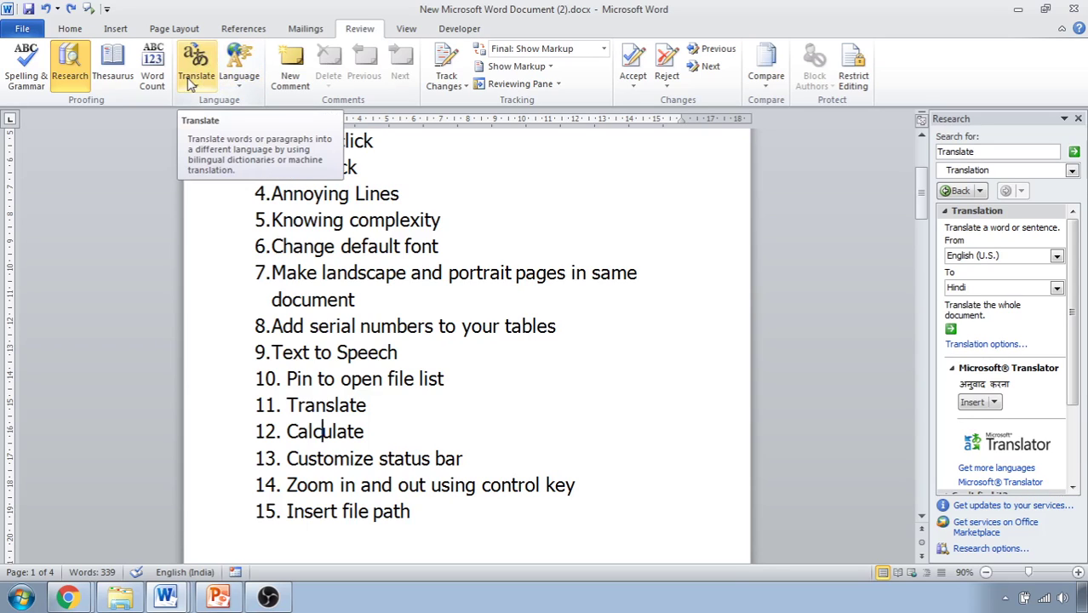
click(1078, 118)
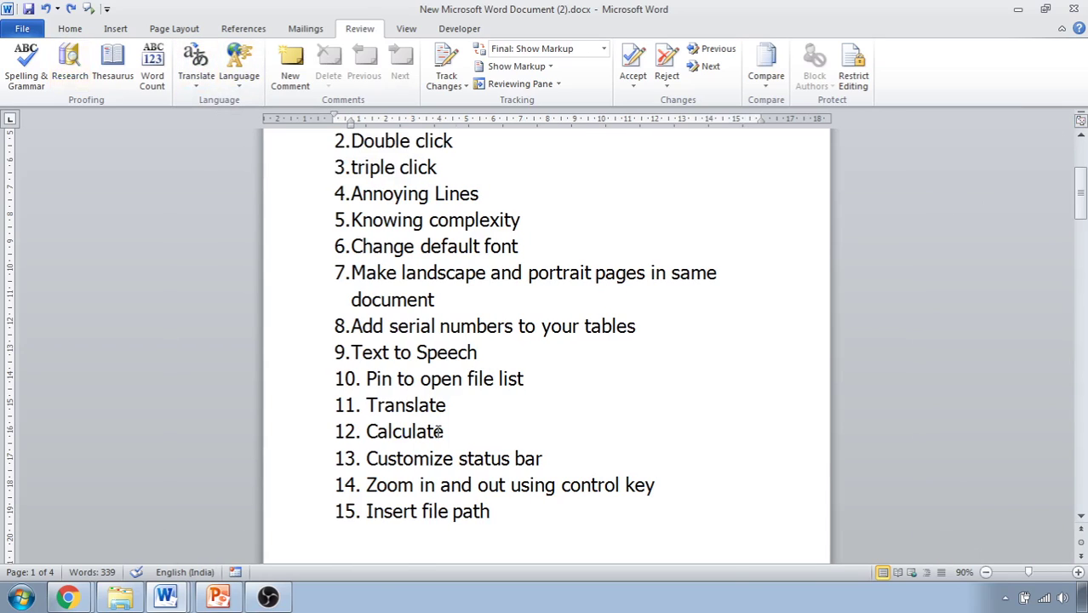
Step: Move the paragraph beginning "On the Insert tab" to a new page and enter 5*3*25 below the numbered list
drag(446, 432, 367, 431)
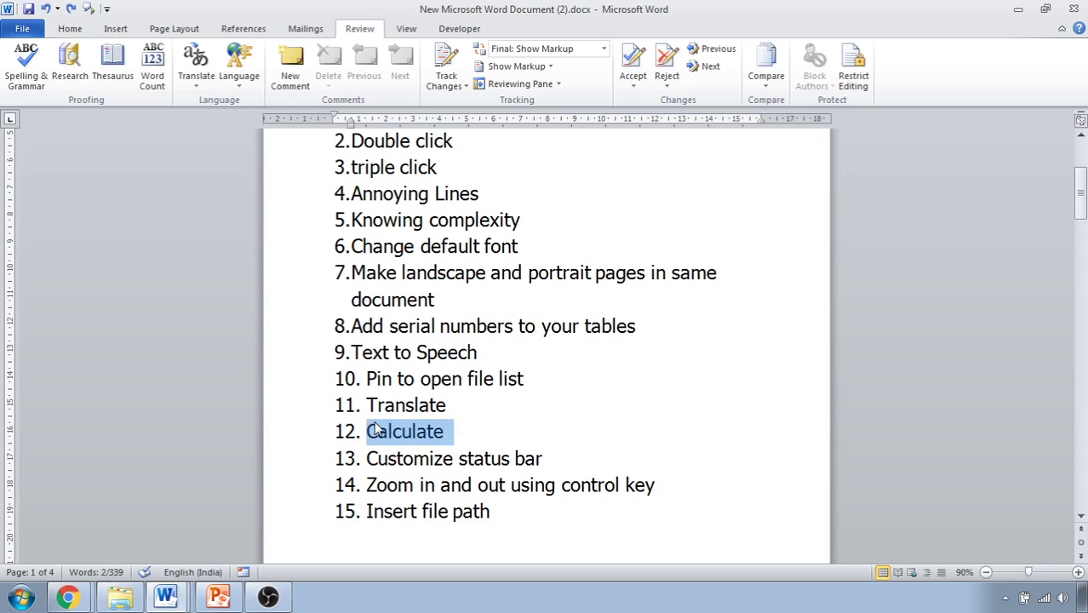
click(413, 451)
drag(367, 432, 449, 439)
click(70, 28)
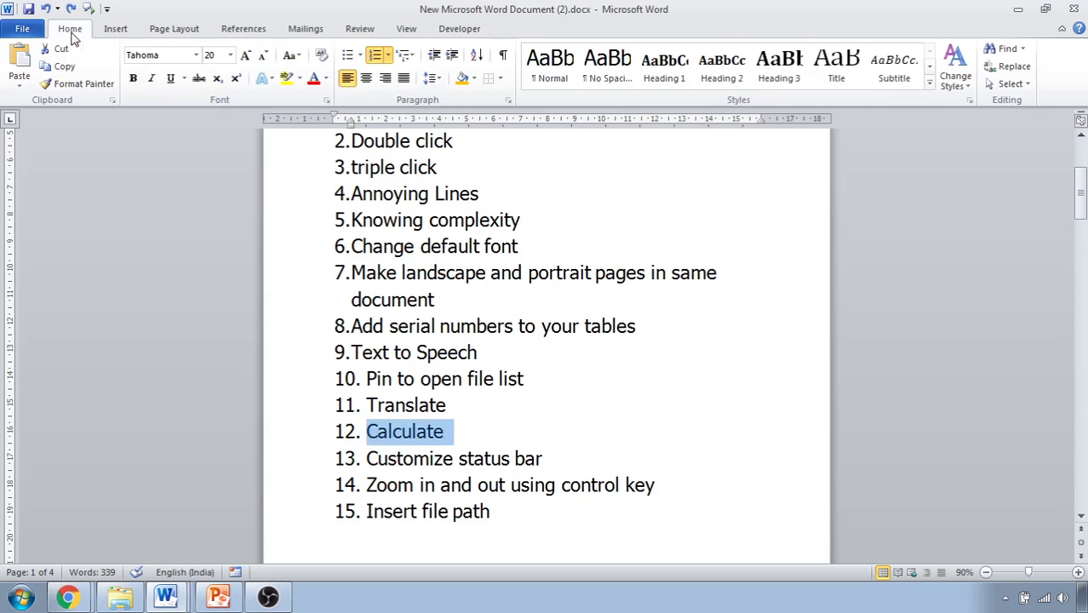
scroll(393, 379, down, 1)
scroll(393, 379, down, 1)
click(326, 374)
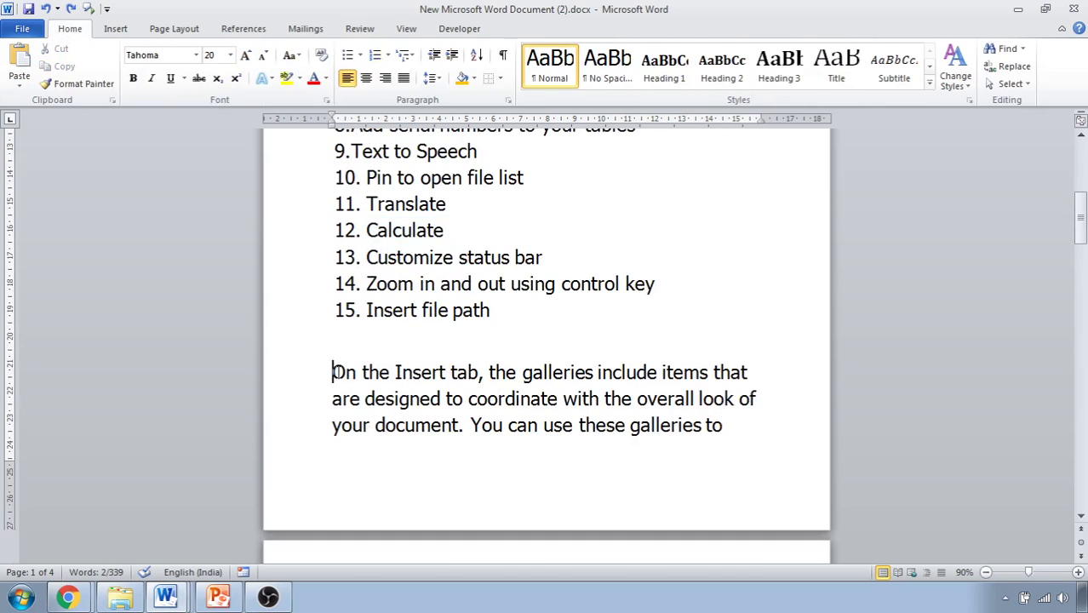
key(ctrl+Return)
click(393, 280)
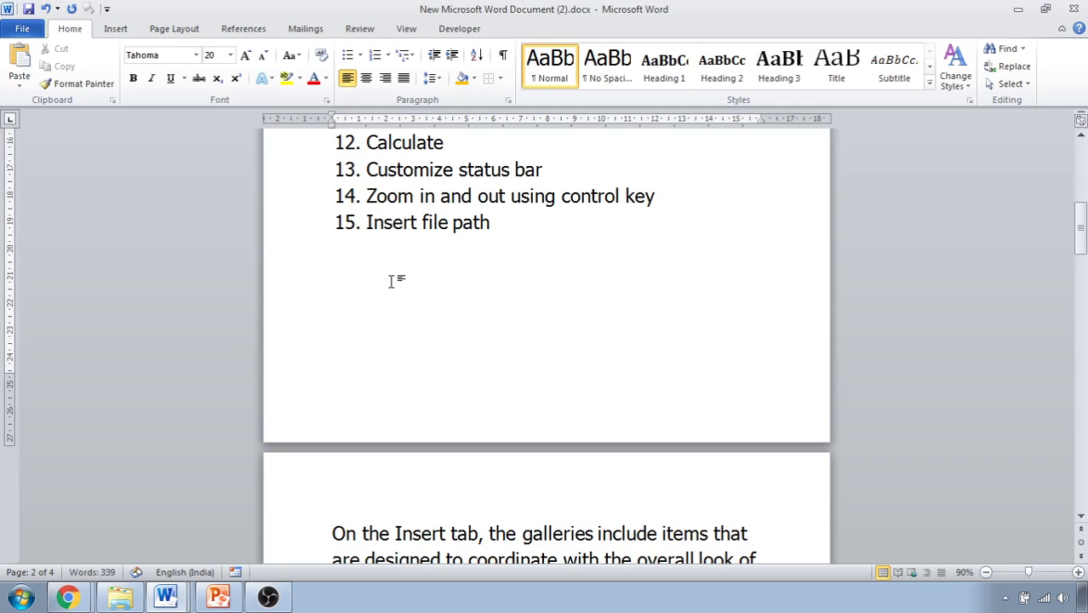
text(5*3*25)
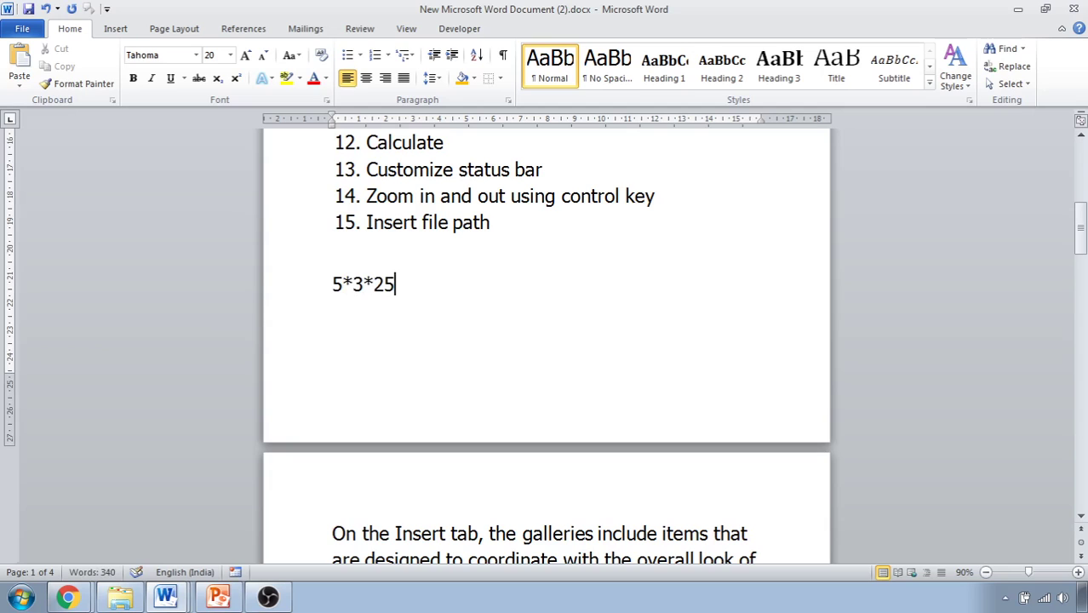
Step: Add the Calculate command from All Commands to the Quick Access Toolbar
scroll(372, 260, up, 2)
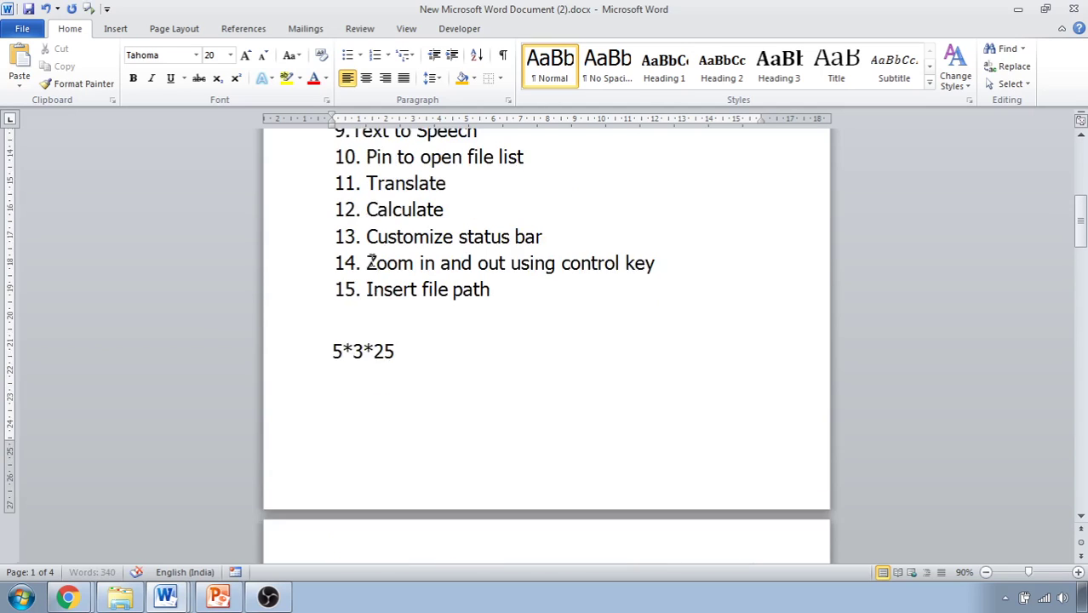
click(107, 8)
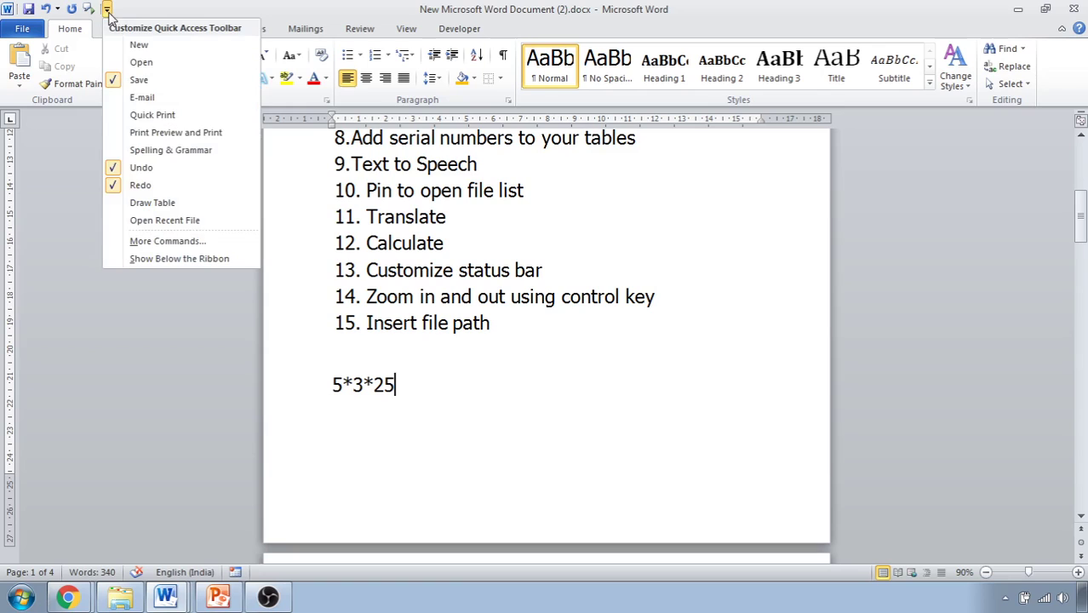
click(161, 243)
click(617, 90)
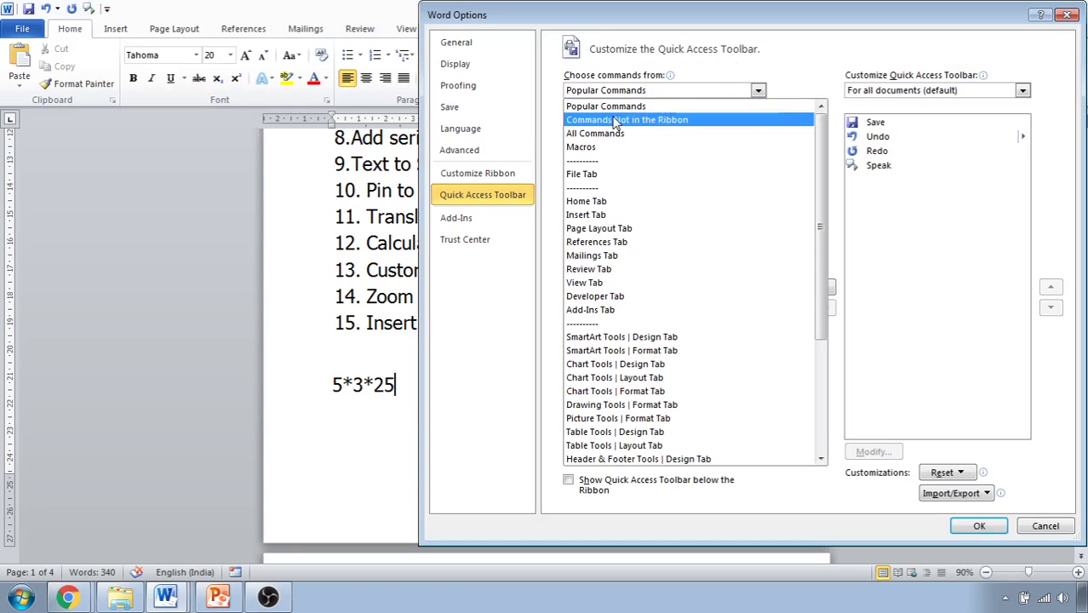
click(609, 136)
click(593, 238)
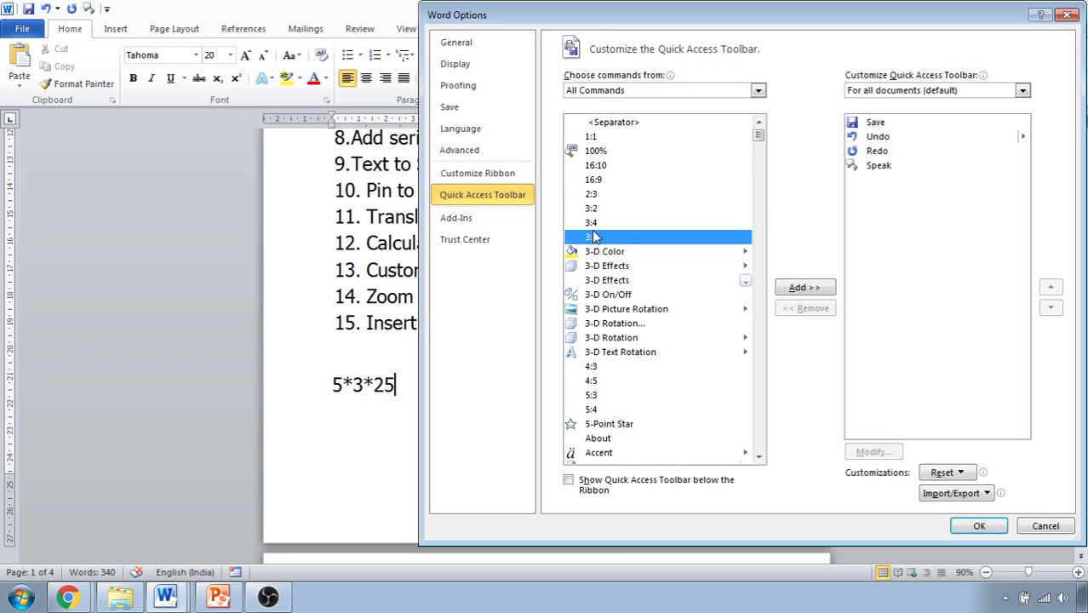
key(c)
key(Down)
key(Down)
click(622, 428)
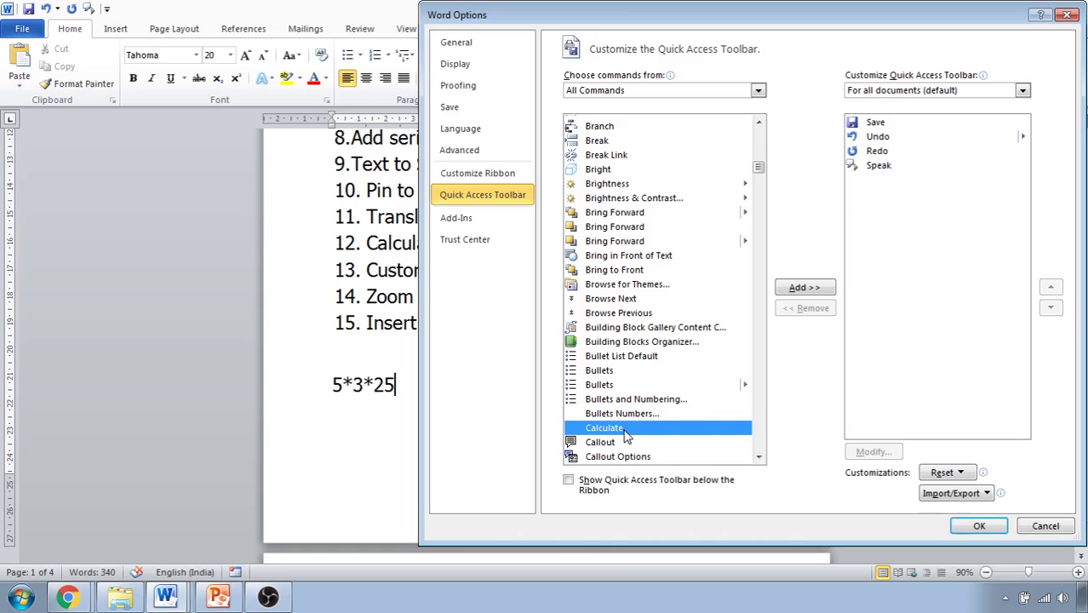
click(805, 288)
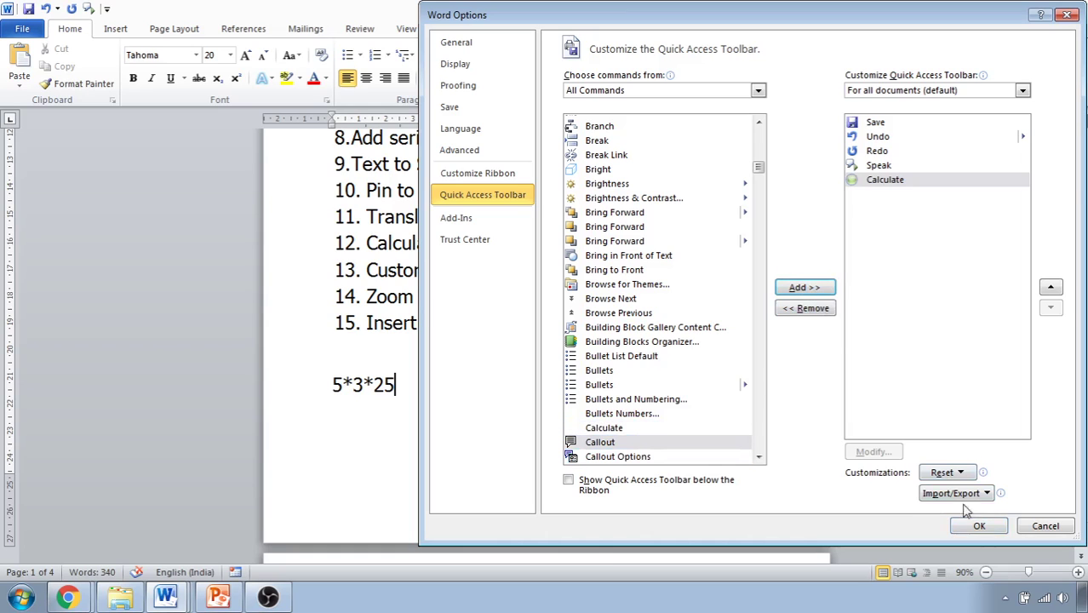
click(977, 525)
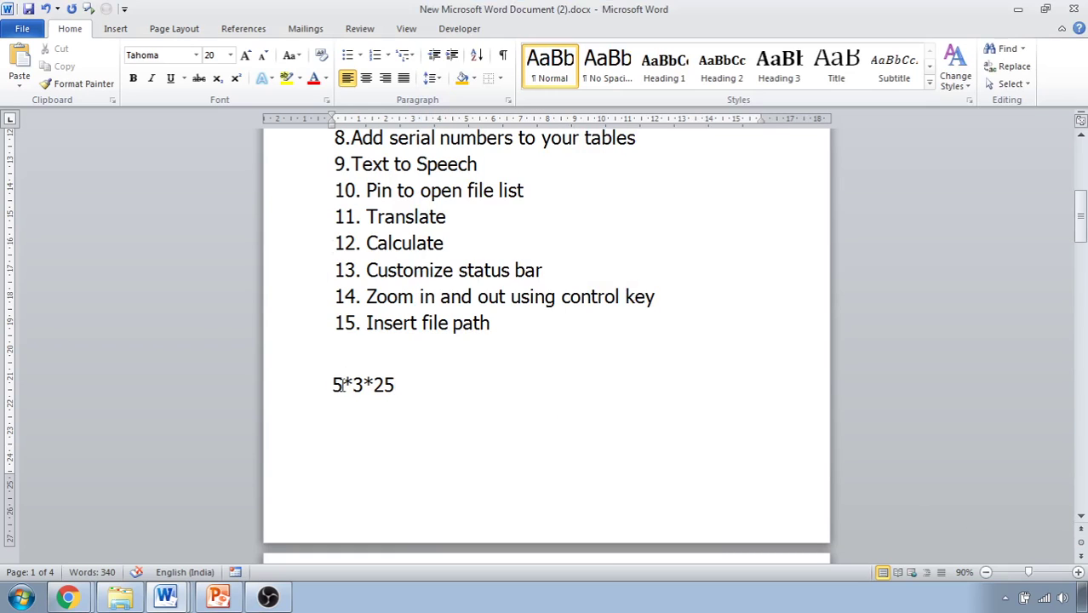
Step: Run Calculate on the expression 5*3*25, and repeat it with the expression shortened to 5*3
drag(333, 385, 404, 387)
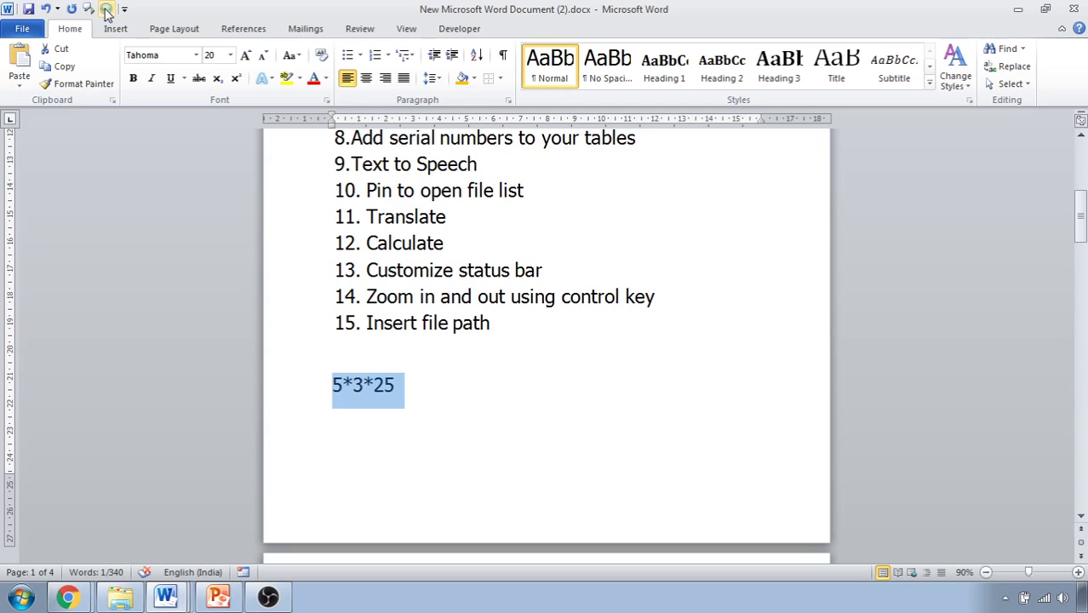
click(106, 11)
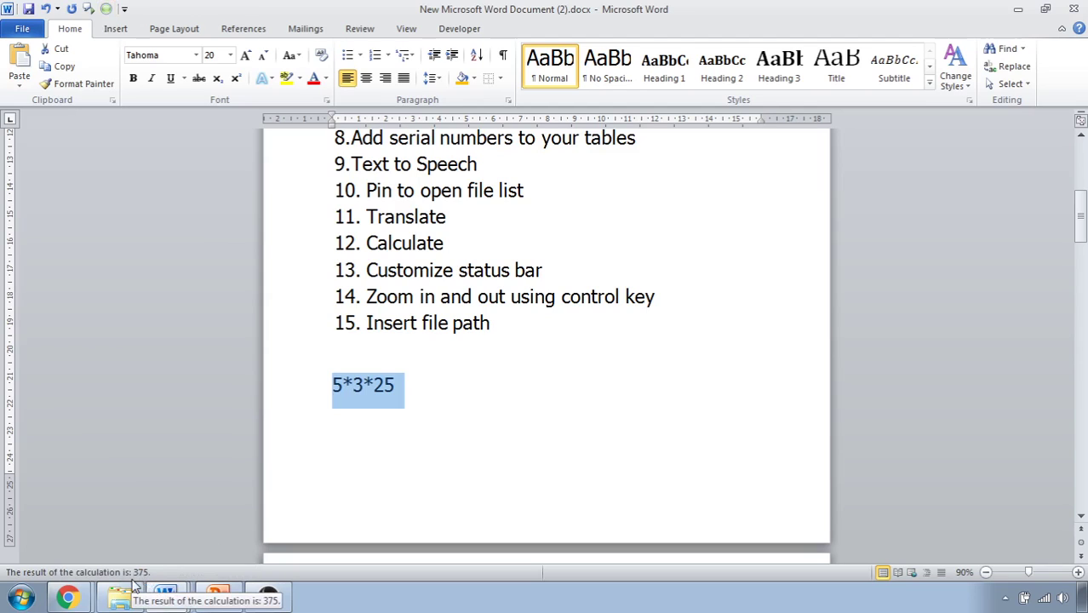
click(397, 385)
key(BackSpace)
key(BackSpace)
key(BackSpace)
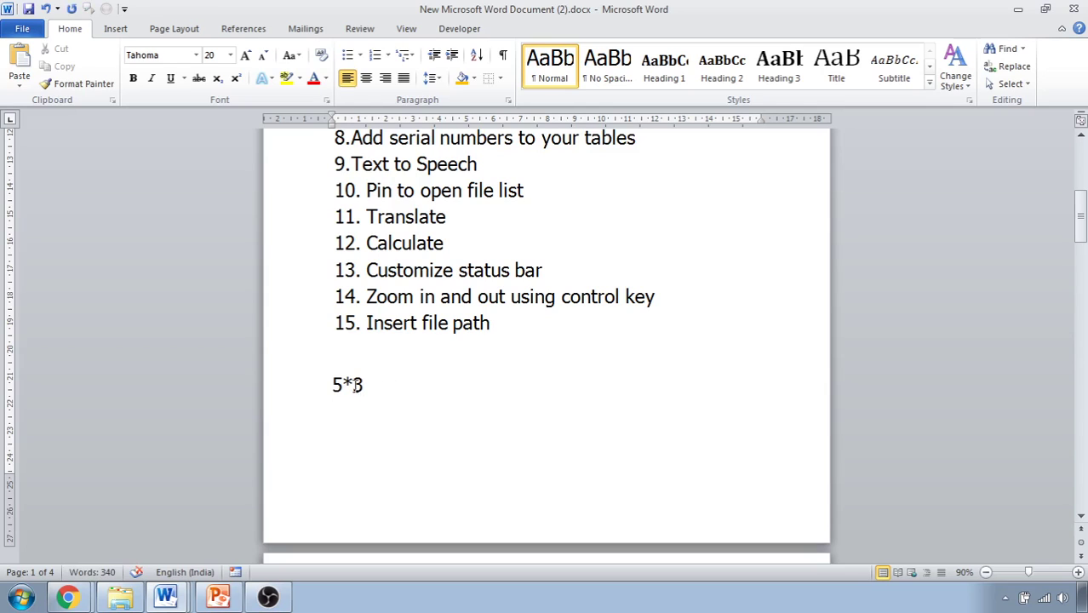
drag(332, 385, 371, 387)
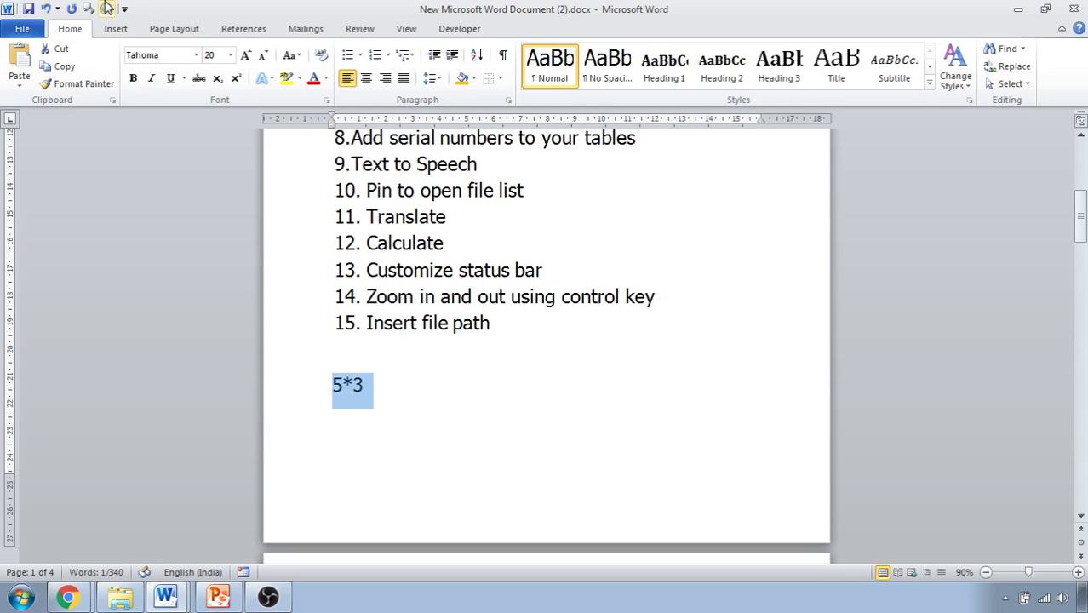
click(106, 9)
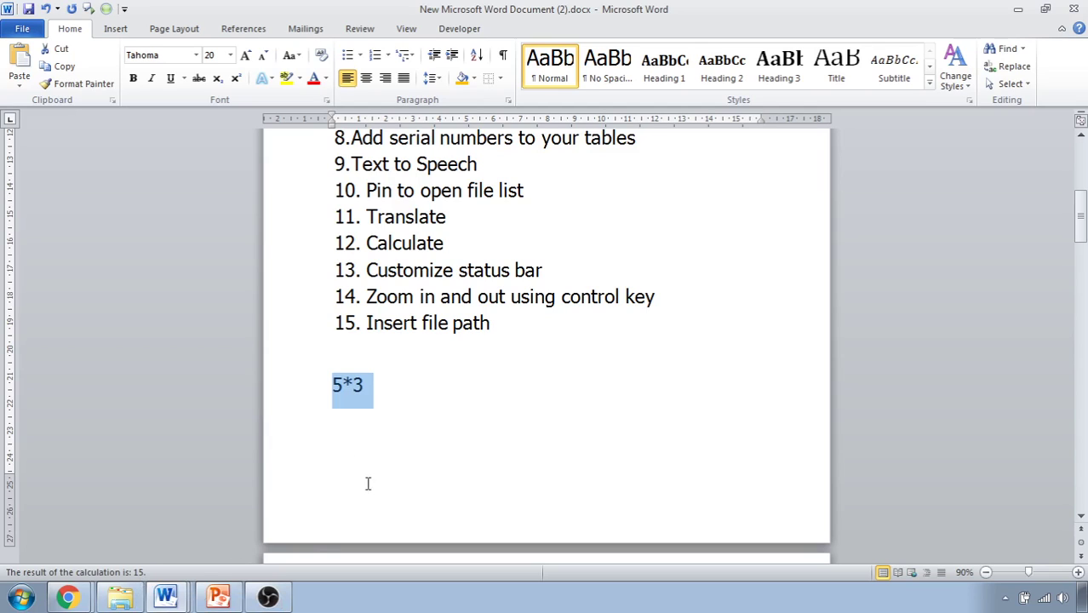
Step: Delete the 5*3 expression below the numbered list
click(371, 386)
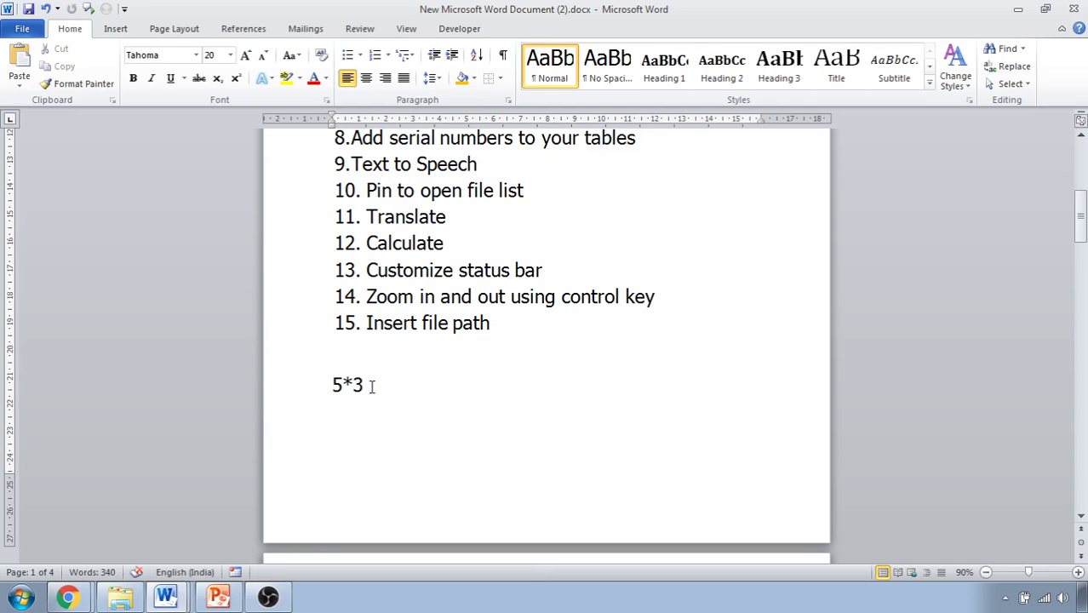
key(BackSpace)
key(BackSpace)
key(BackSpace)
Step: Hide the Zoom and Zoom Slider items of the status bar and show both again
right_click(283, 574)
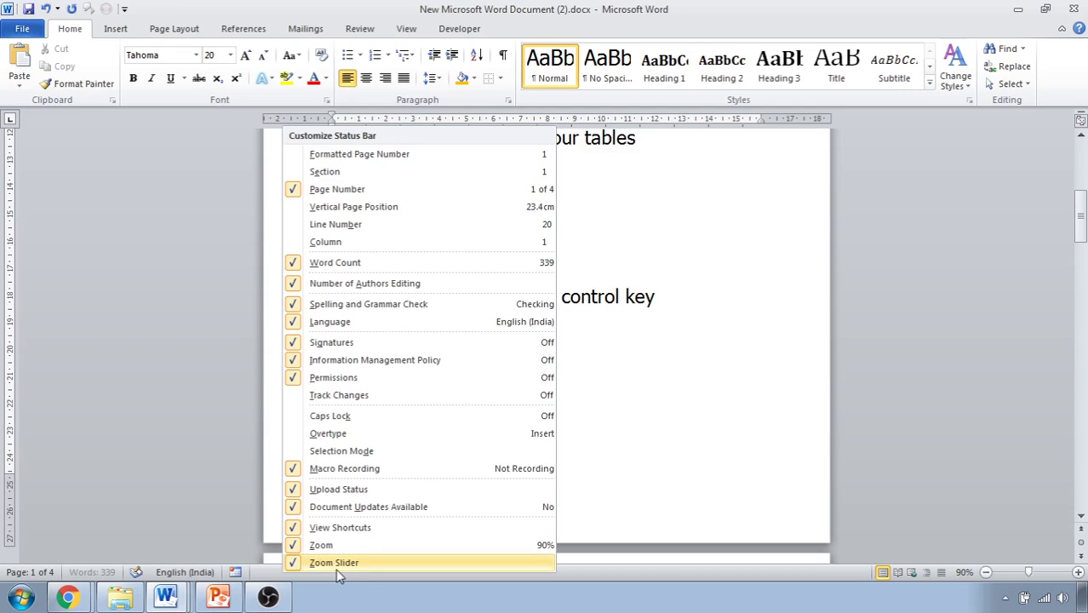
click(316, 547)
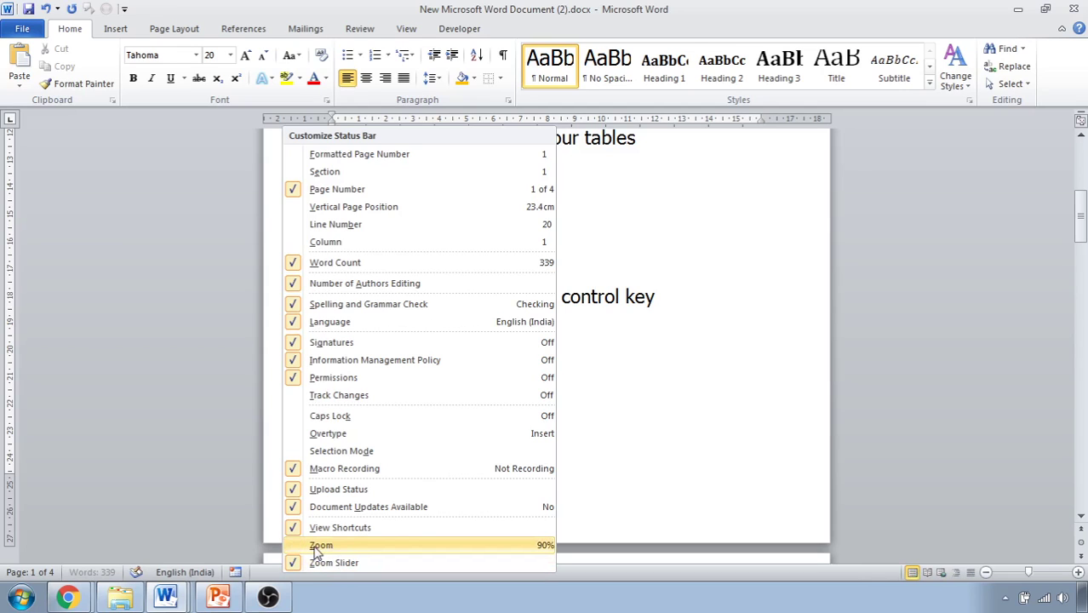
click(313, 565)
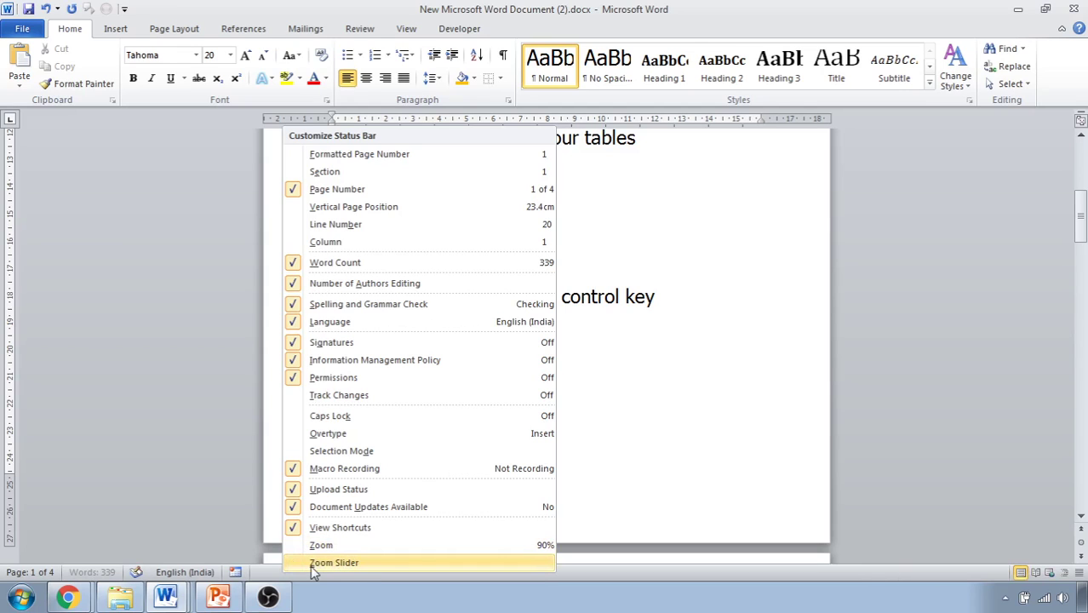
click(317, 546)
click(323, 561)
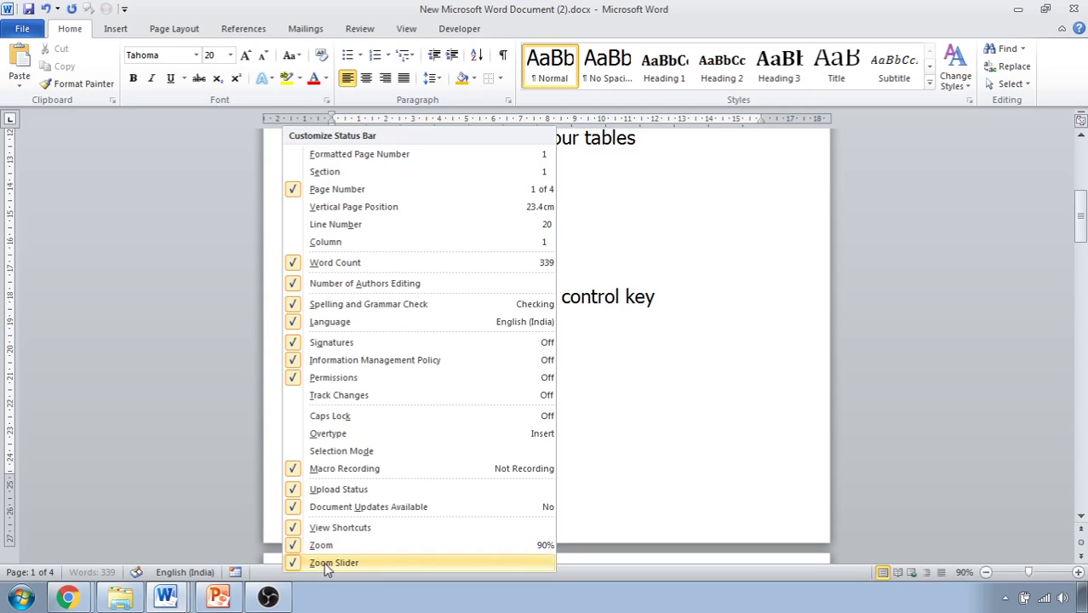
click(291, 549)
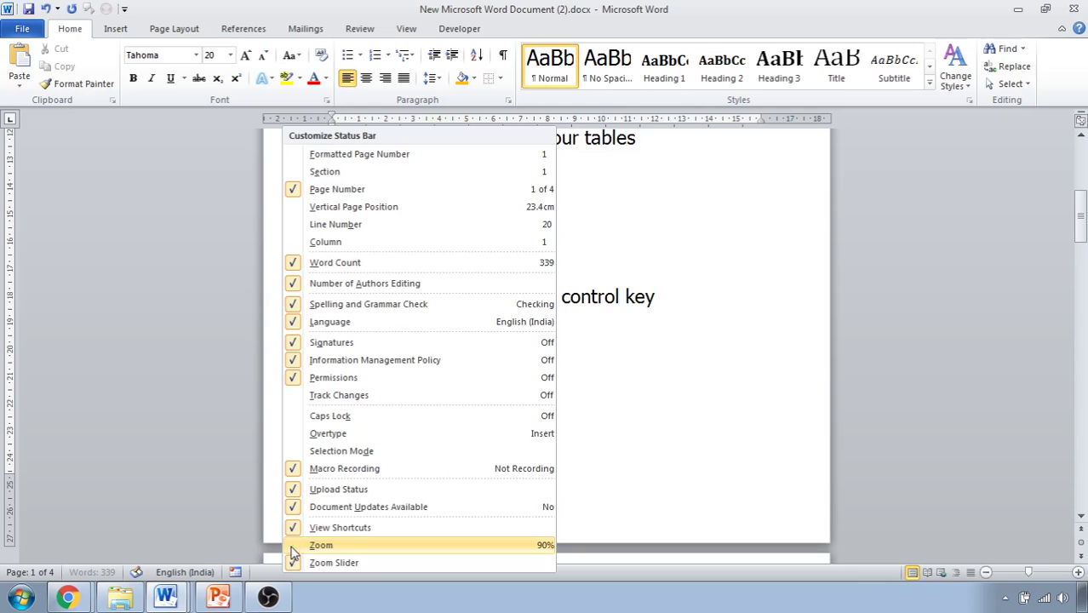
click(291, 549)
click(298, 563)
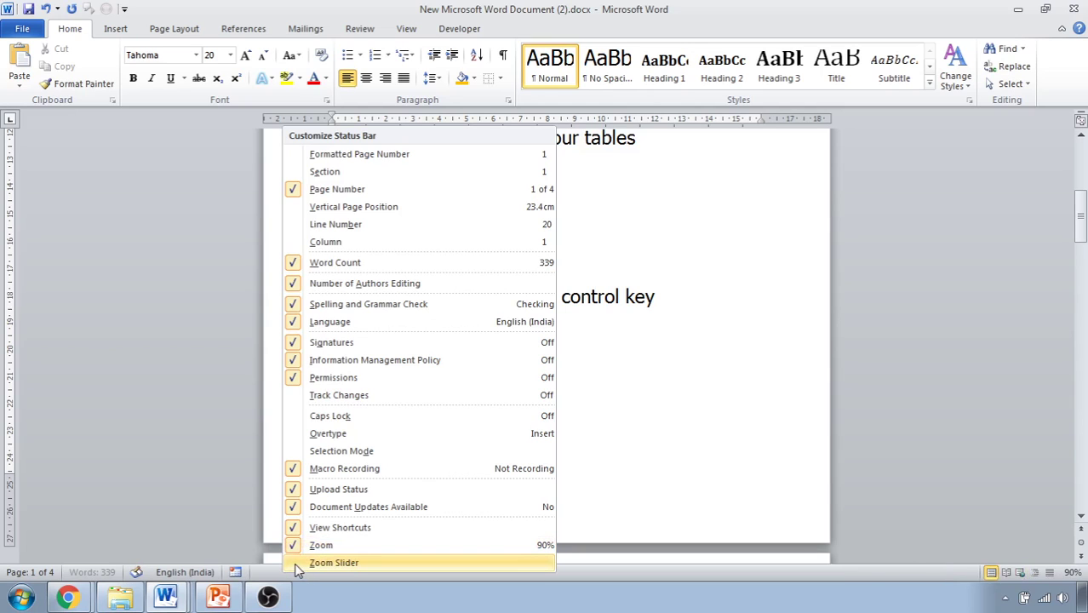
click(293, 563)
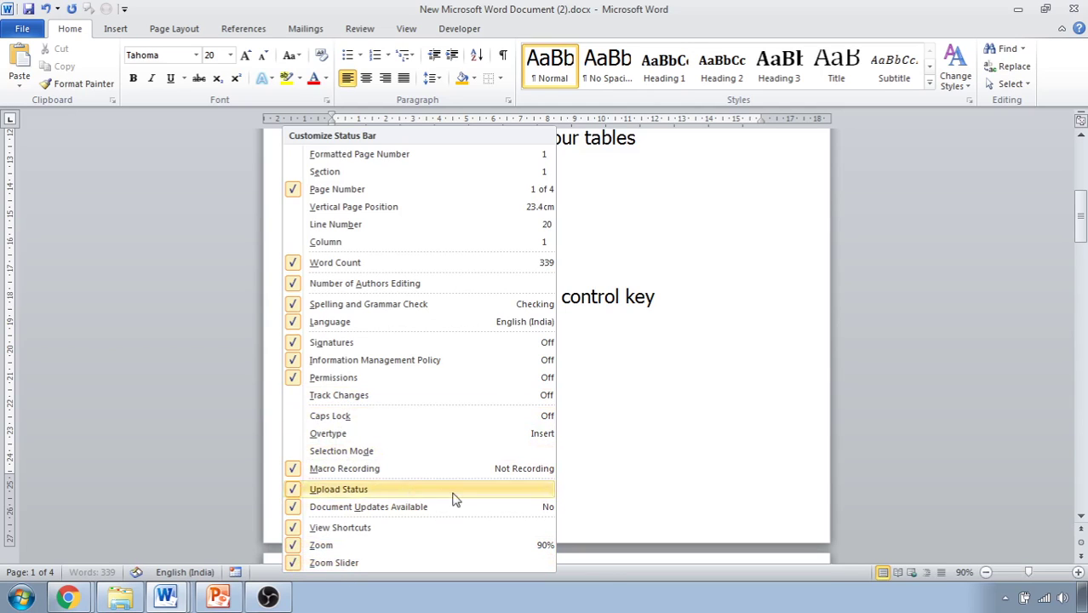
click(606, 582)
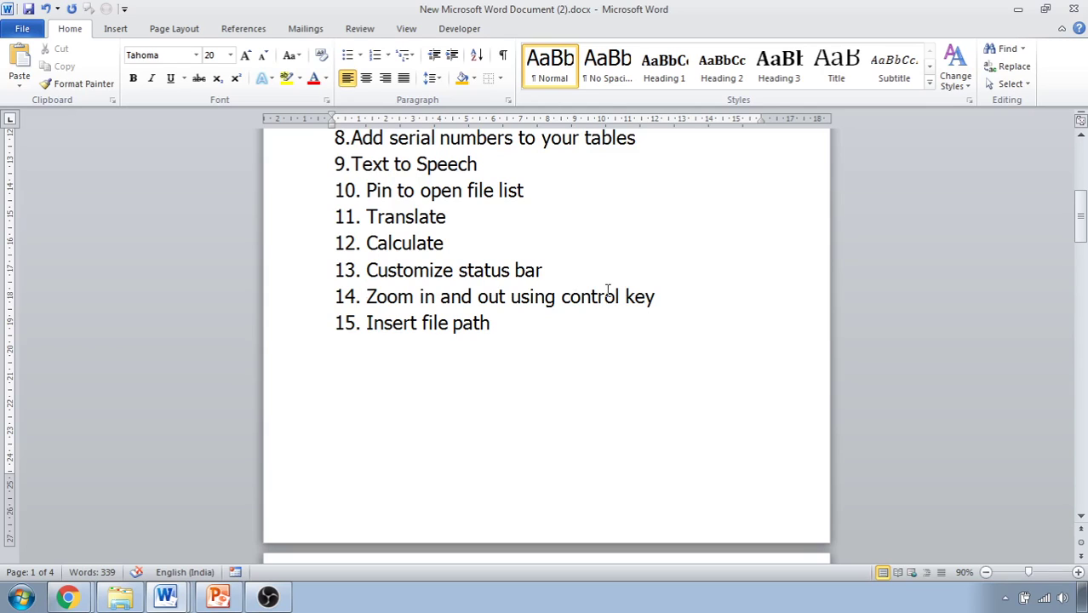
Step: Zoom the document in to 110%, out to 80%, and back in to 100%
click(1078, 573)
click(1077, 573)
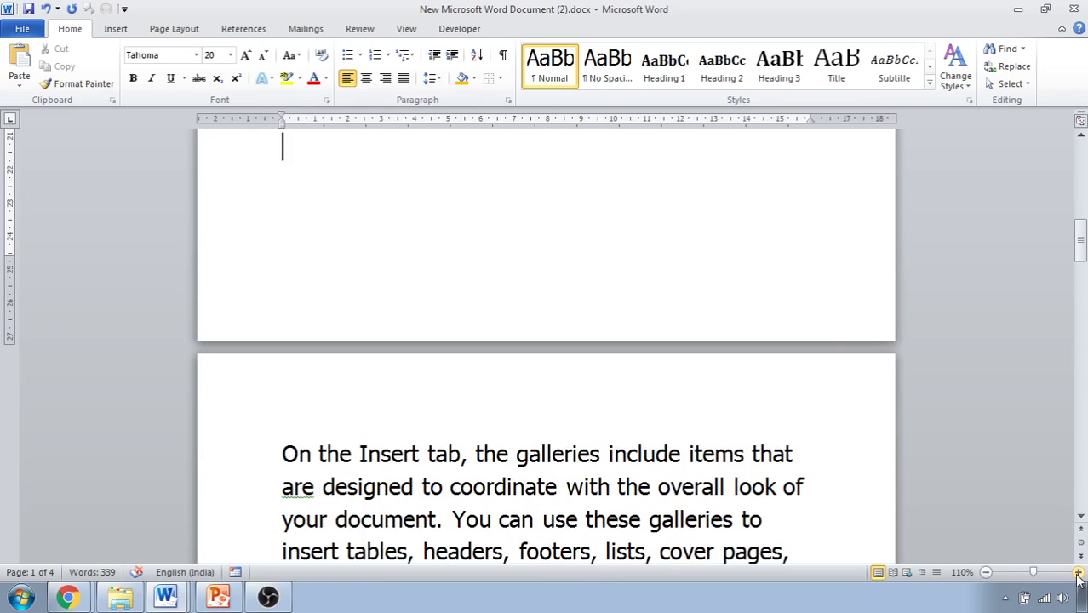
click(985, 573)
click(986, 573)
click(988, 576)
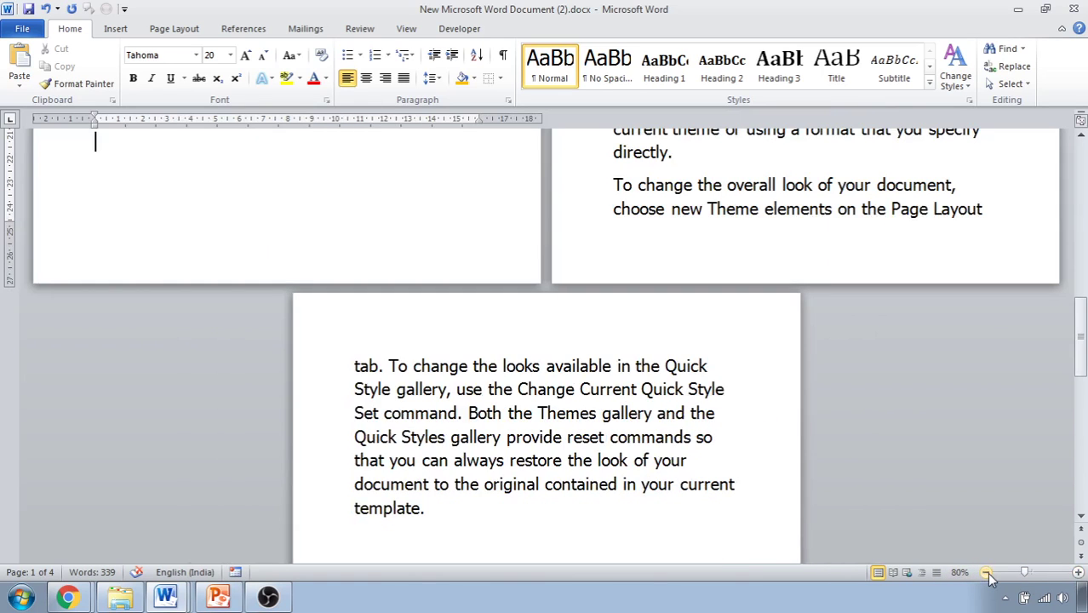
click(1077, 574)
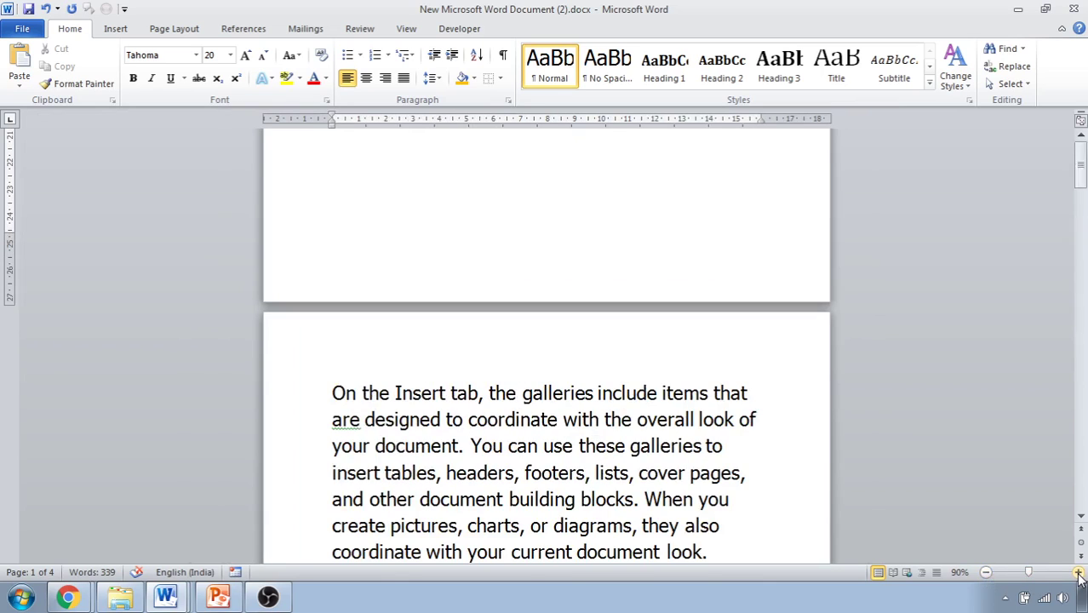
click(1078, 576)
Step: Return to the numbered list and zoom the document repeatedly in and out, down to 70%, finishing at 100%
scroll(595, 353, up, 2)
scroll(596, 342, up, 4)
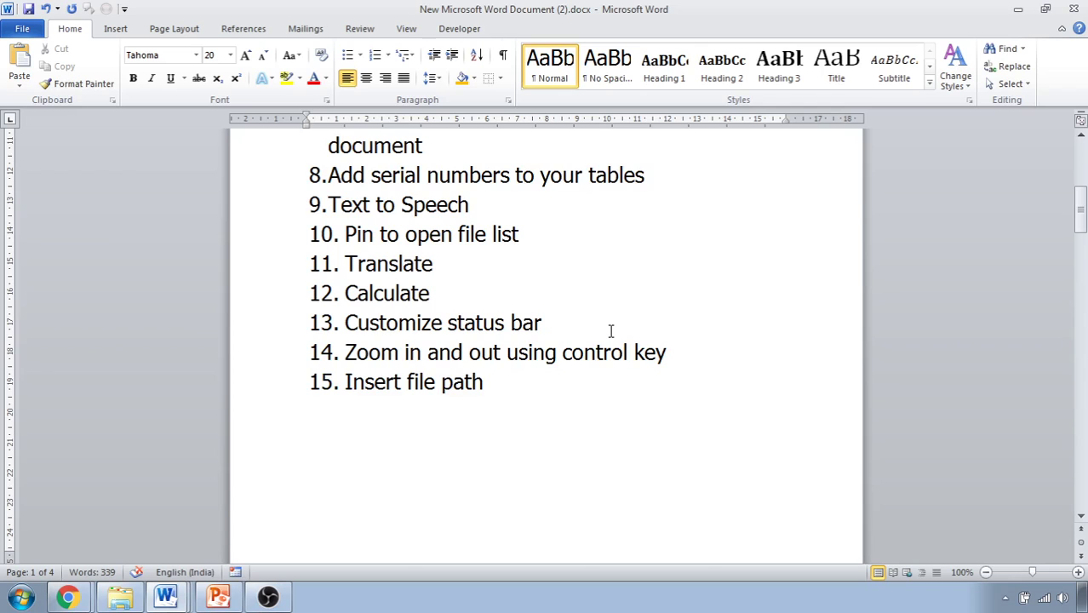
ctrl+scroll(610, 331, up, 2)
ctrl+scroll(610, 331, down, 3)
ctrl+scroll(610, 331, up, 2)
ctrl+scroll(610, 331, down, 3)
ctrl+scroll(610, 331, up, 1)
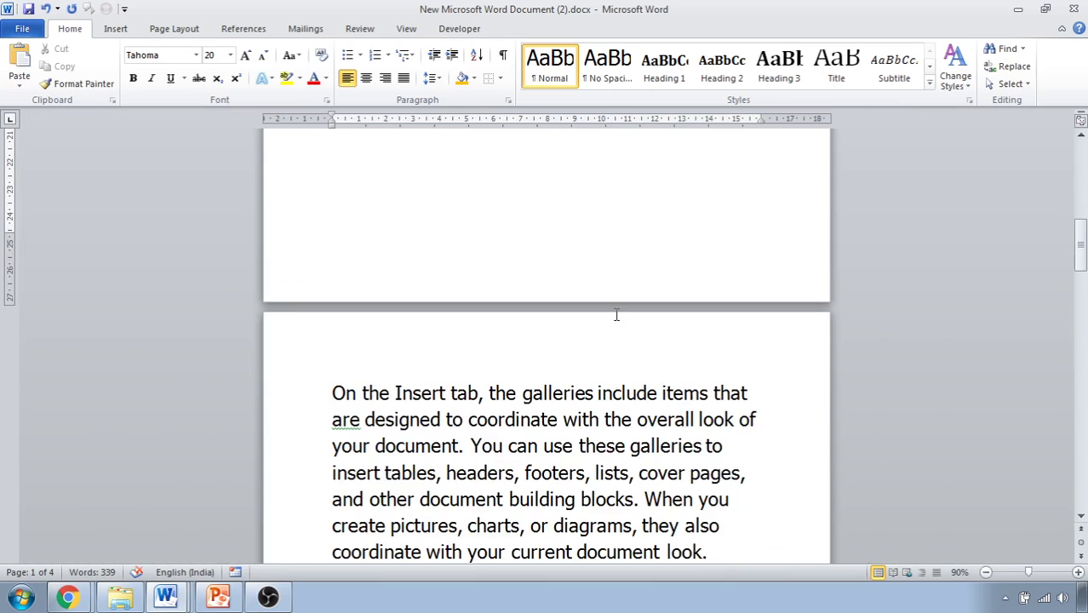
ctrl+scroll(613, 314, up, 2)
ctrl+scroll(616, 315, down, 2)
ctrl+scroll(616, 312, down, 1)
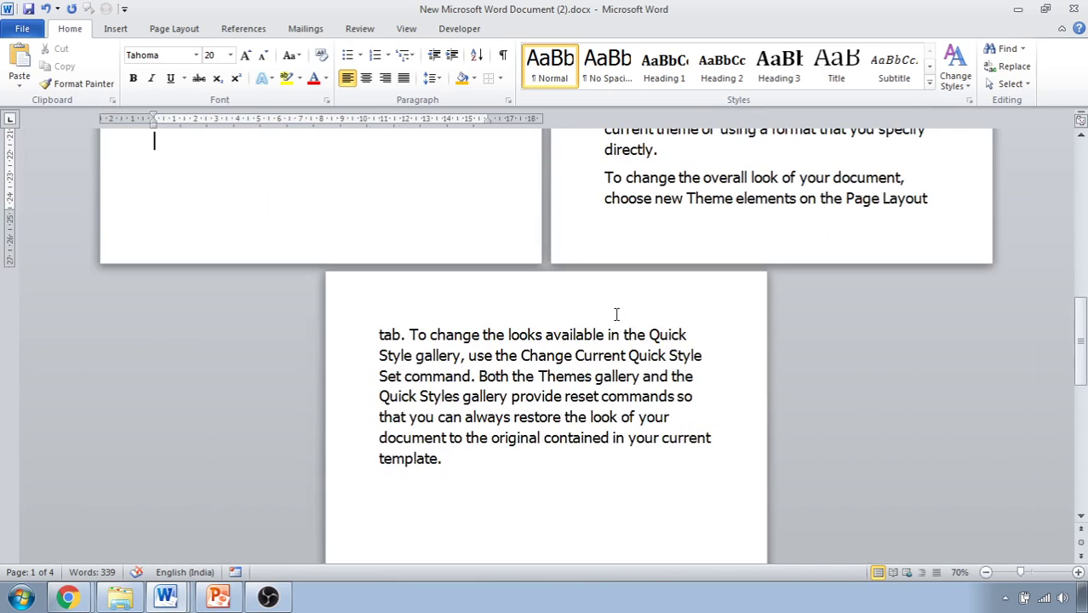
ctrl+scroll(616, 311, up, 2)
Step: Add an empty line above the paragraph beginning "On the Insert tab" at the start of page 2
scroll(604, 257, up, 3)
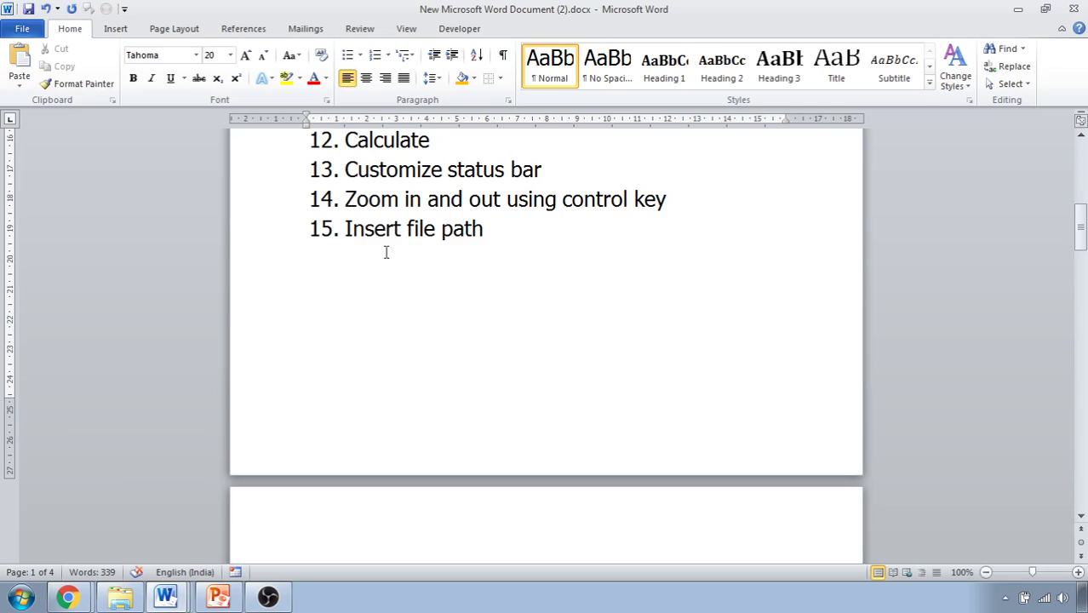
click(416, 31)
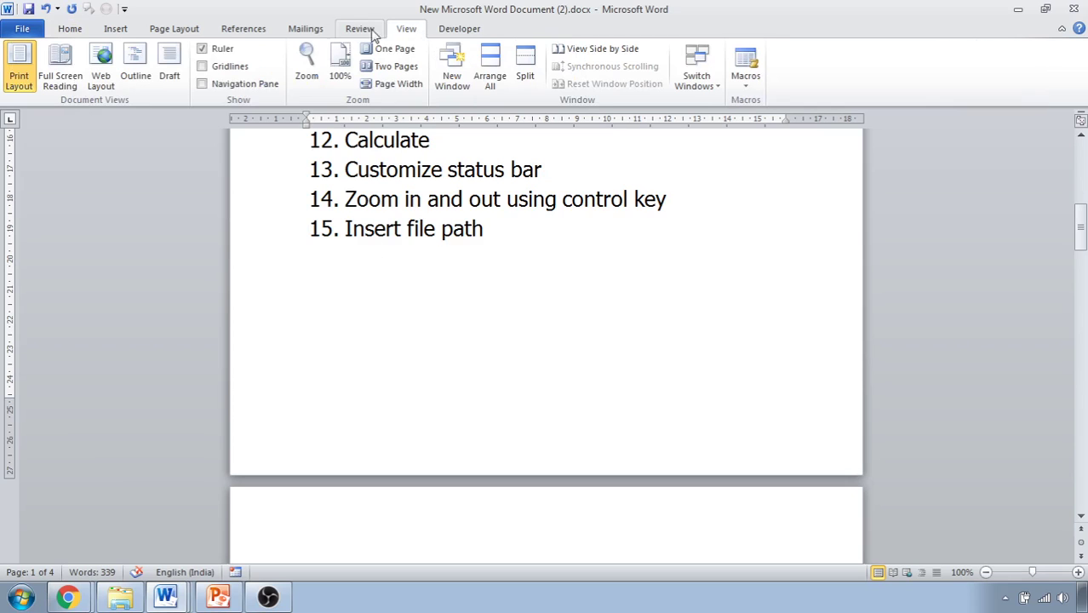
click(111, 29)
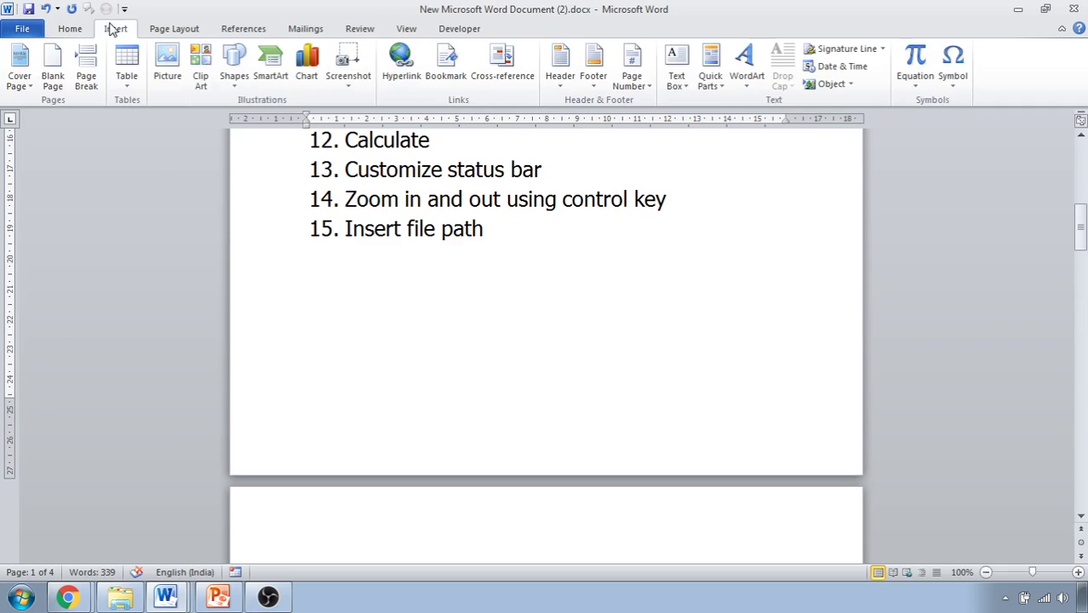
click(851, 85)
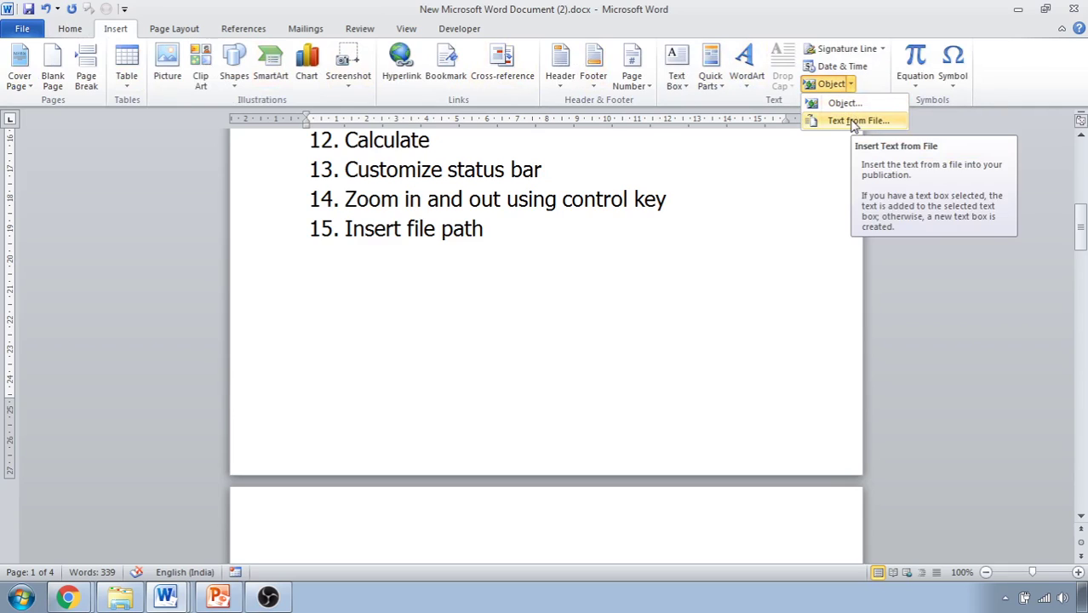
click(689, 293)
scroll(595, 300, down, 2)
scroll(650, 294, up, 2)
scroll(646, 298, down, 3)
click(306, 348)
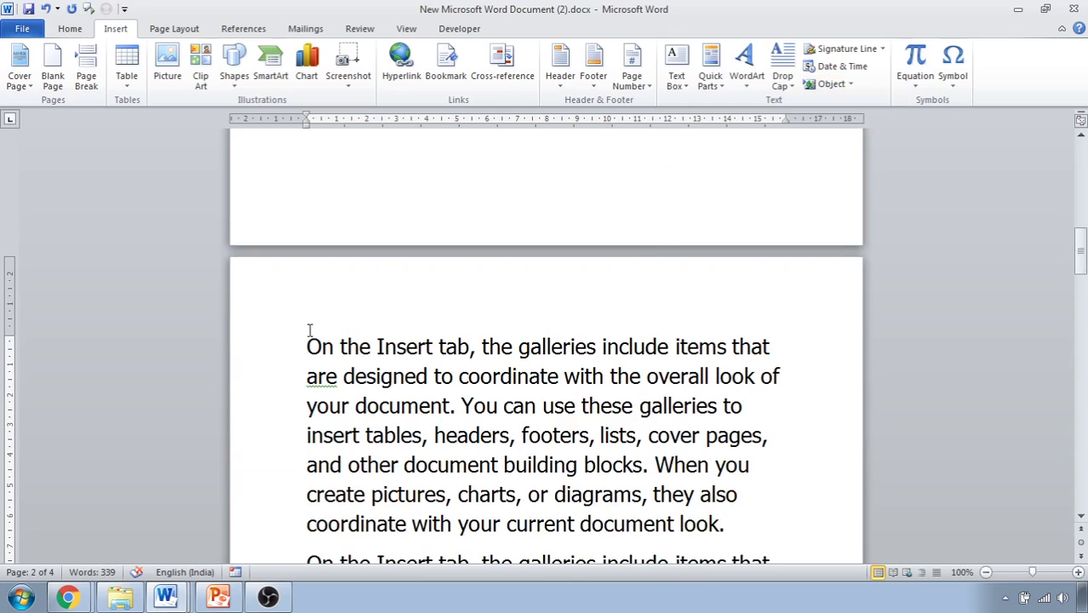
key(Return)
key(Up)
Step: Insert the text of the file Mickey Mouse.docx from the Desktop at the empty line on page 2
click(850, 85)
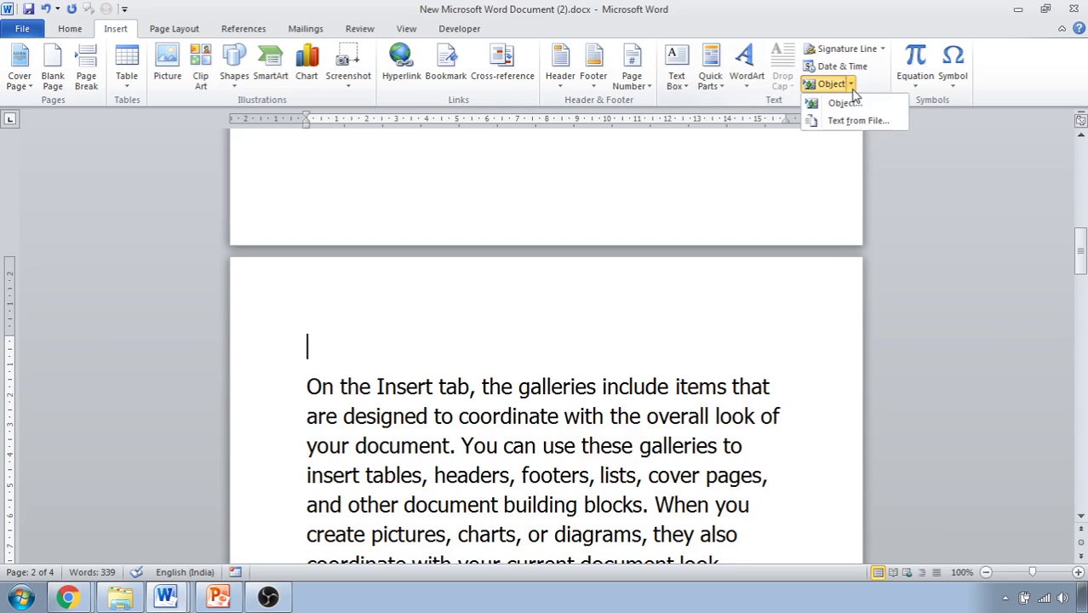
click(856, 121)
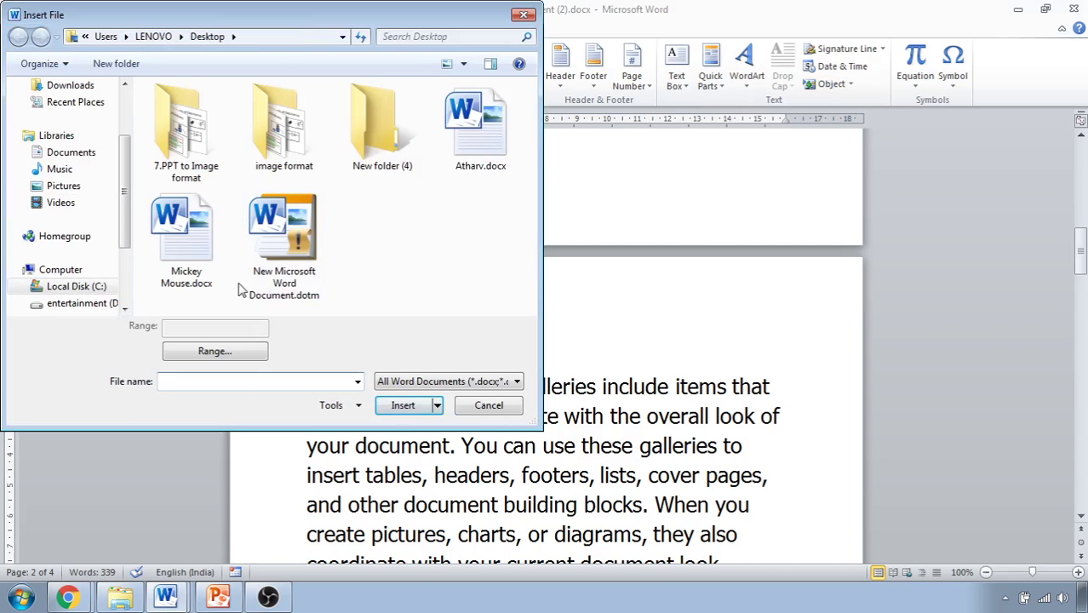
click(189, 271)
click(402, 408)
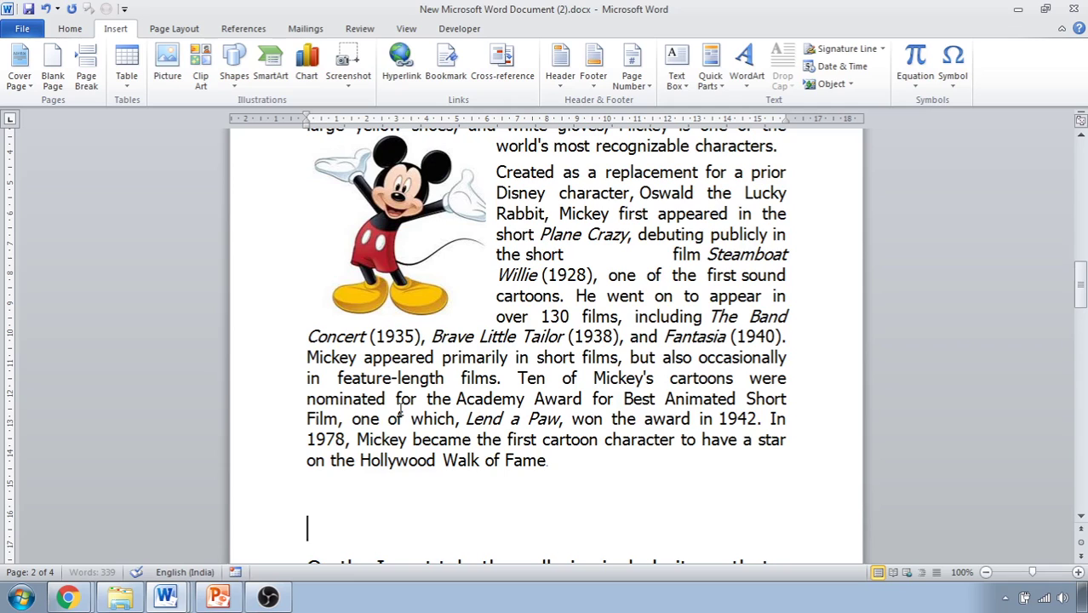
scroll(486, 371, up, 4)
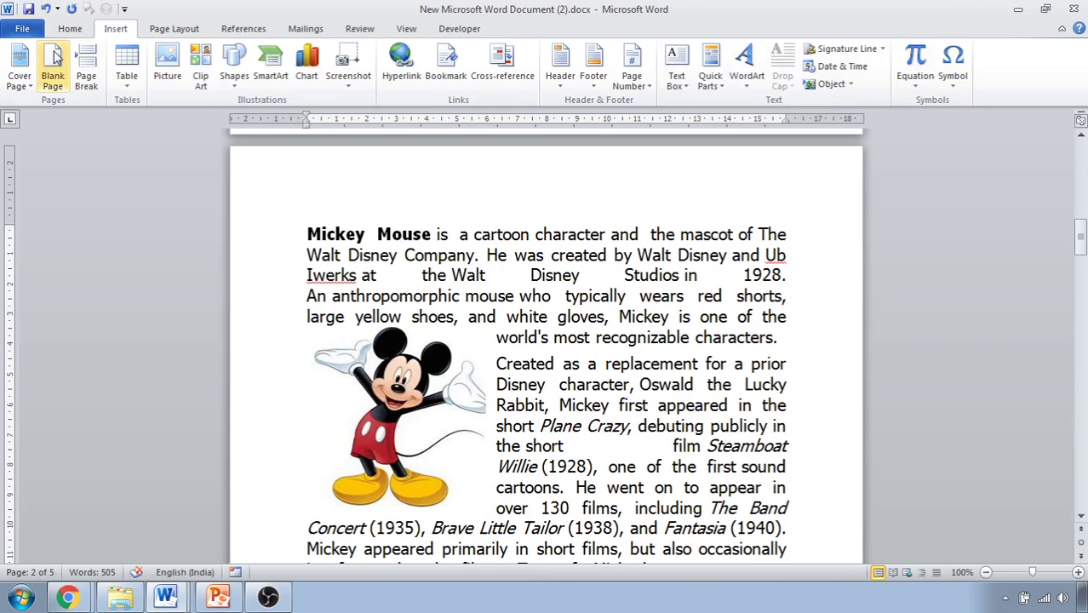
click(25, 29)
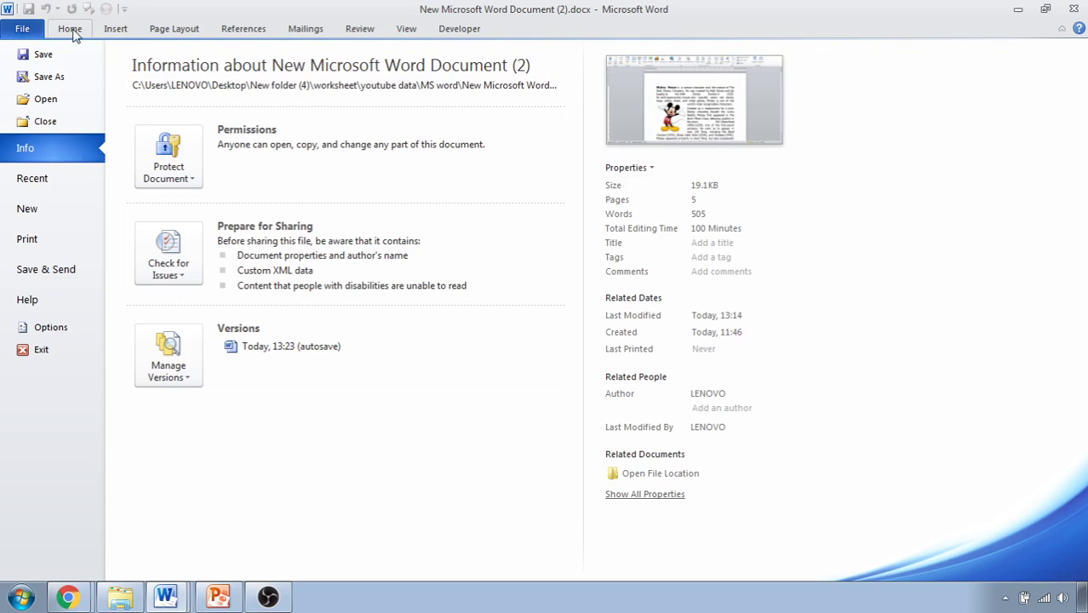
click(72, 31)
click(124, 10)
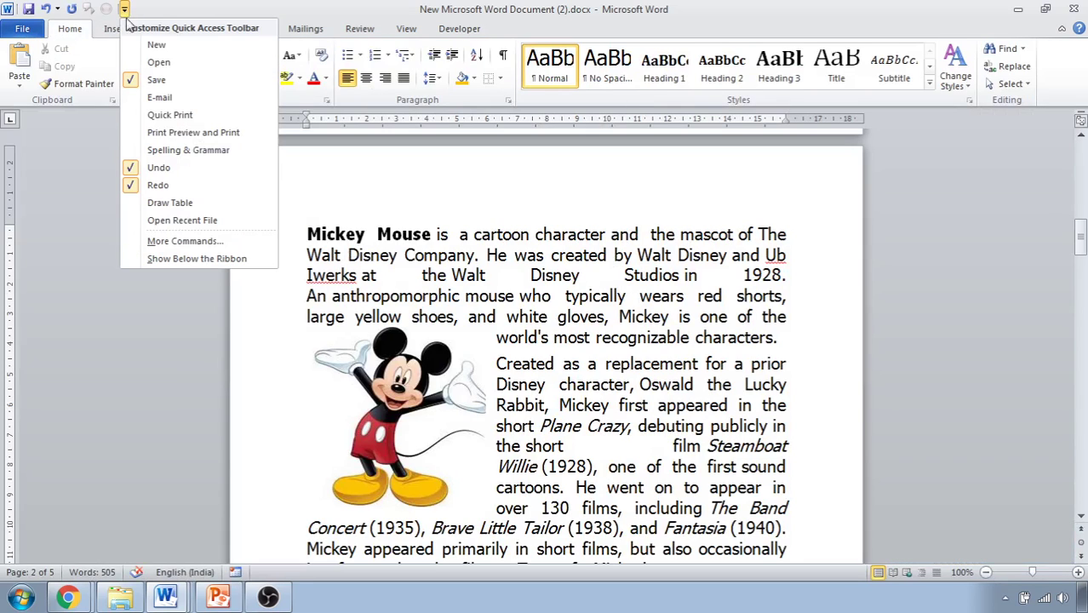
click(219, 242)
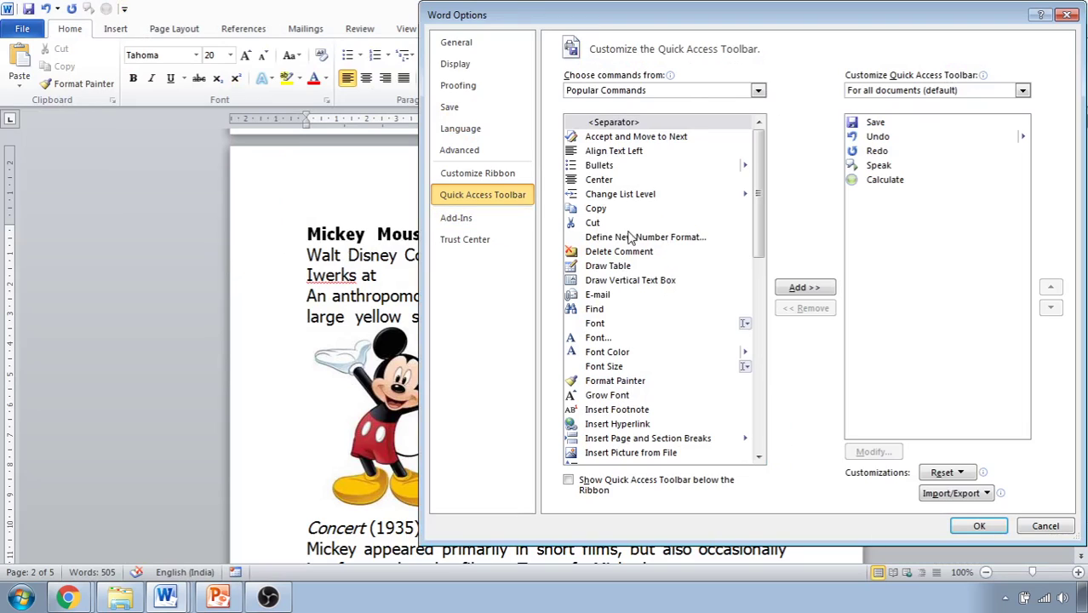
click(682, 92)
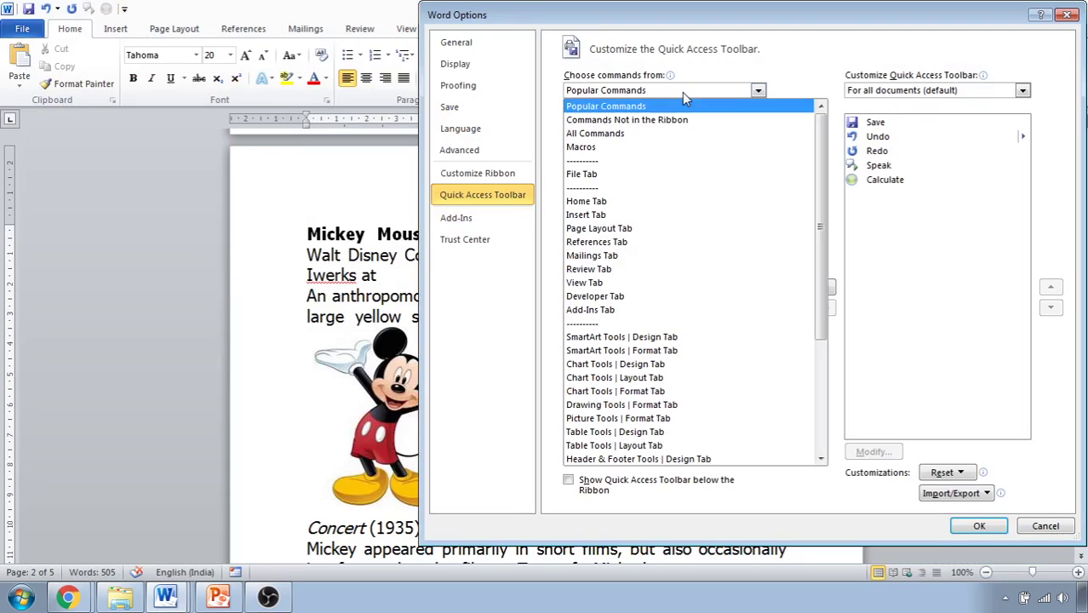
click(671, 138)
click(601, 296)
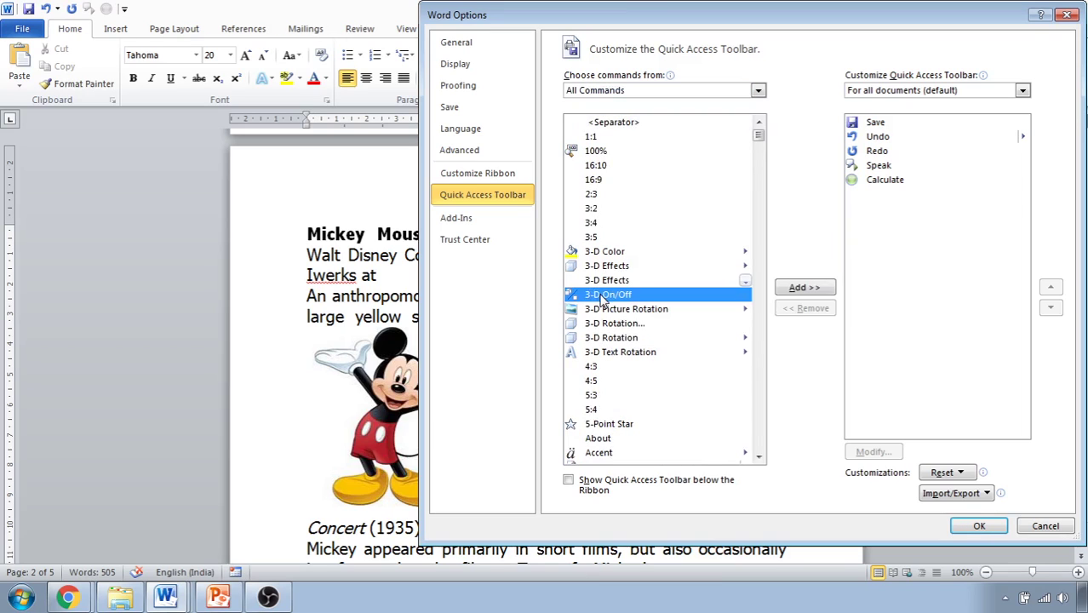
key(f)
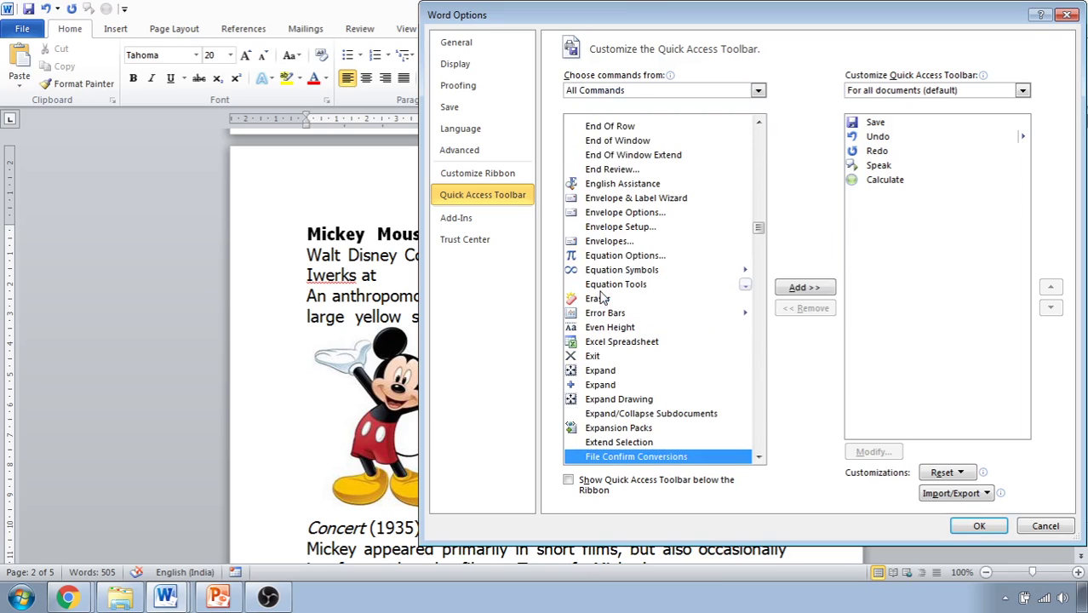
scroll(638, 358, down, 4)
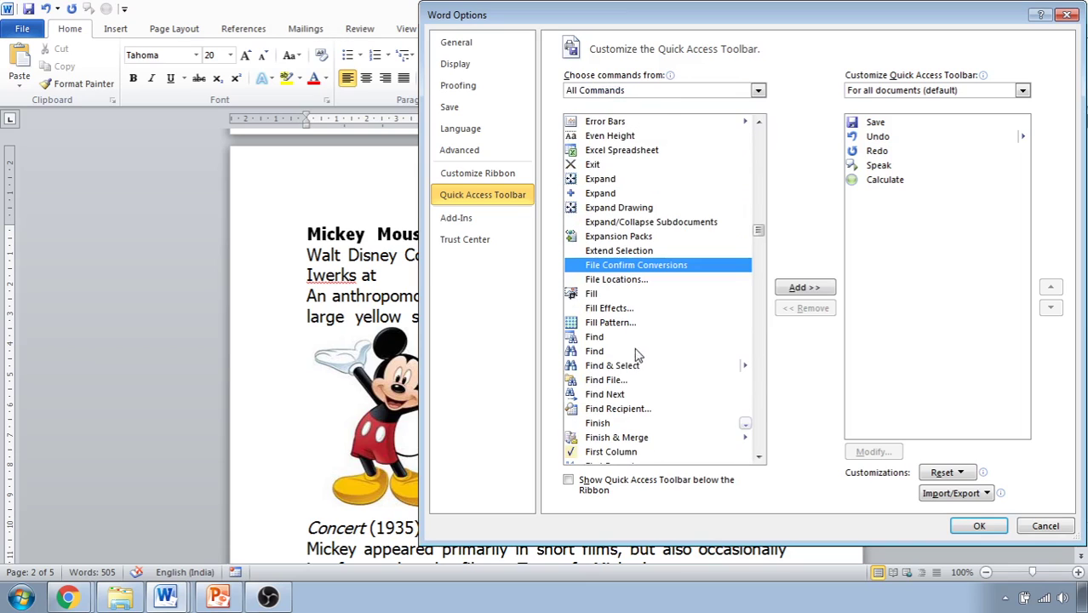
scroll(639, 356, down, 1)
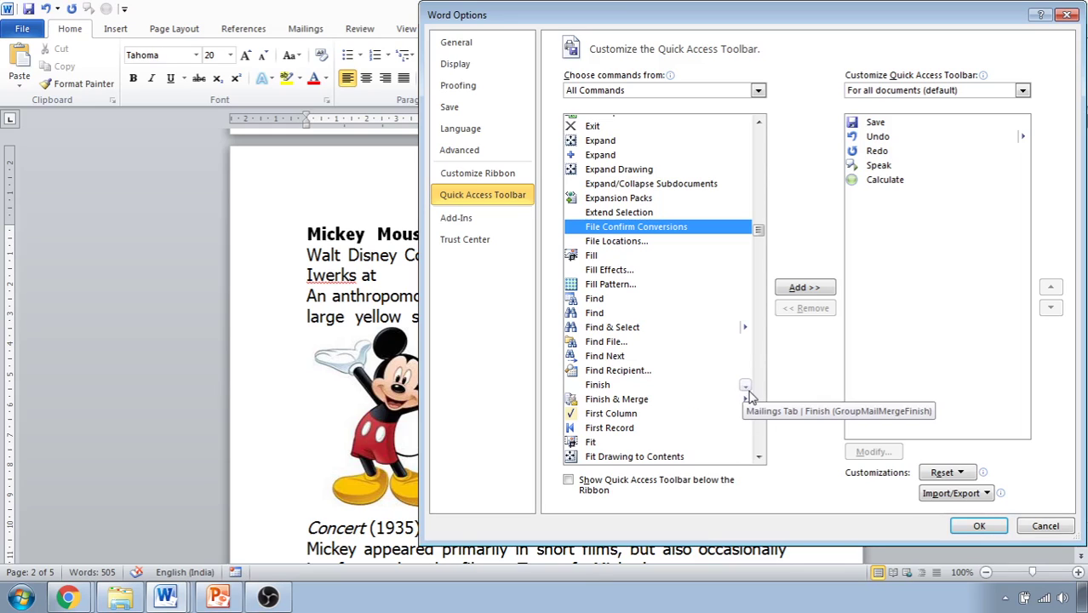
scroll(723, 390, down, 3)
scroll(723, 390, down, 2)
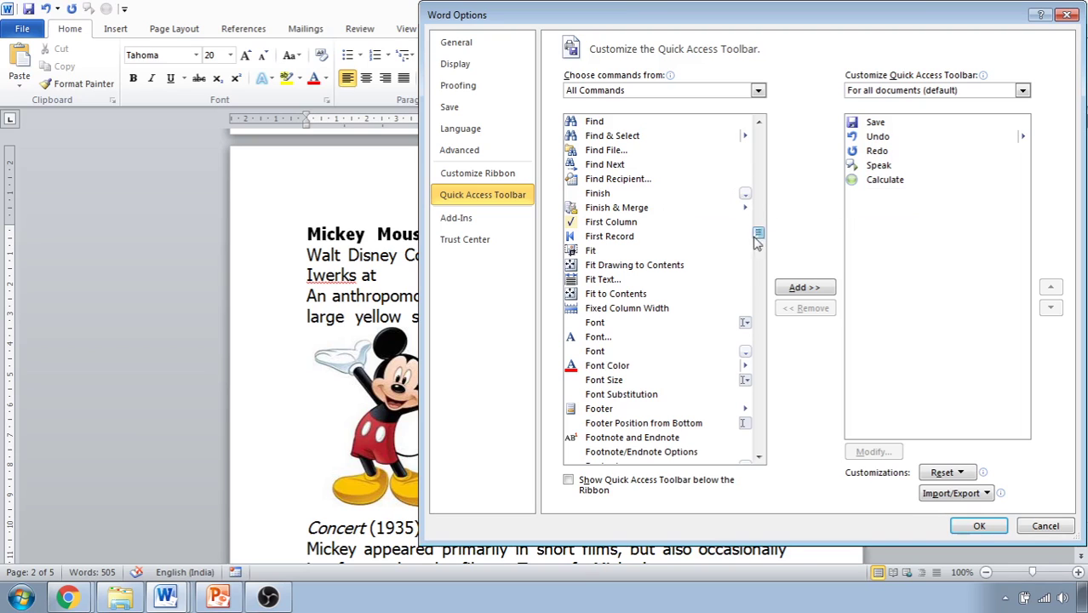
click(1042, 522)
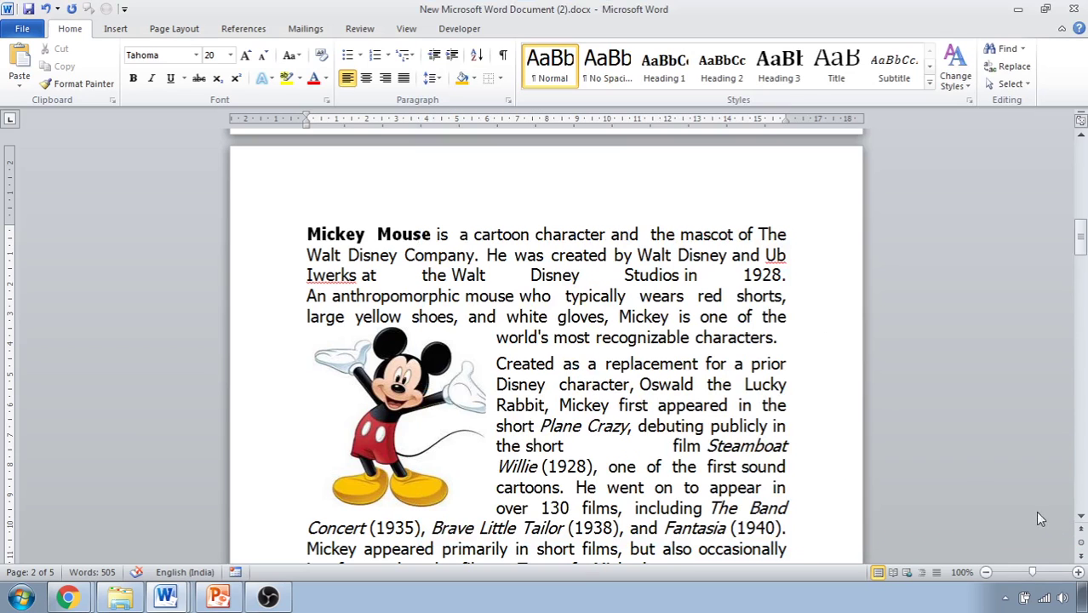
click(116, 30)
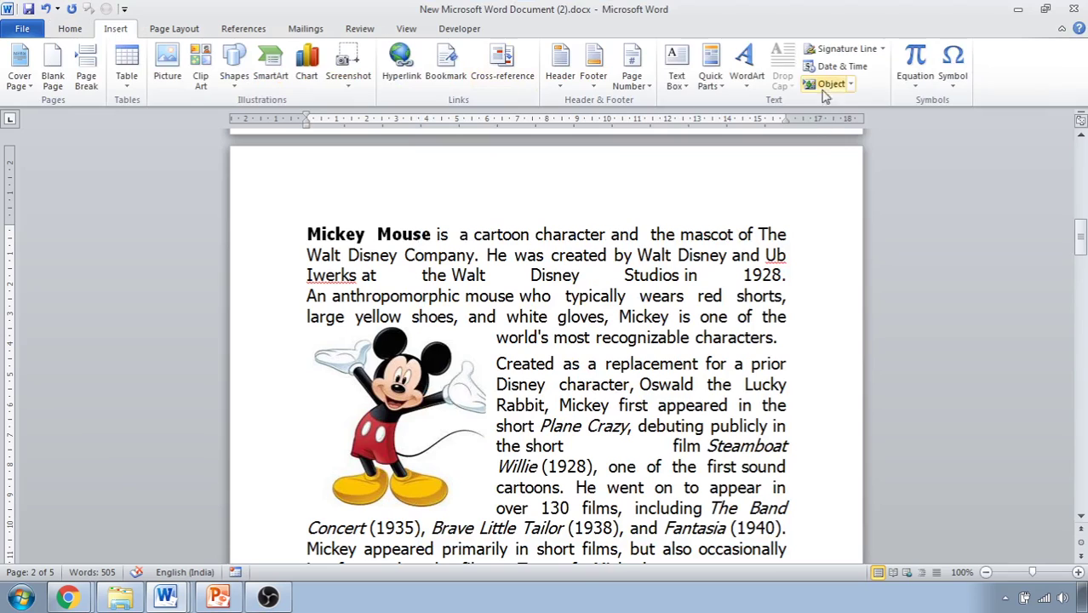
click(849, 84)
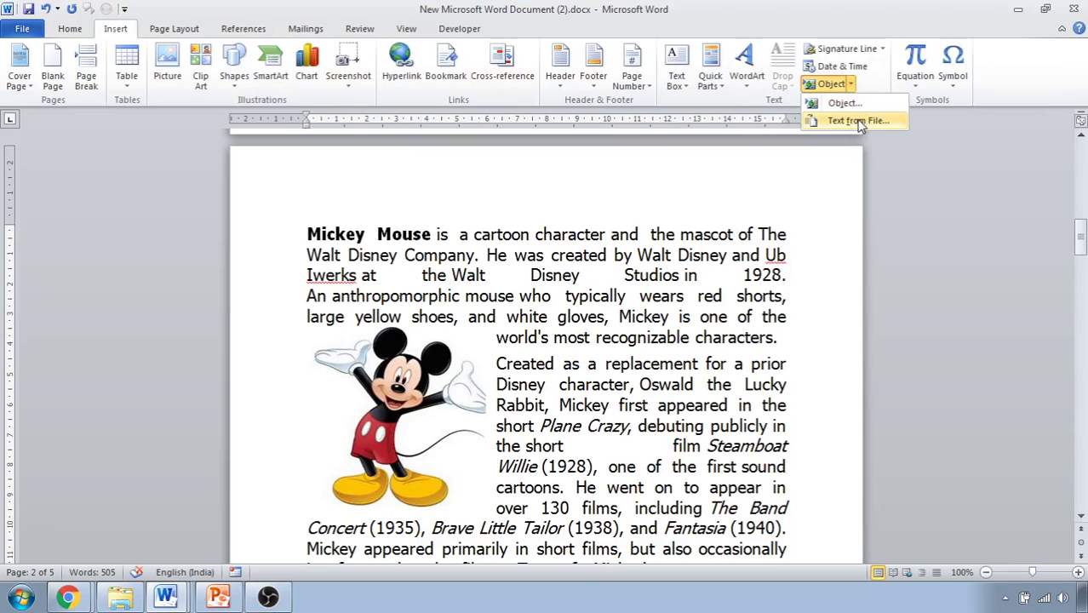
Step: Return to the numbered list of 15 tips, zoom the document out to 80%, and review the whole list
drag(1082, 234, 1083, 181)
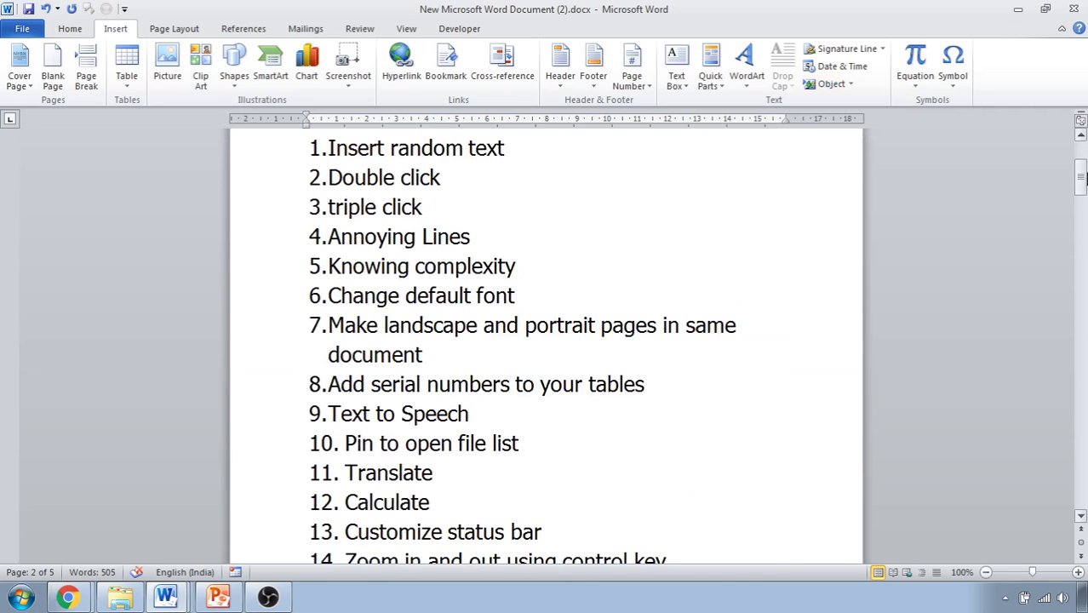
click(986, 573)
scroll(881, 469, down, 3)
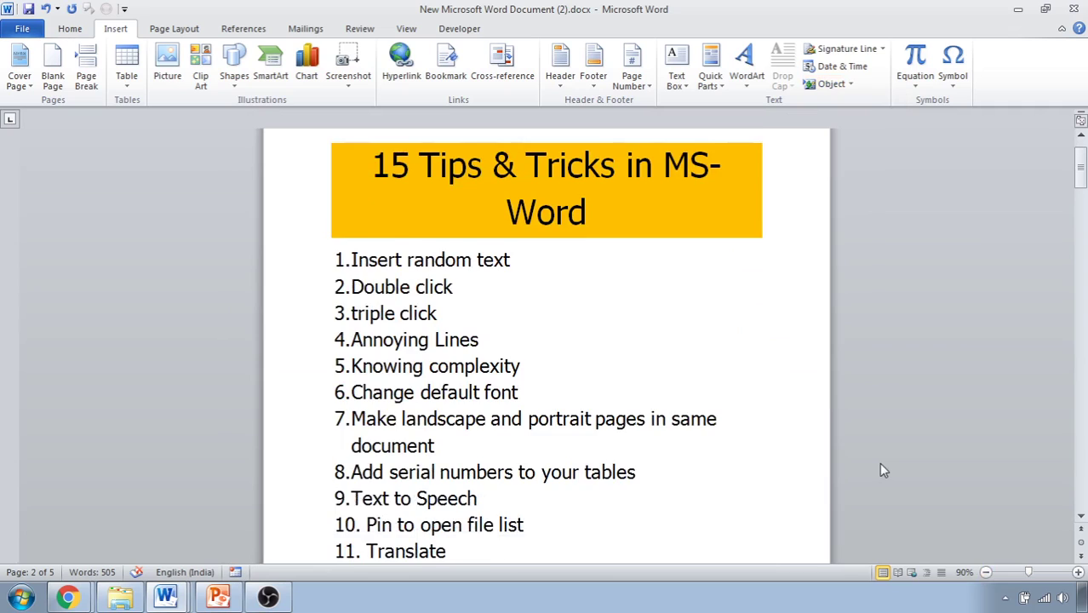
scroll(881, 469, up, 1)
drag(1080, 181, 1079, 180)
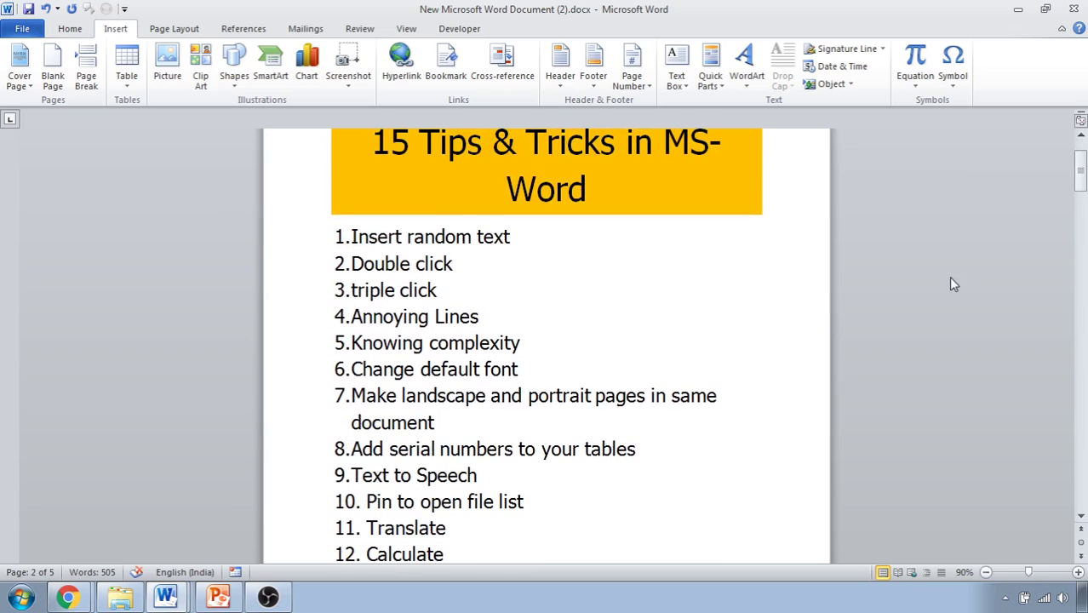
click(988, 573)
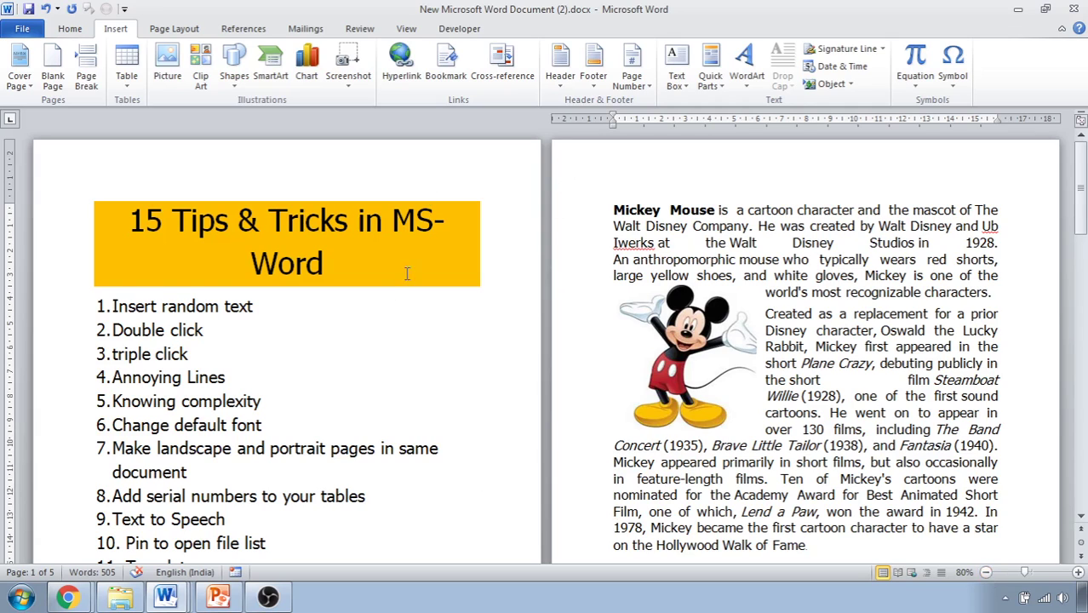
scroll(355, 350, down, 1)
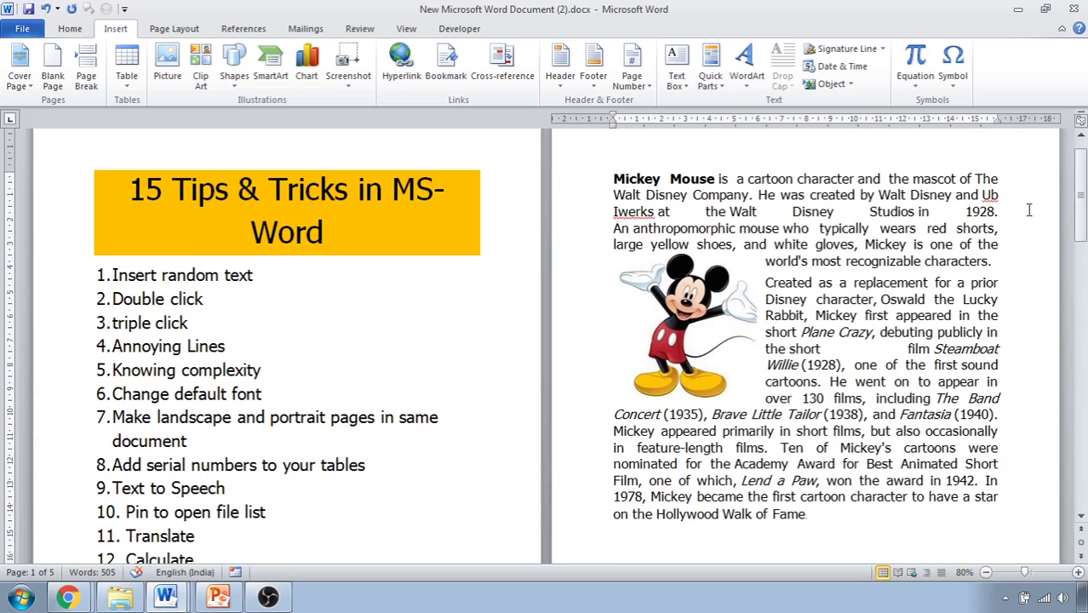
drag(1082, 203, 1082, 214)
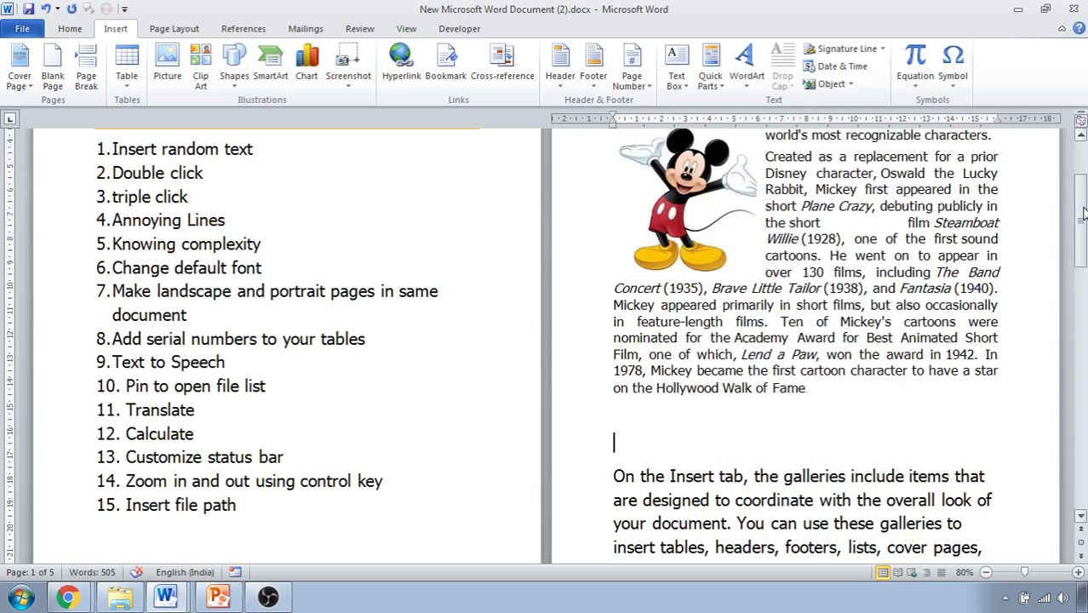